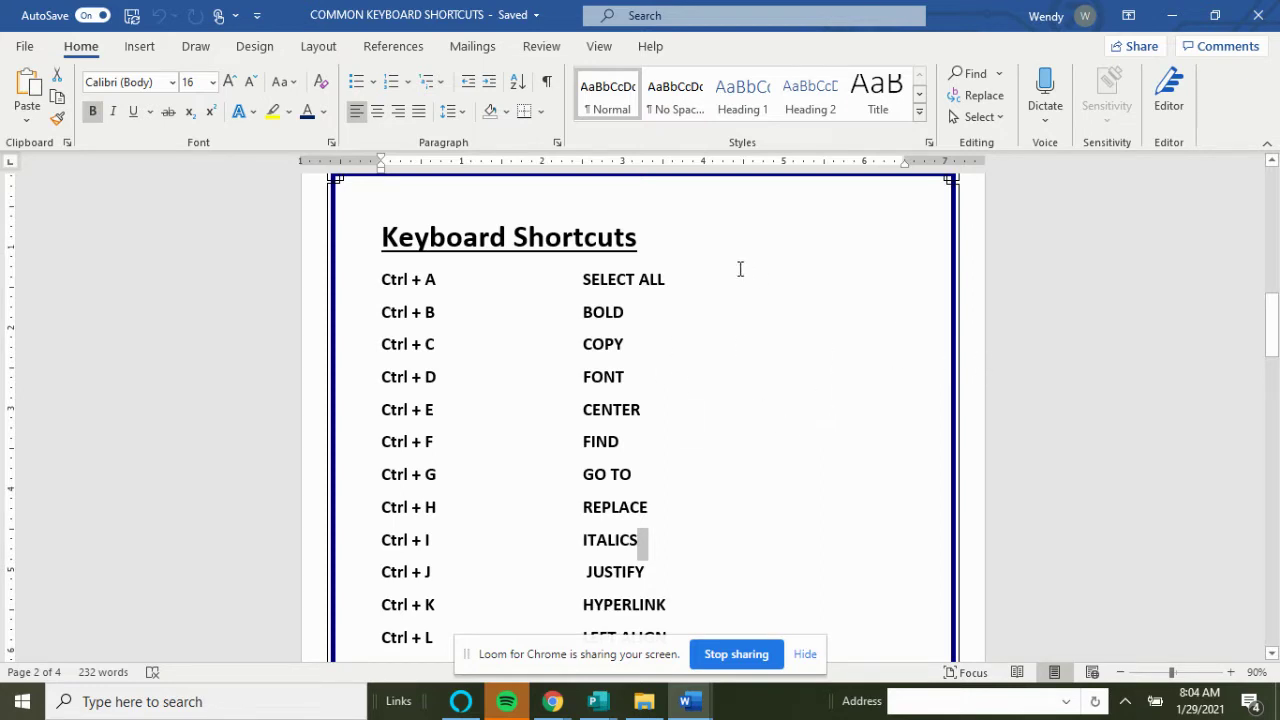
- Read through the list of keyboard shortcuts, from the Keyboard Shortcuts heading to the F5 REFRESH entry
click(382, 240)
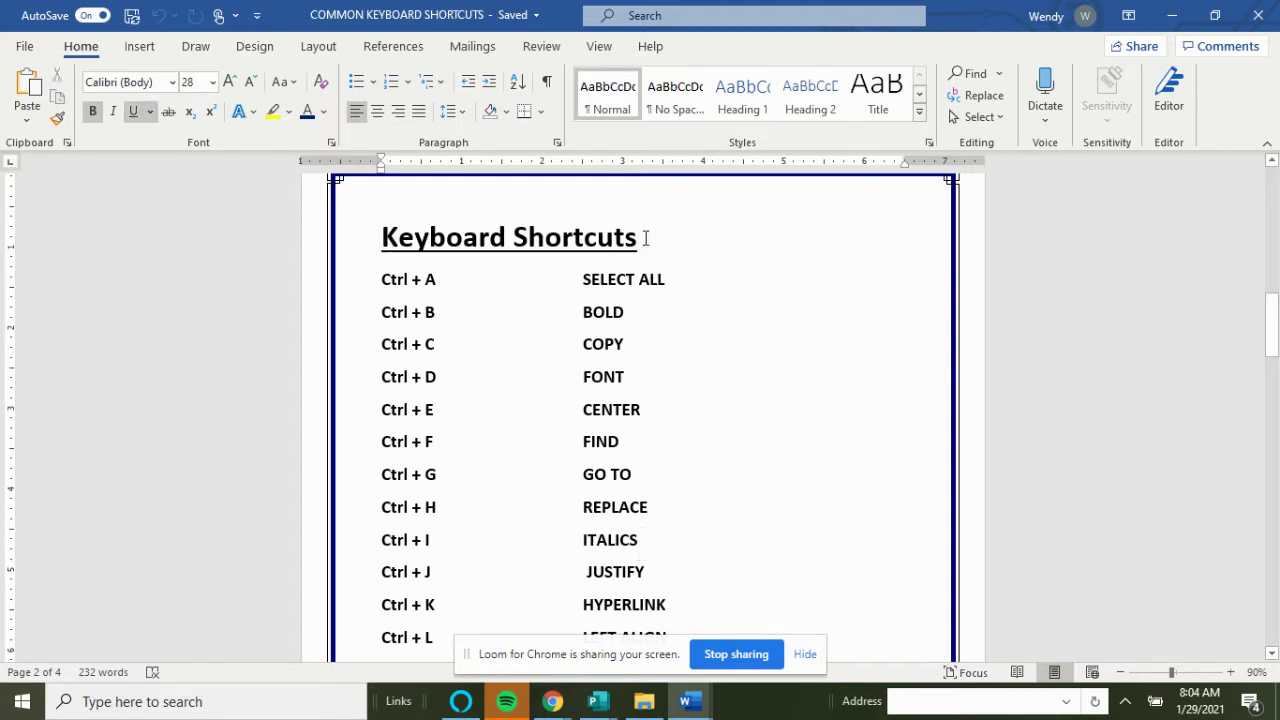
key(End)
scroll(731, 348, down, 2)
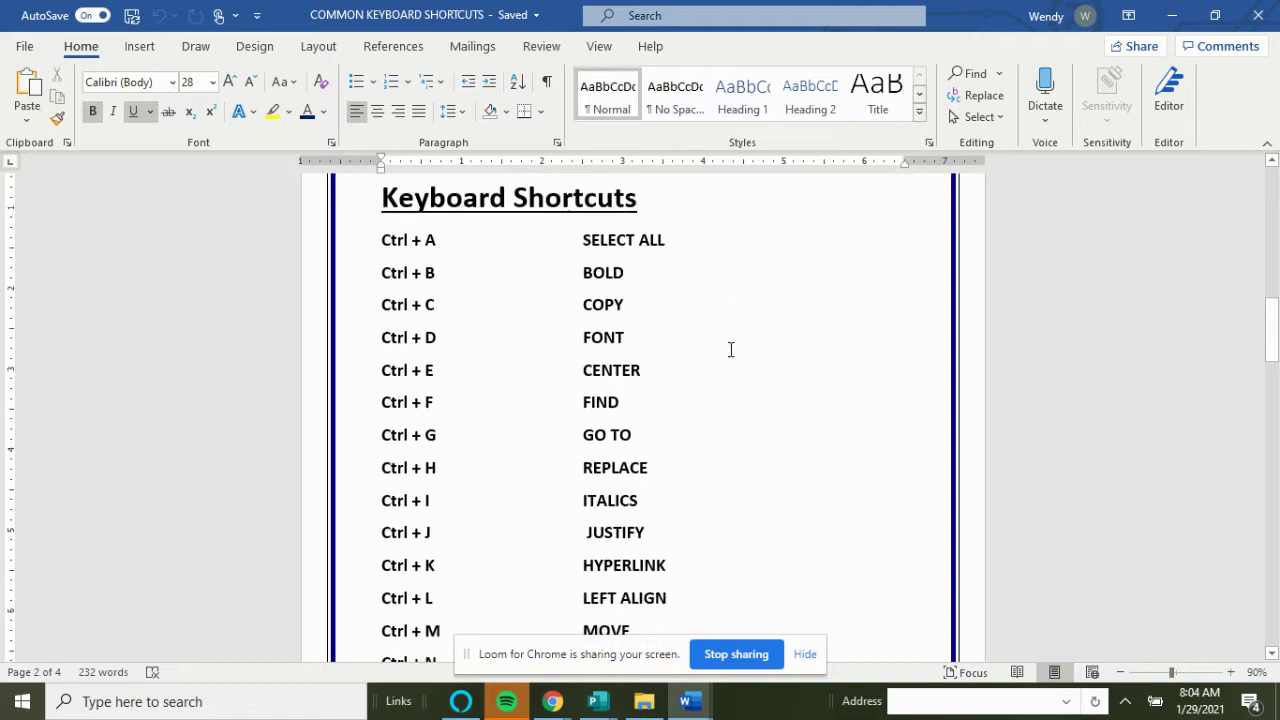
scroll(729, 351, down, 2)
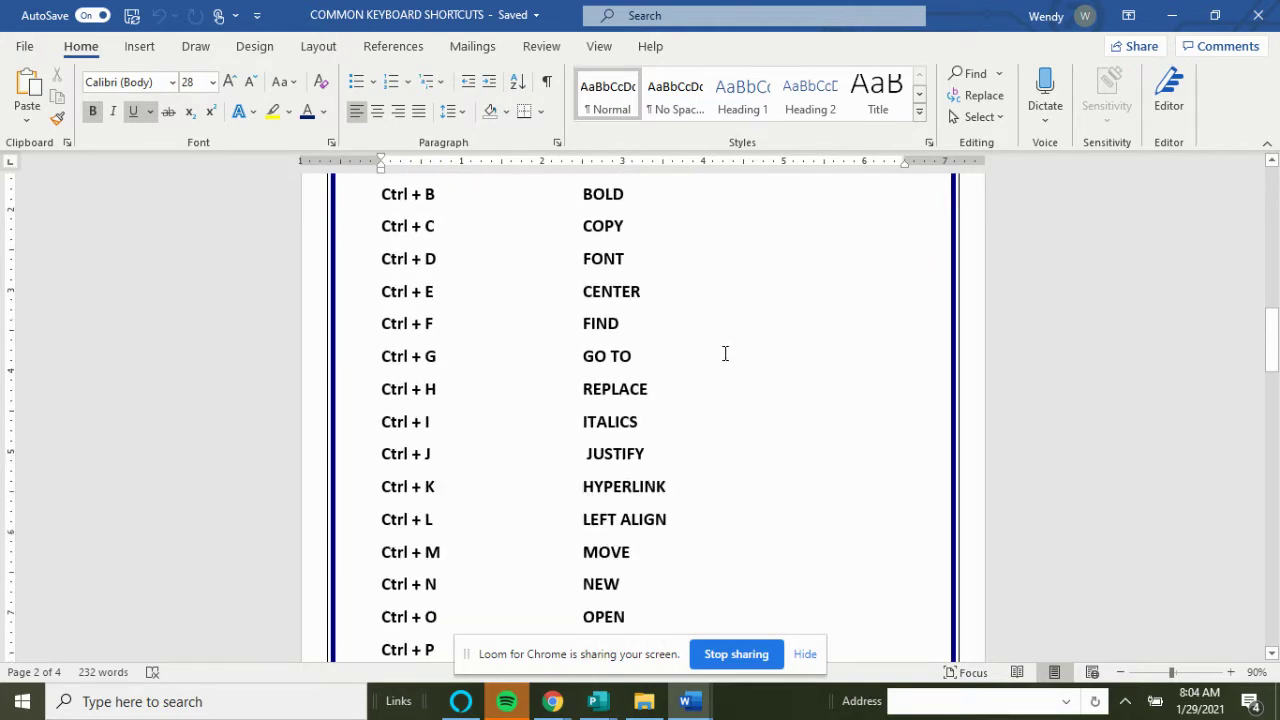
scroll(724, 353, down, 1)
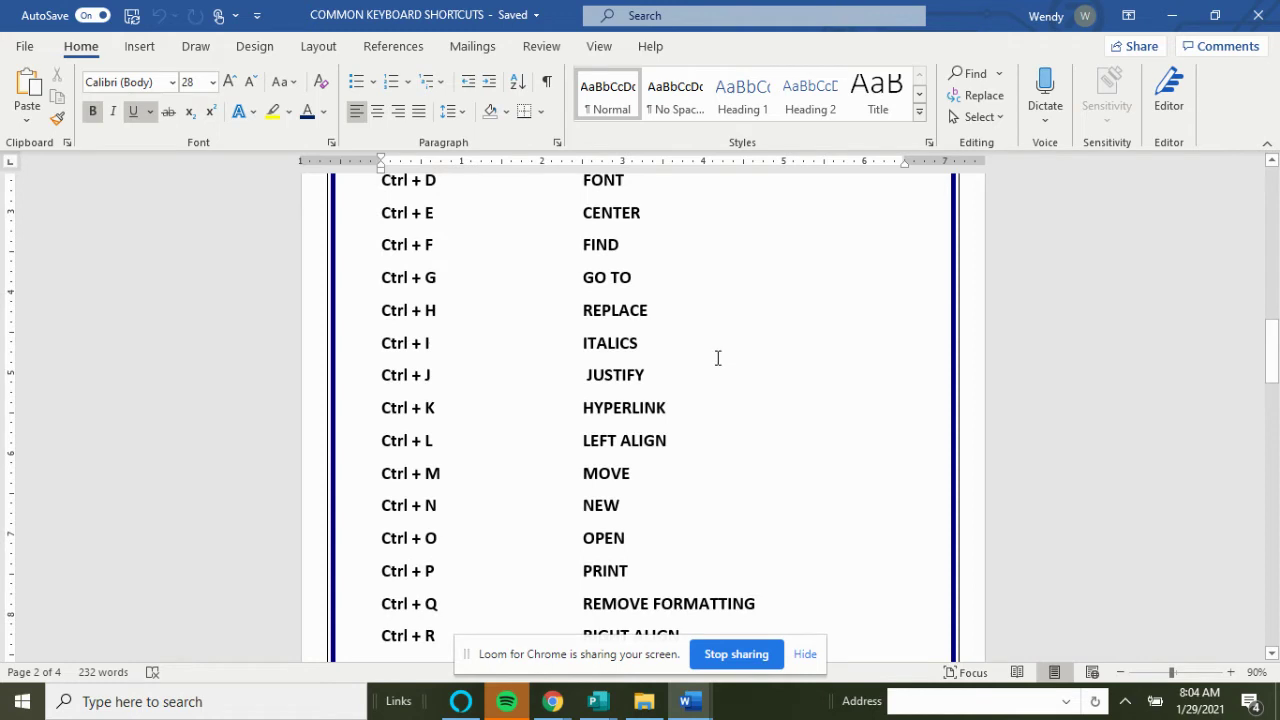
scroll(717, 358, down, 1)
scroll(717, 358, down, 1)
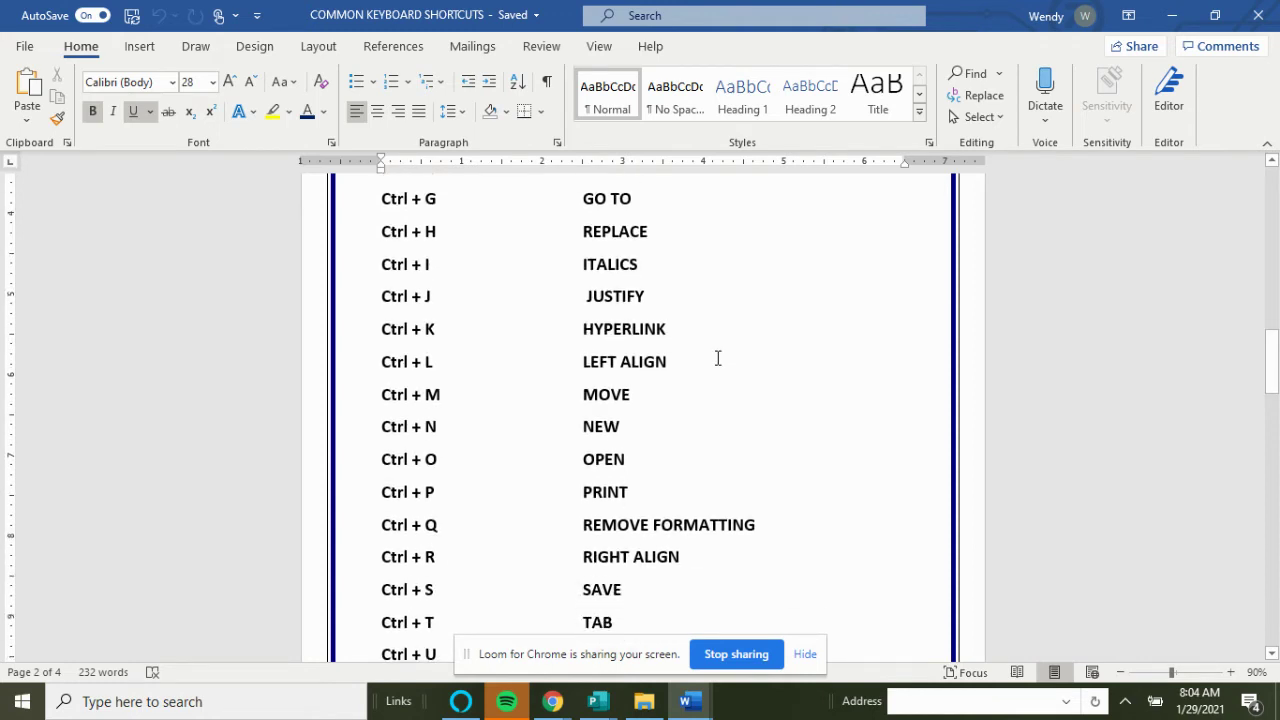
scroll(717, 358, down, 1)
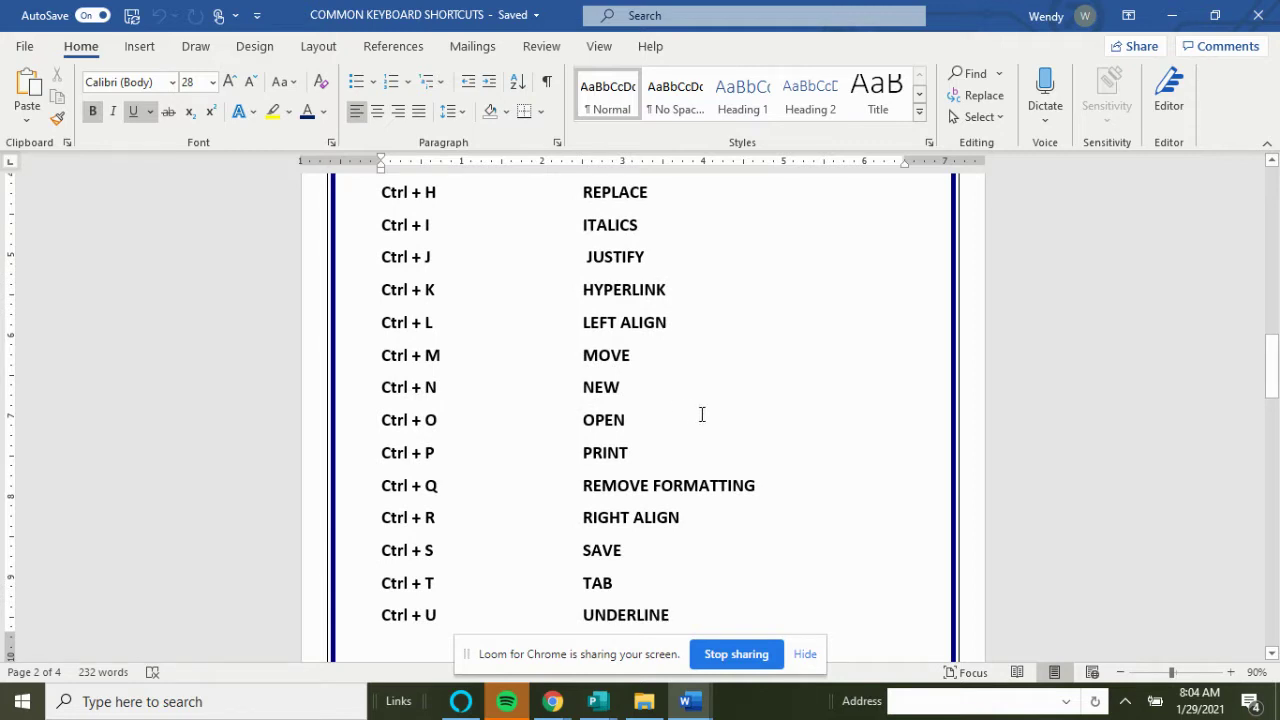
scroll(702, 414, down, 1)
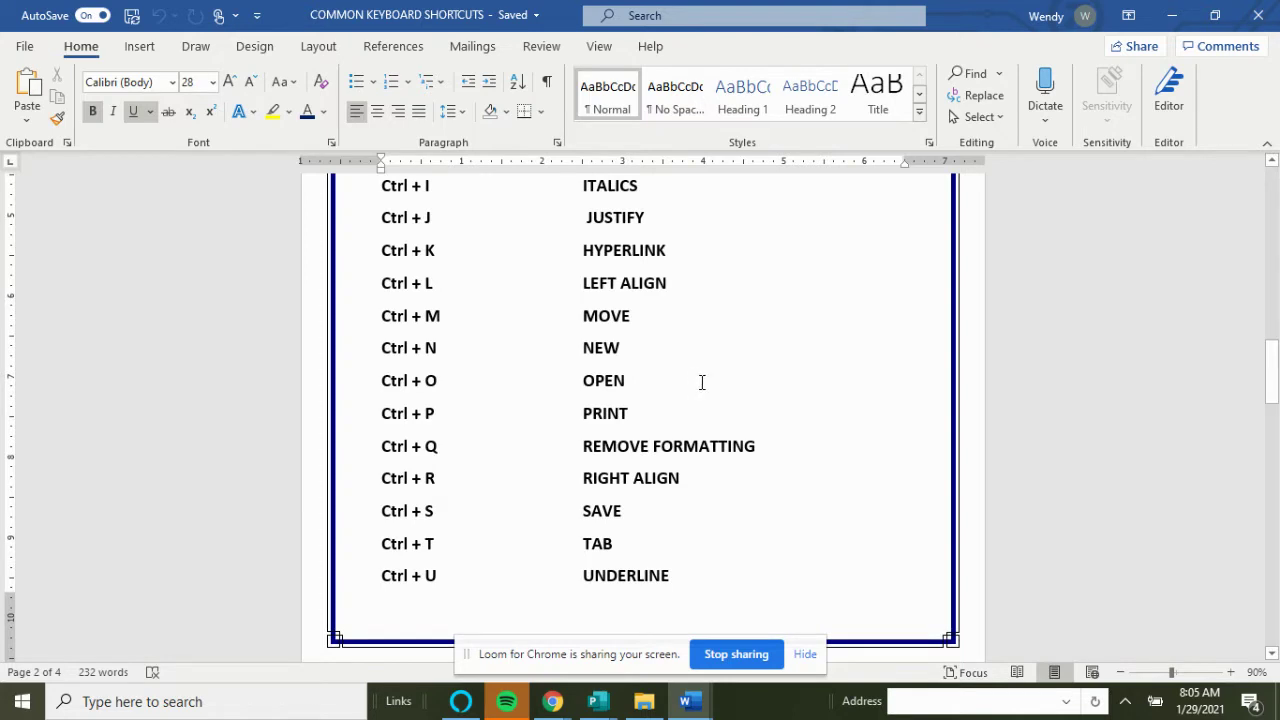
scroll(702, 381, down, 1)
scroll(704, 400, down, 2)
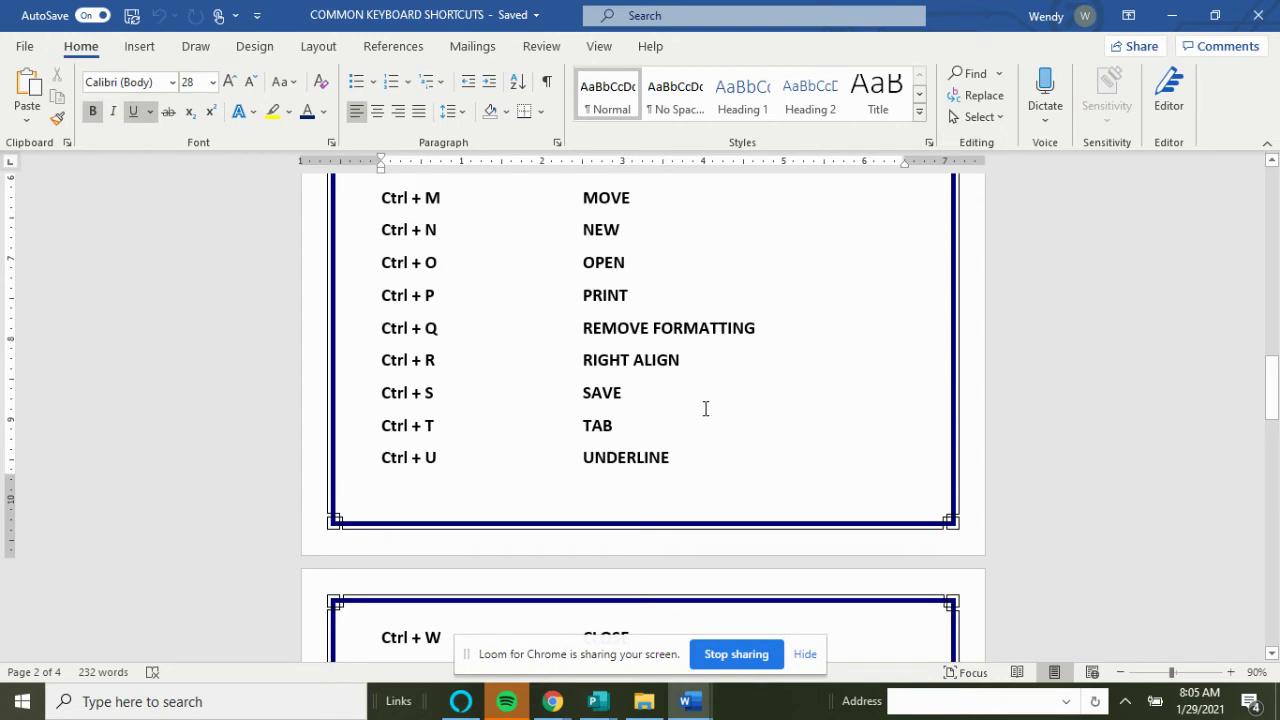
scroll(705, 408, down, 1)
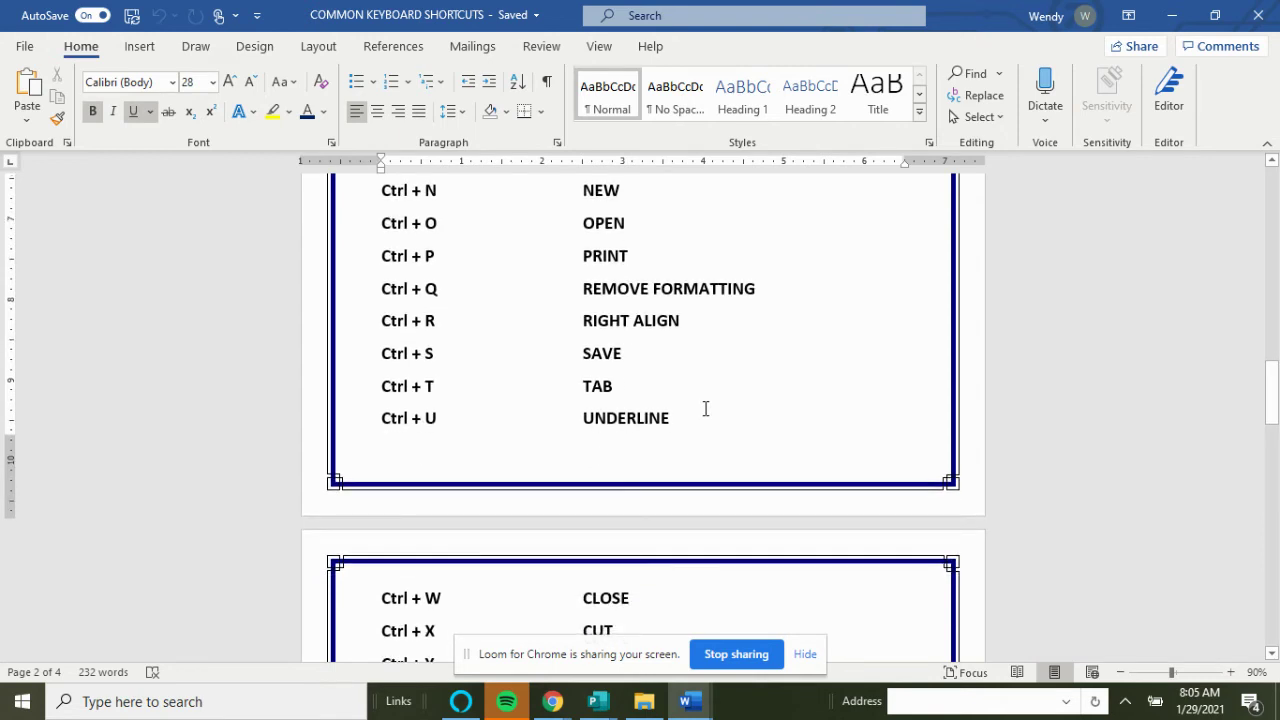
scroll(705, 408, down, 2)
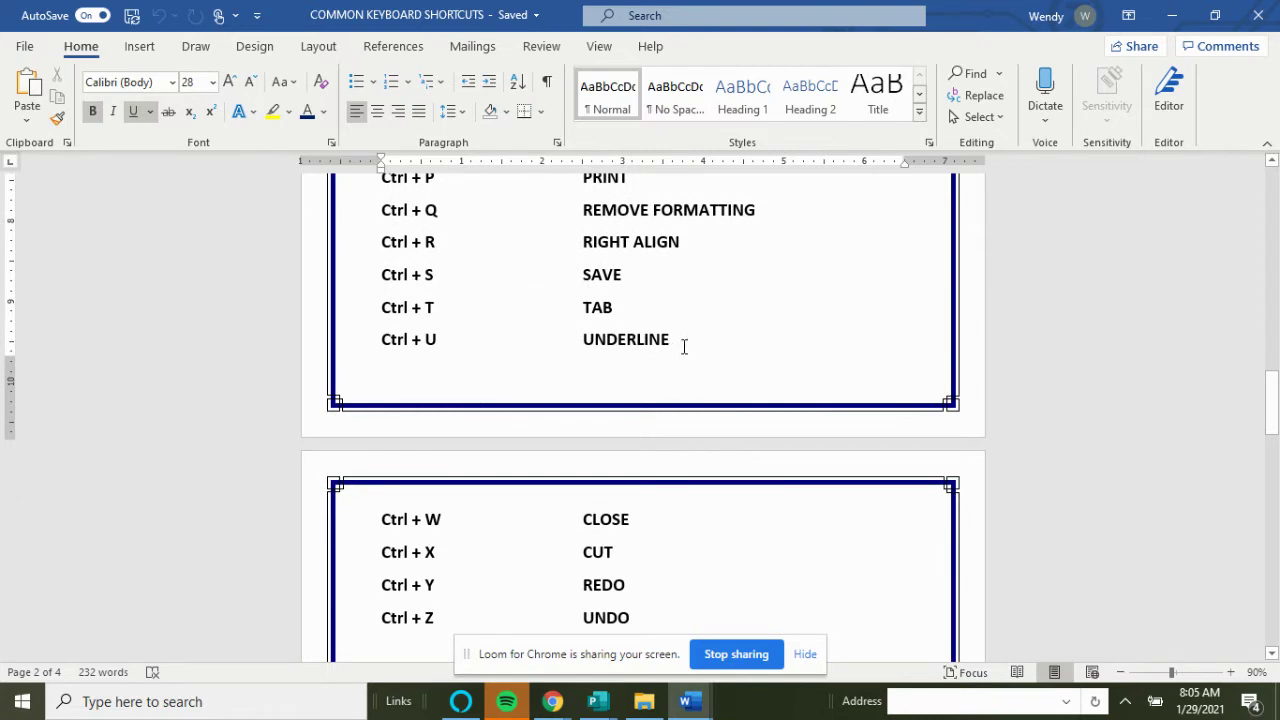
scroll(684, 346, down, 4)
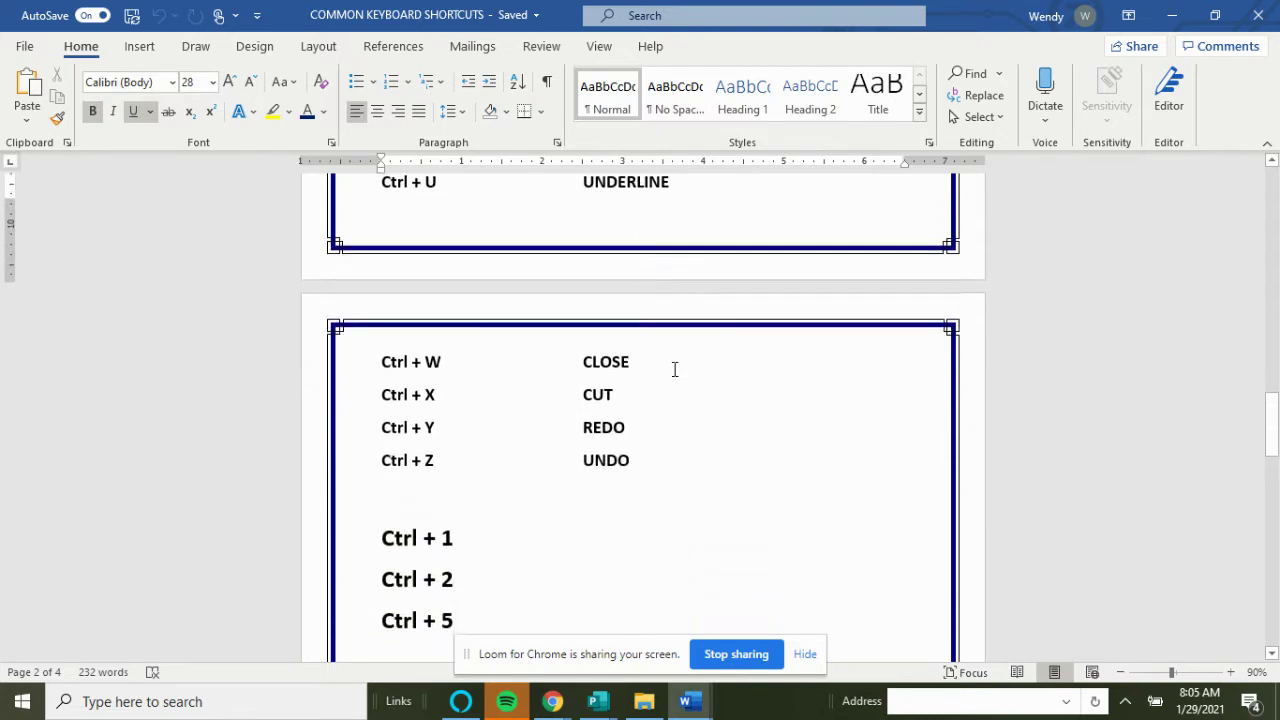
scroll(675, 369, down, 2)
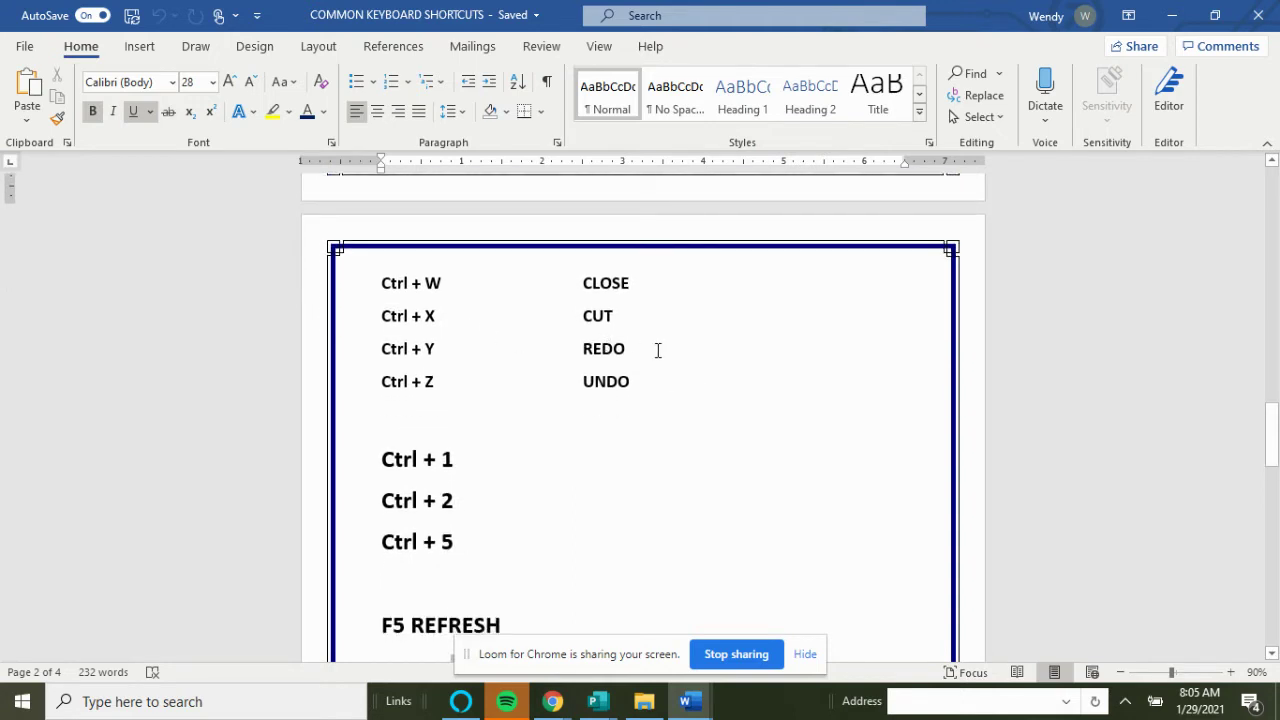
scroll(663, 357, down, 3)
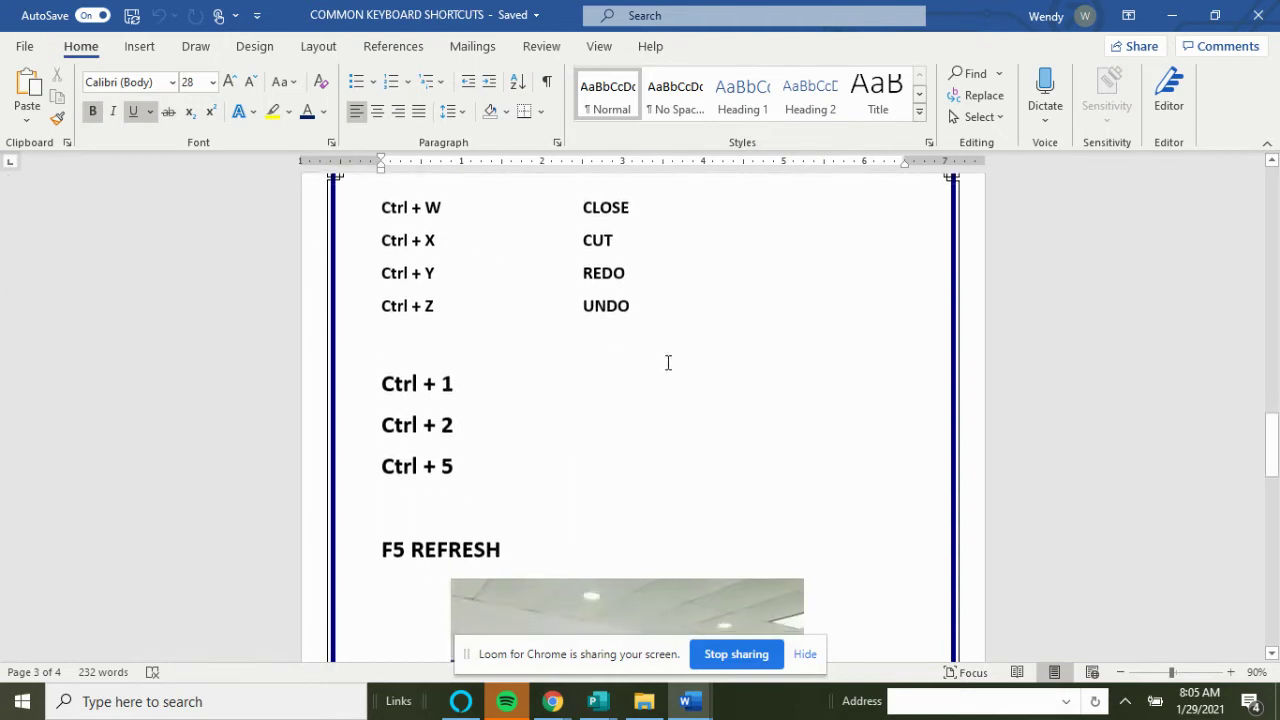
scroll(687, 384, down, 1)
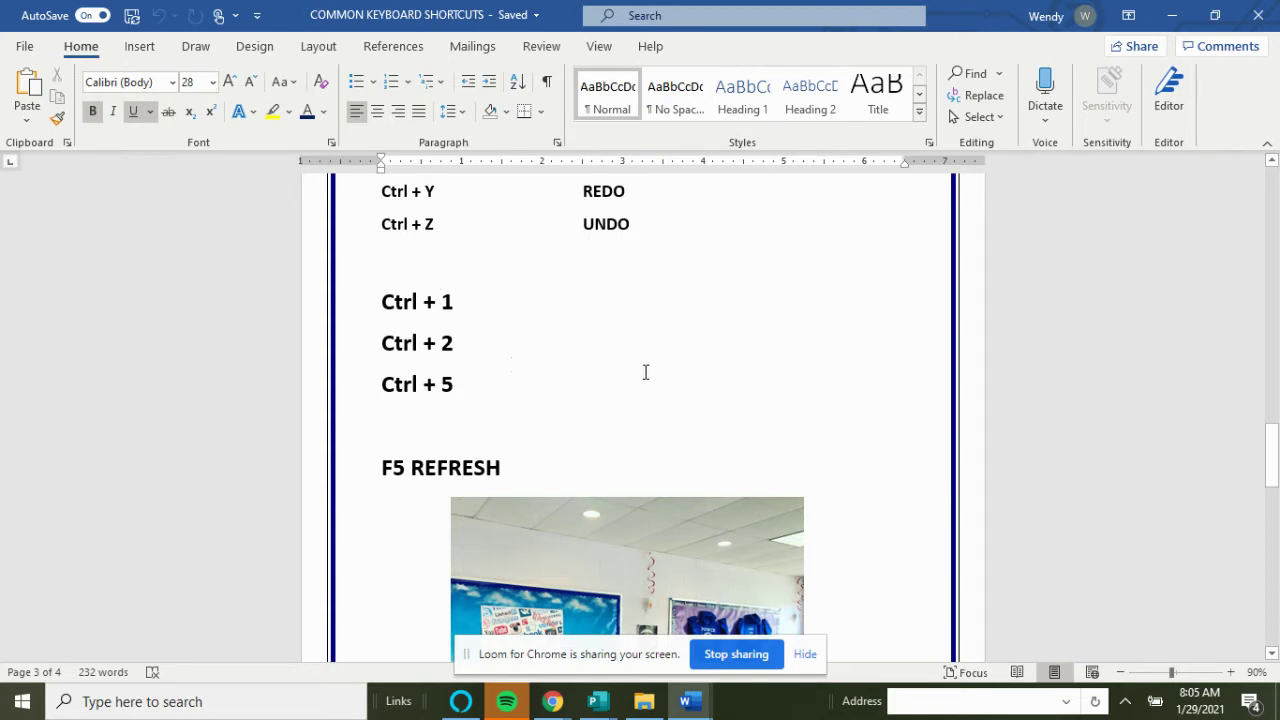
scroll(590, 366, down, 15)
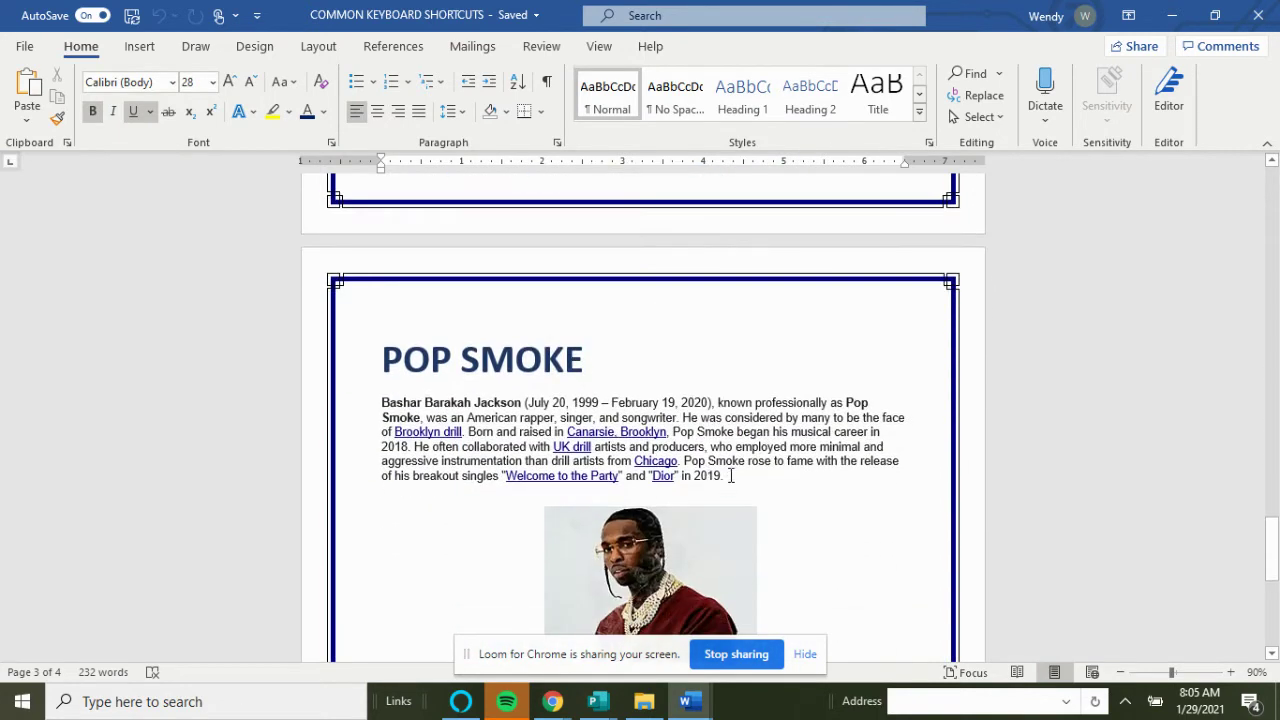
- Examine the POP SMOKE page, including its biography paragraph, picture and references
click(731, 476)
double_click(384, 402)
drag(500, 403, 731, 478)
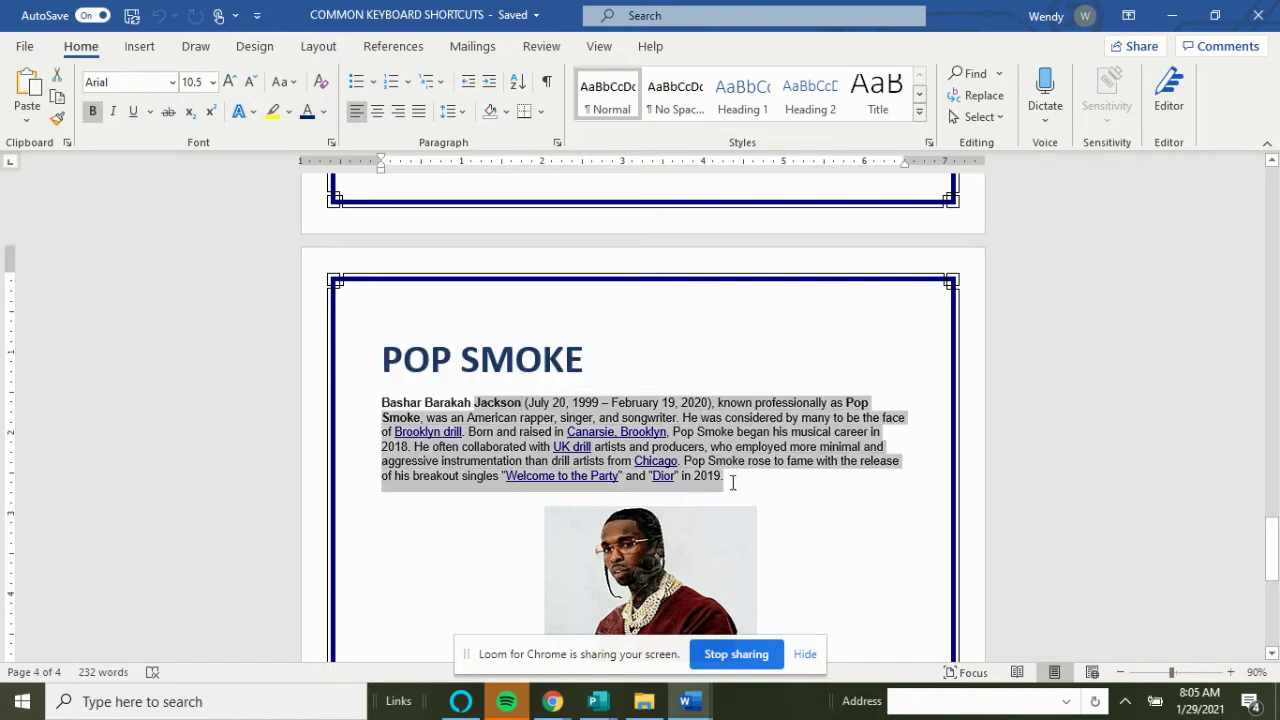
click(390, 358)
scroll(720, 410, down, 3)
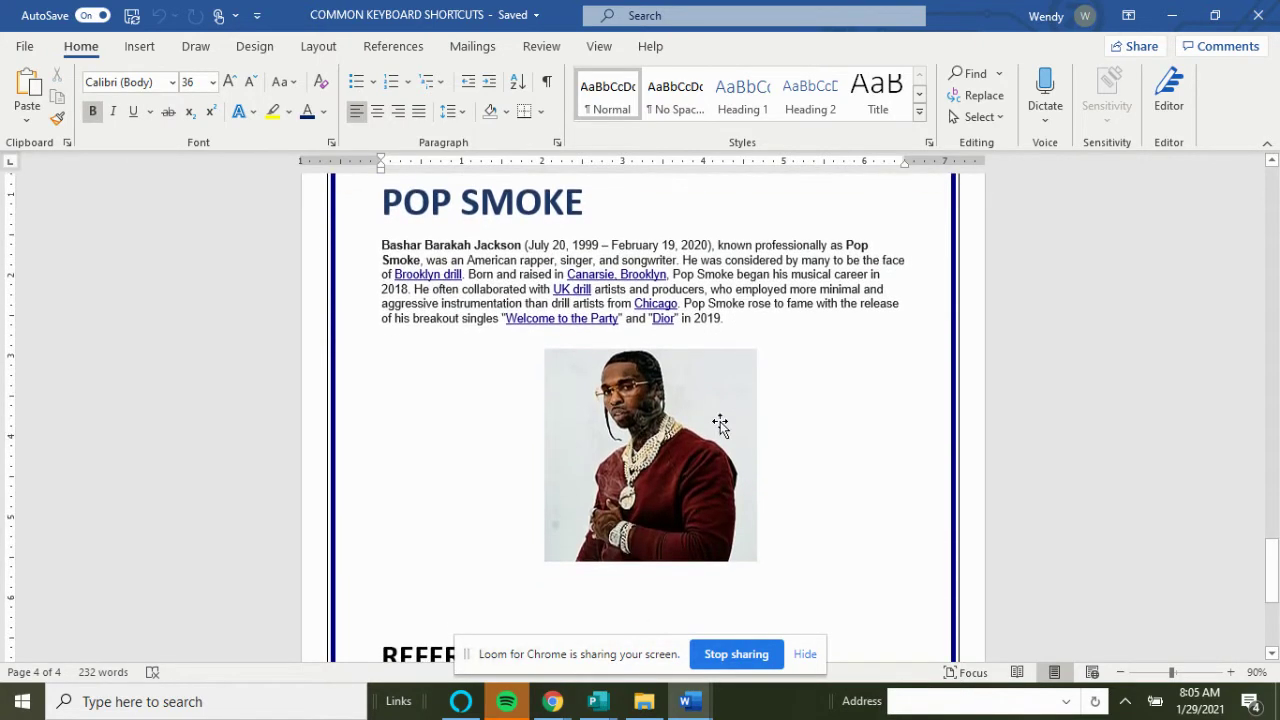
scroll(695, 435, down, 6)
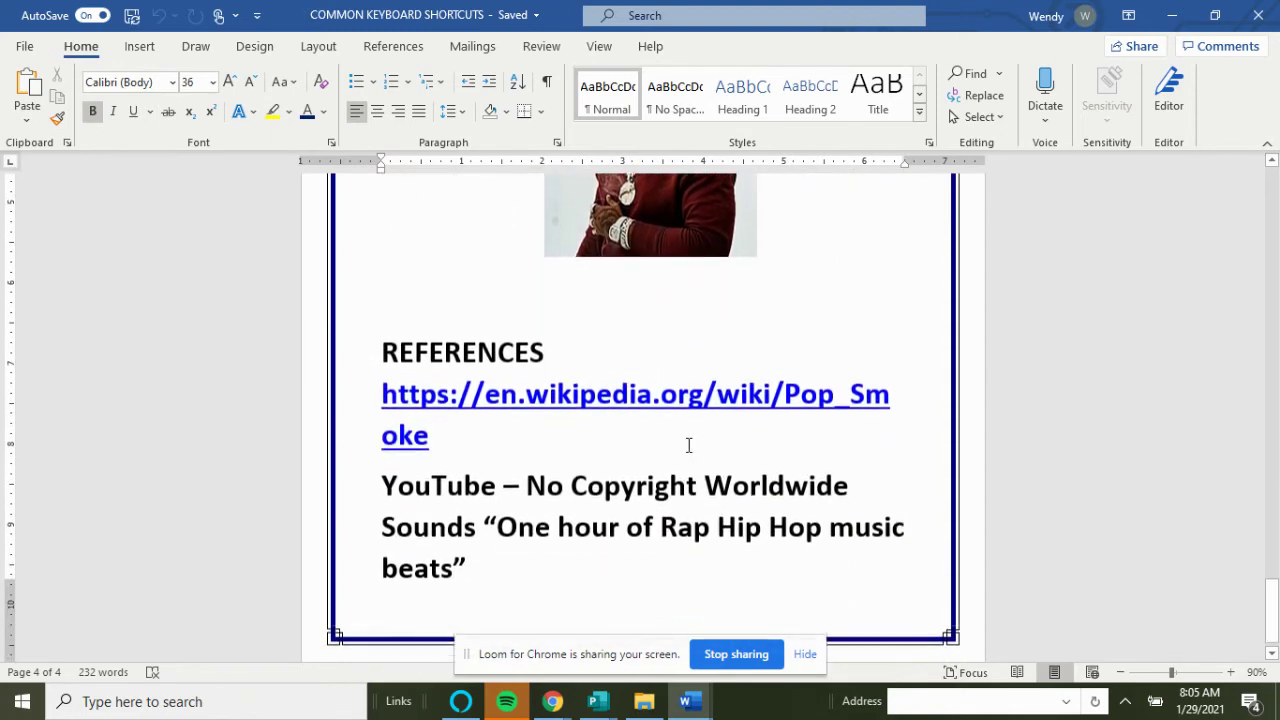
scroll(688, 445, up, 4)
scroll(620, 470, down, 2)
scroll(580, 525, down, 2)
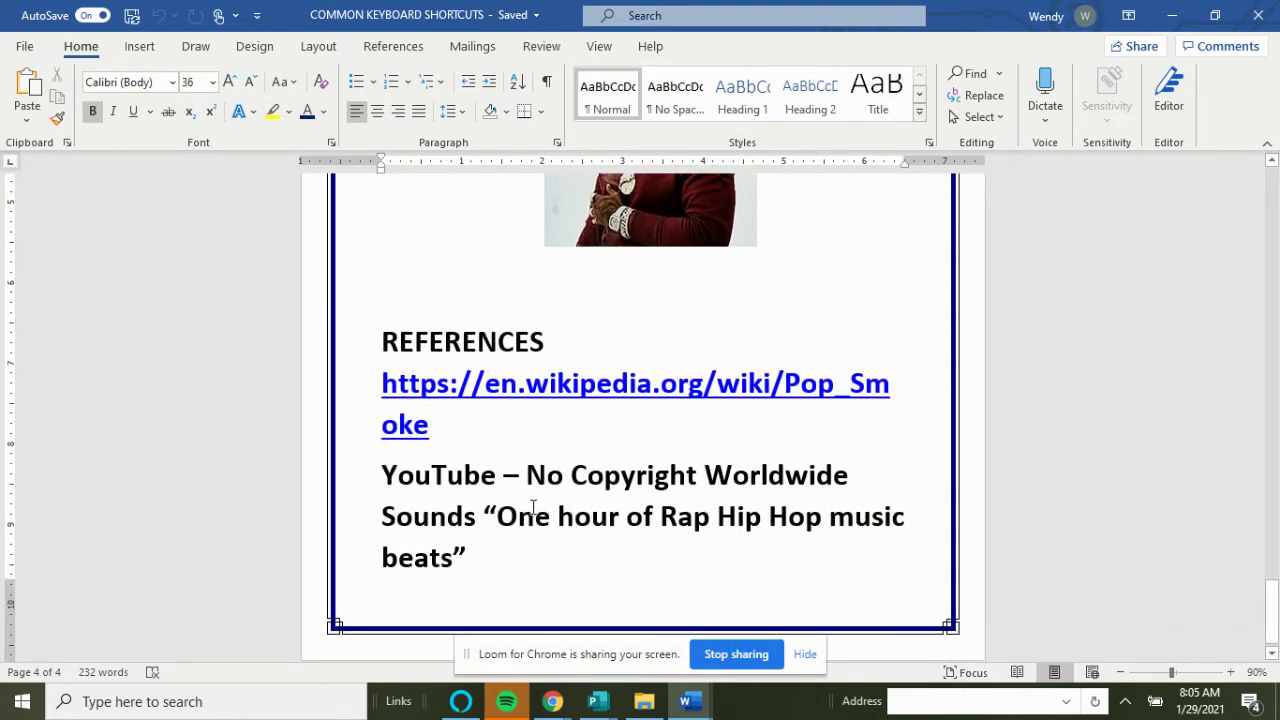
scroll(683, 505, up, 4)
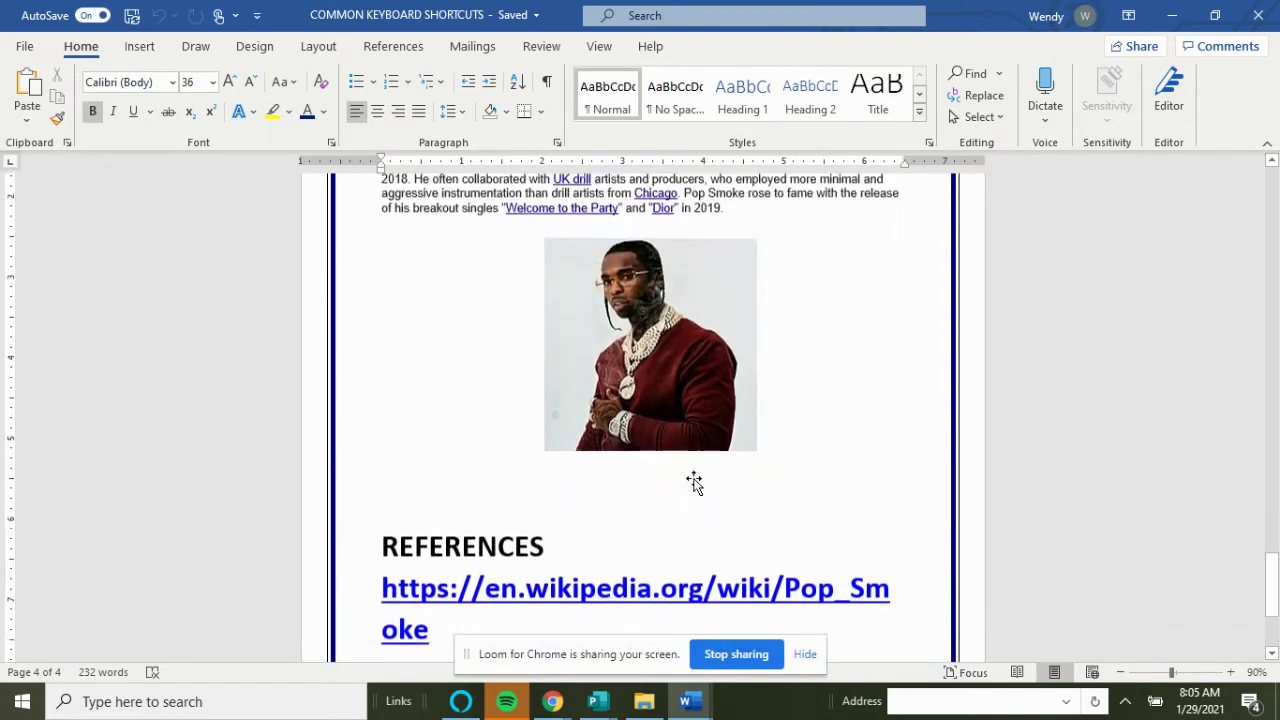
scroll(695, 483, up, 4)
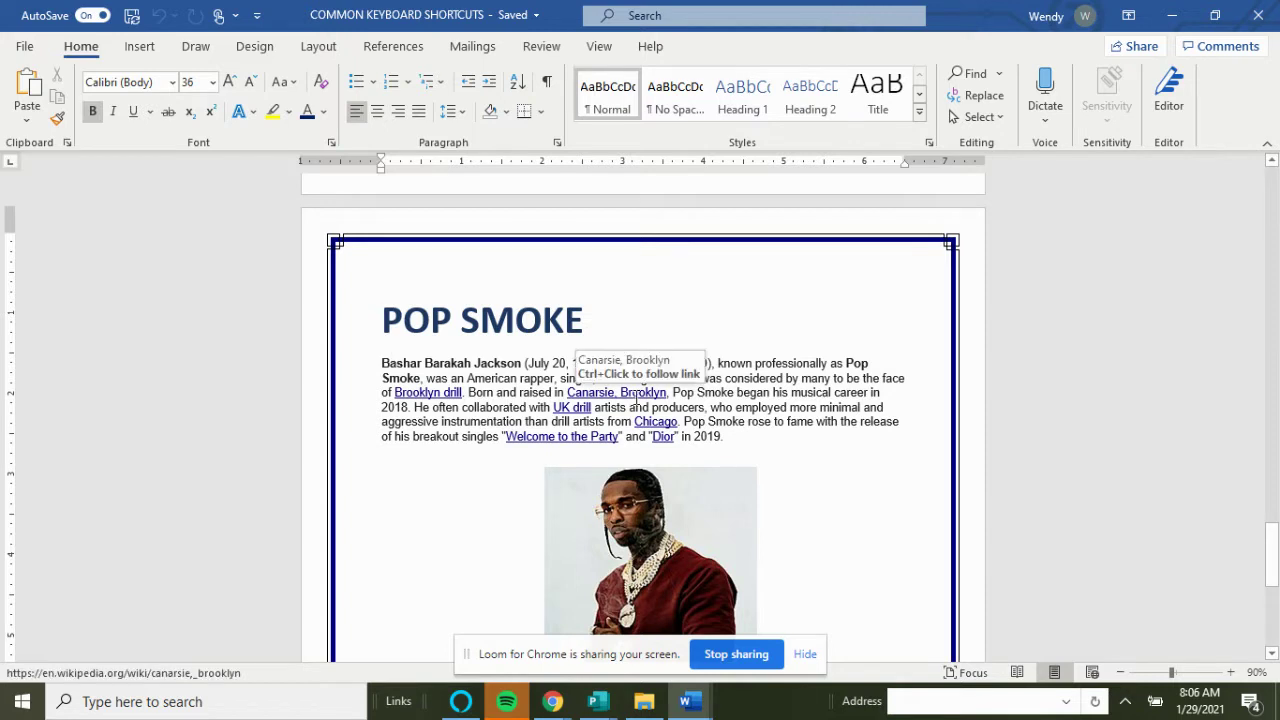
- Select the entire document and make all of its text bold
key(ctrl+a)
scroll(783, 480, down, 3)
scroll(783, 480, up, 1)
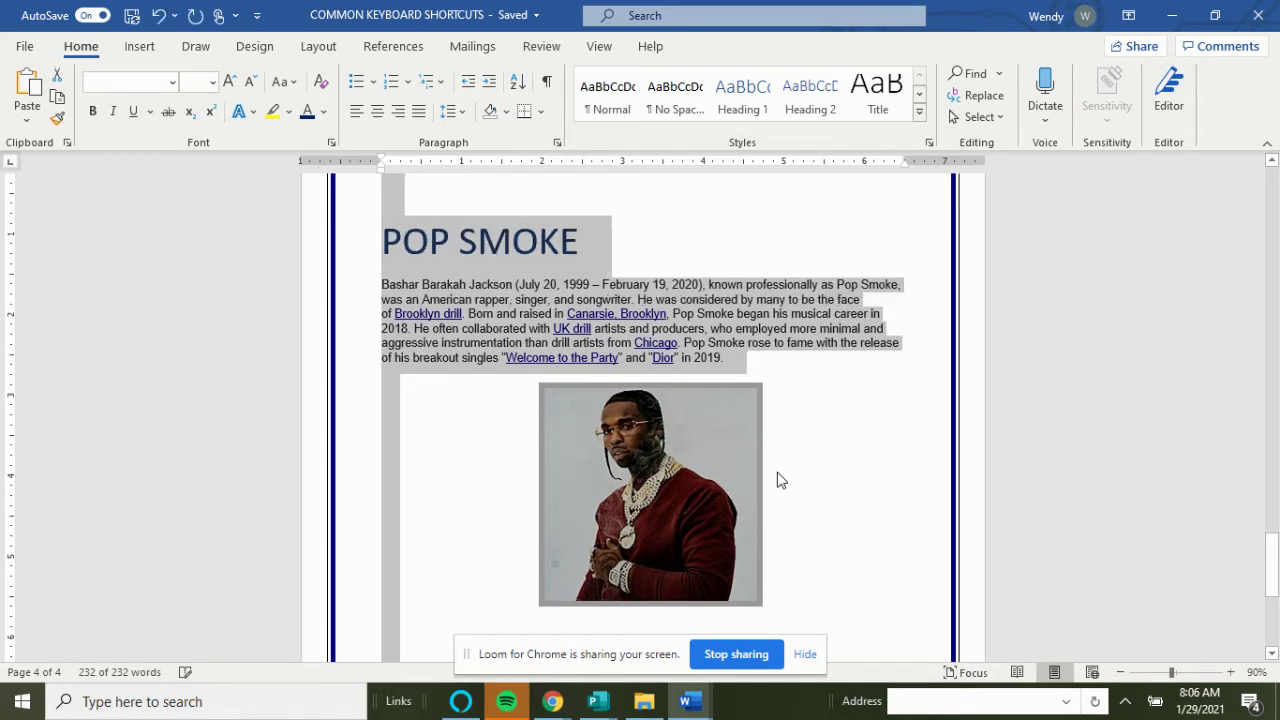
key(ctrl+b)
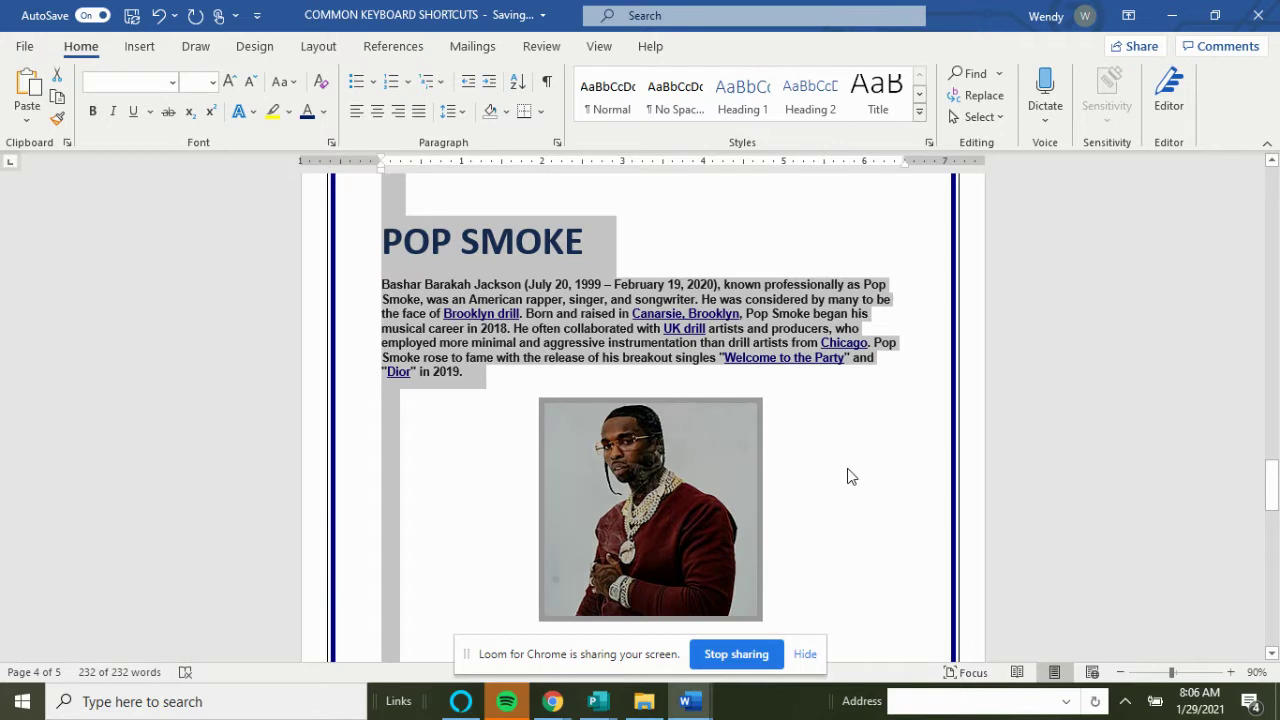
key(ctrl+b)
key(ctrl+b)
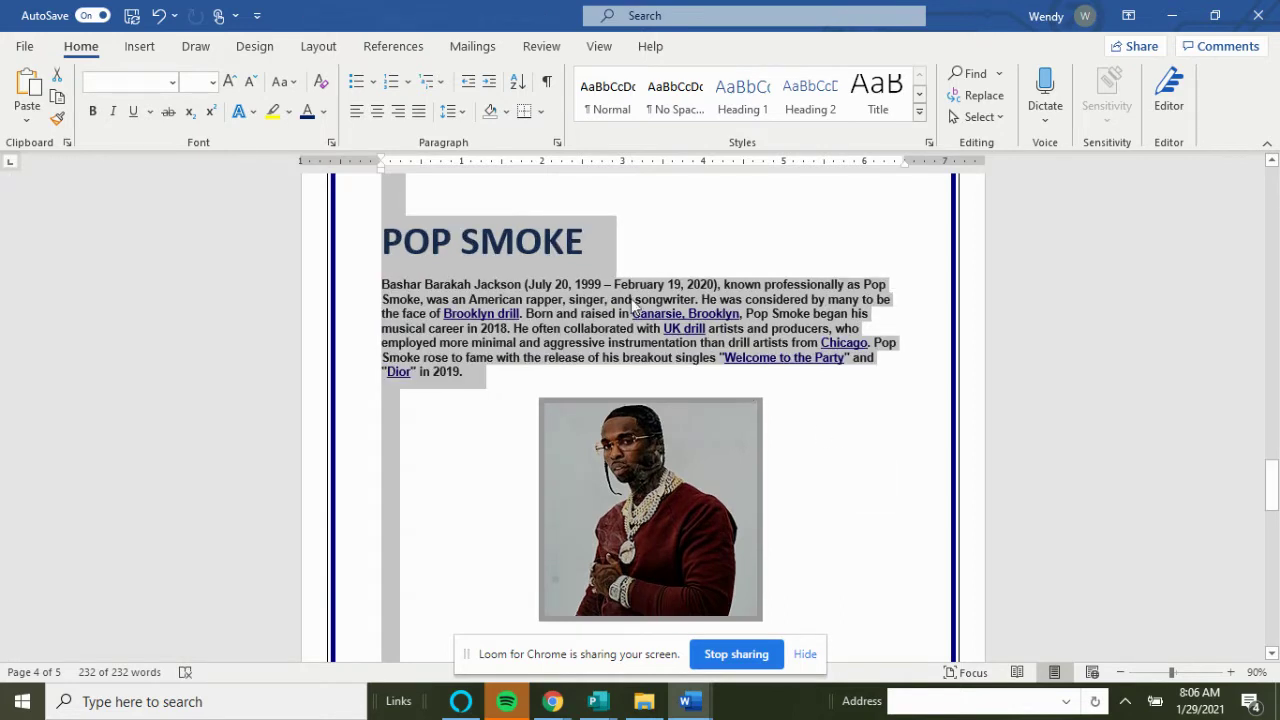
- Copy the POP SMOKE heading and paste the copy directly after it on the same line
click(618, 245)
drag(529, 245, 367, 233)
key(ctrl+c)
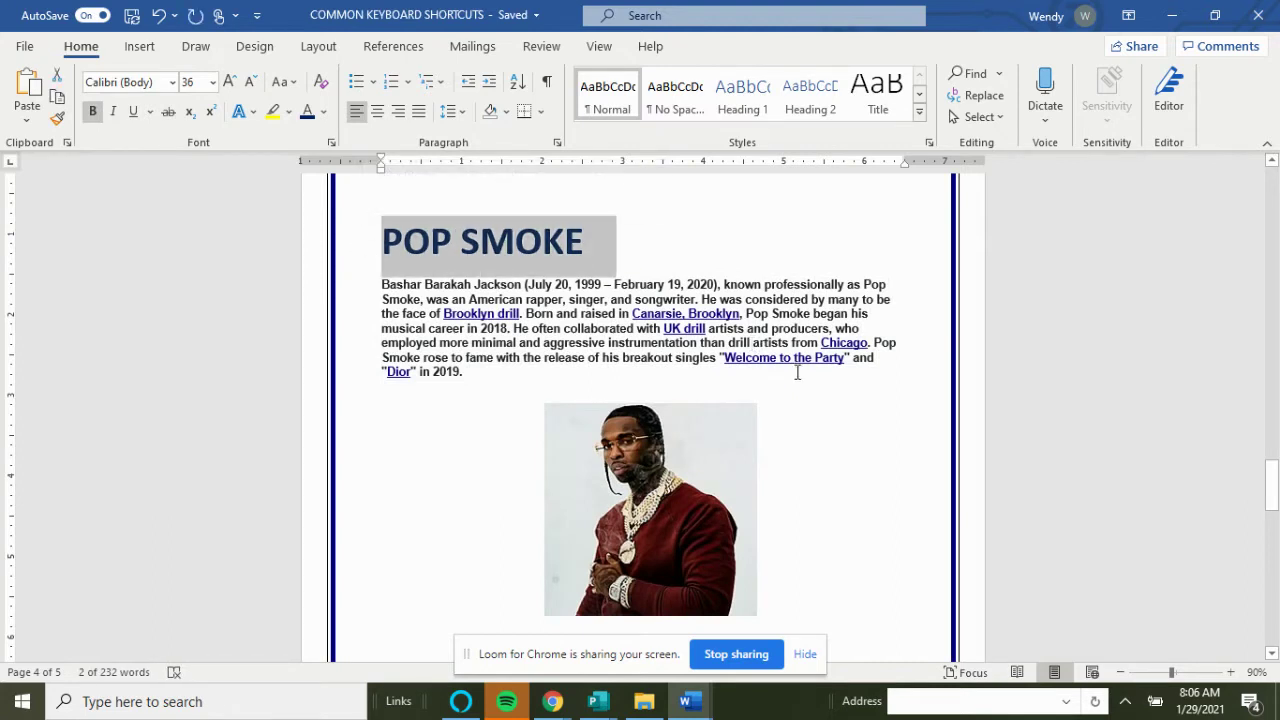
click(611, 237)
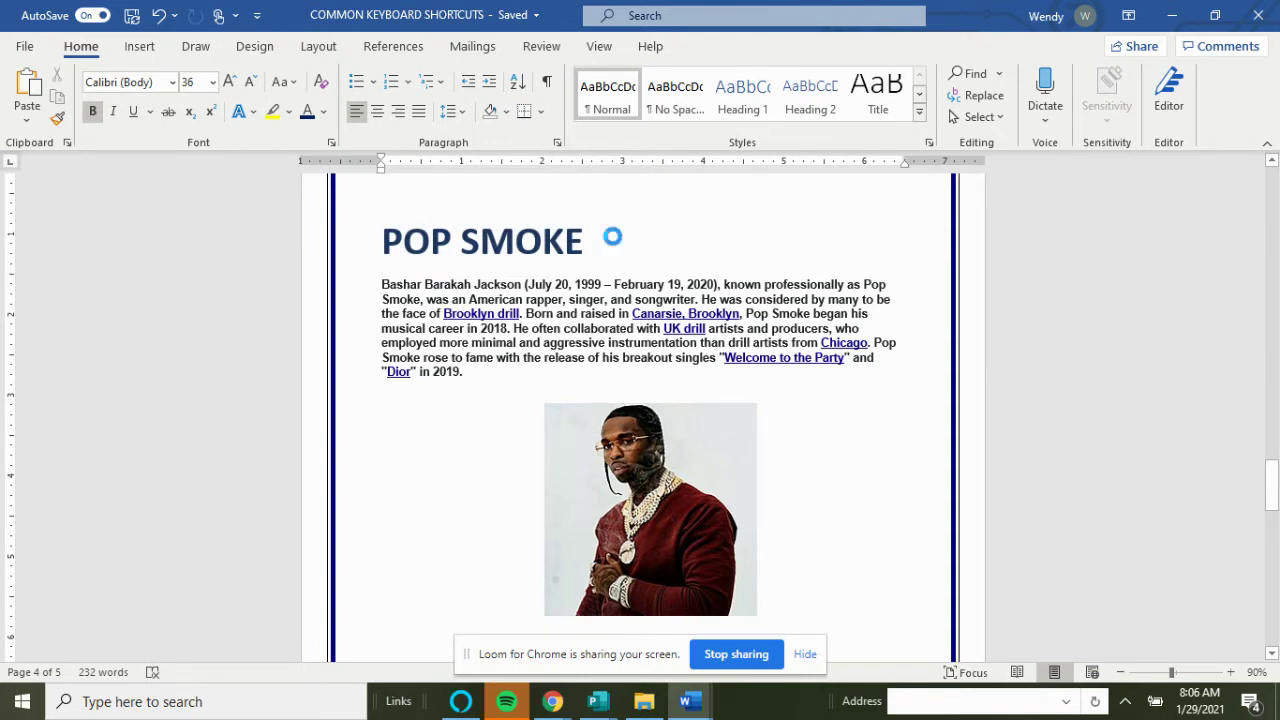
key(ctrl+v)
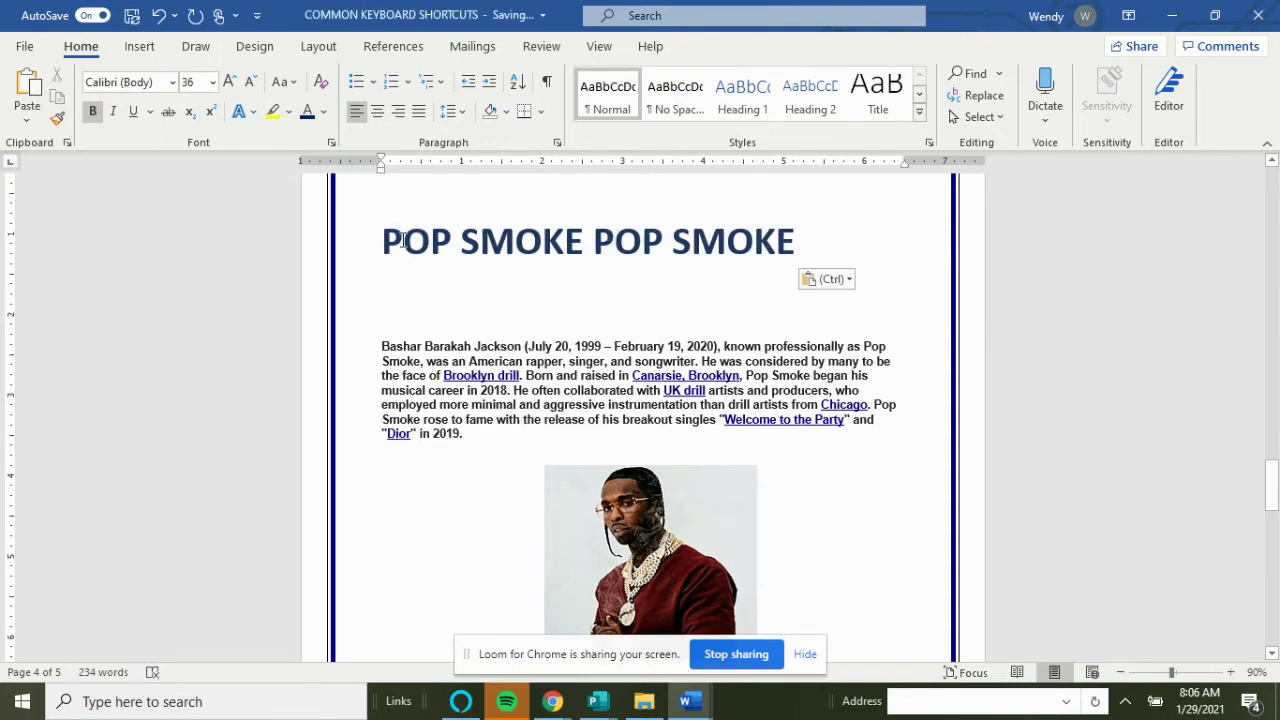
- Copy the word POP from the heading and paste it ten times on the empty line below
double_click(402, 240)
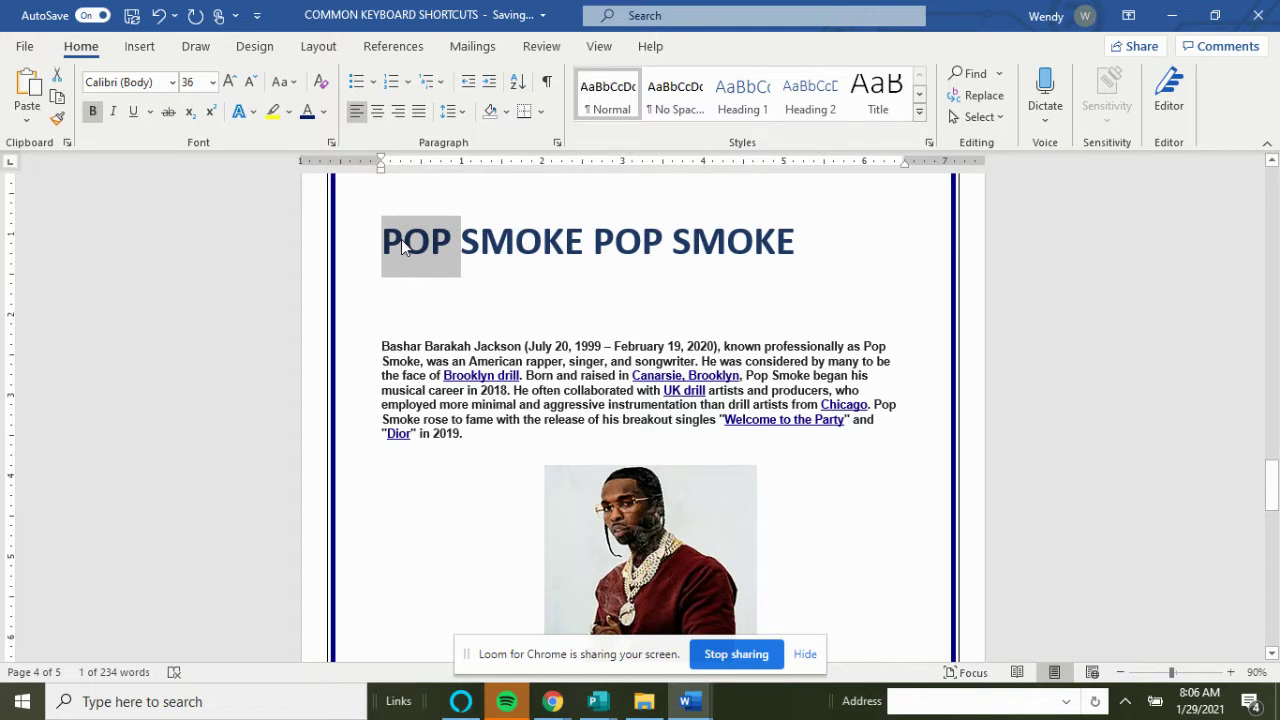
click(401, 284)
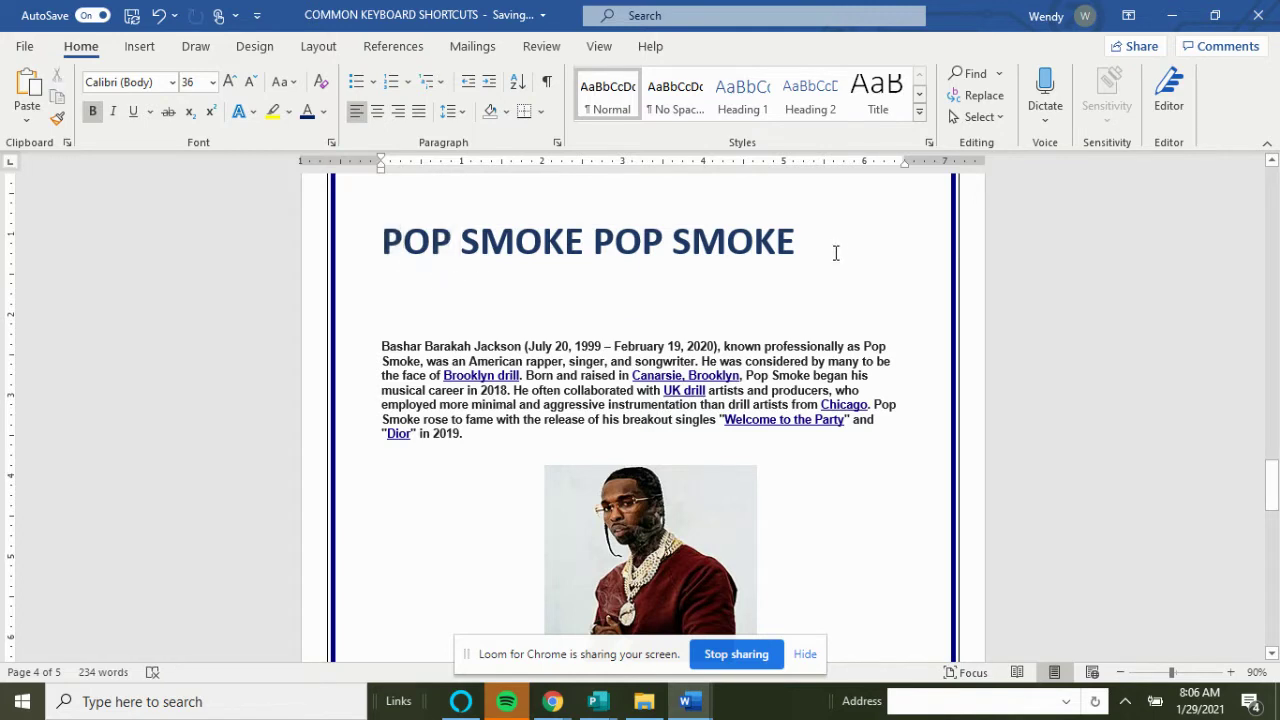
key(ctrl+v)
key(ctrl+v)
key(ctrl+v)
key(ctrl+v)
key(ctrl+v)
key(ctrl+v)
key(ctrl+v)
key(ctrl+v)
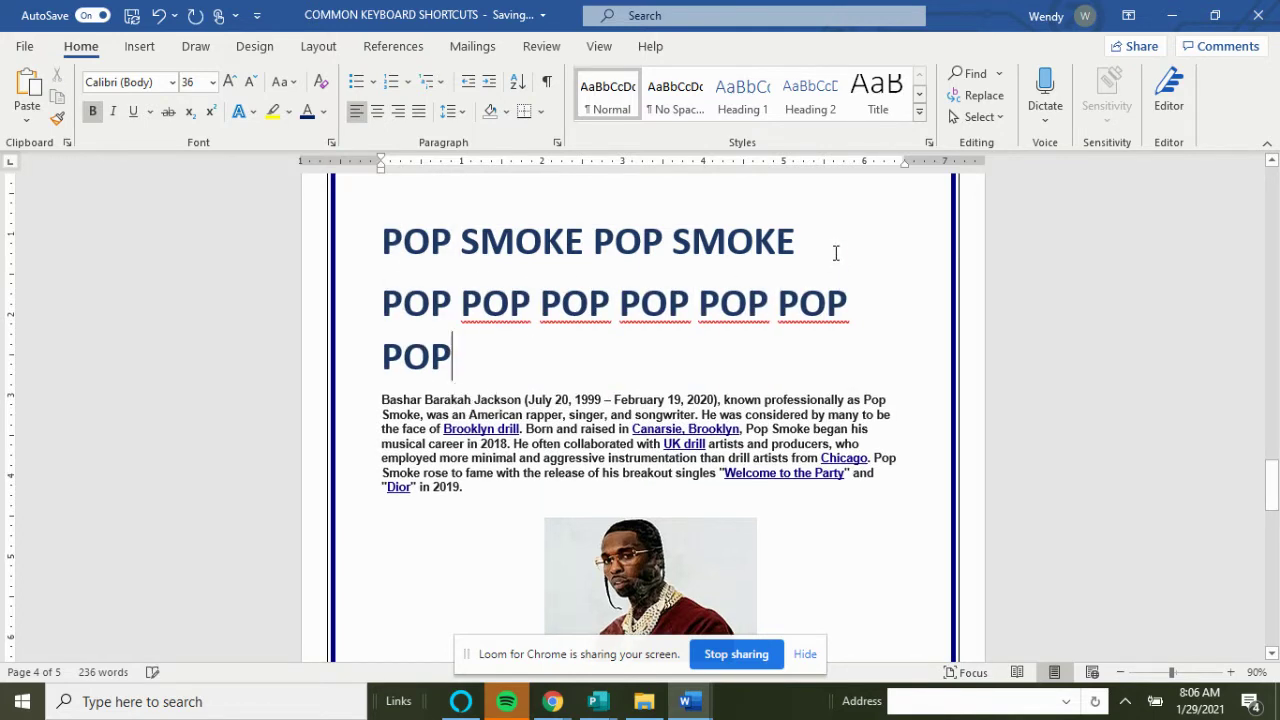
key(ctrl+v)
key(ctrl+v)
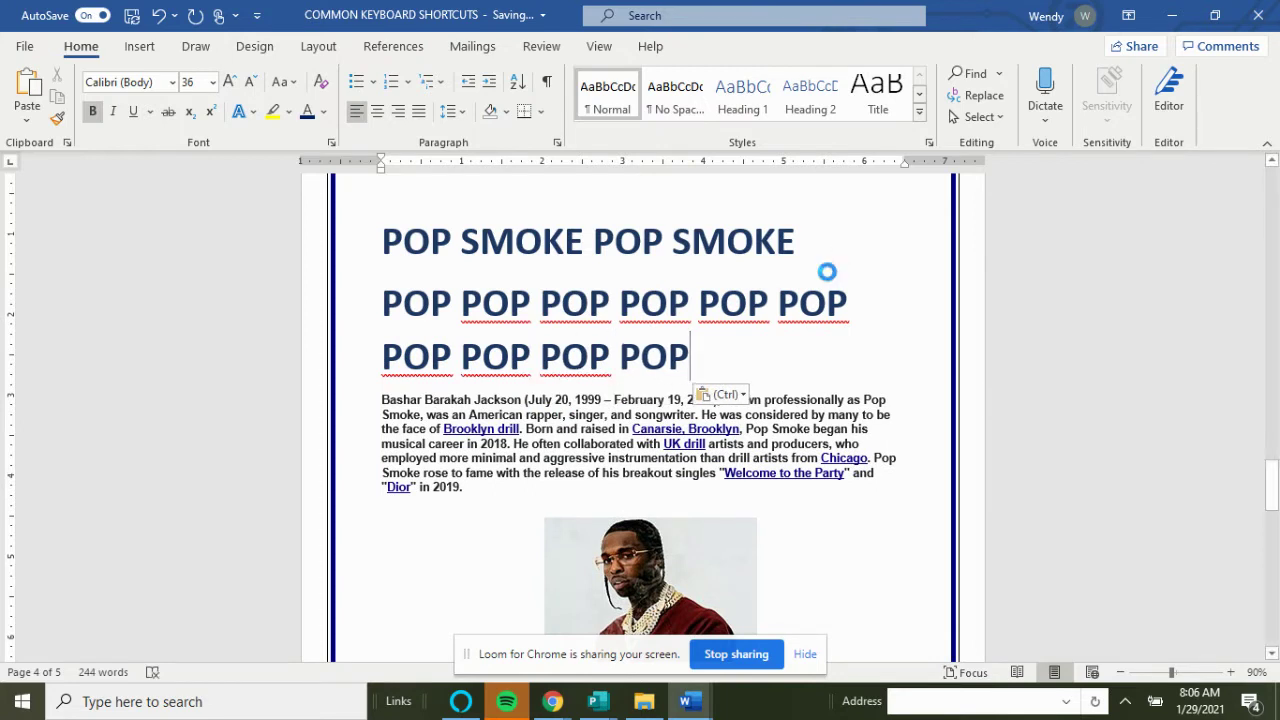
- View the Font settings without changing them, and delete the pasted POP SMOKE and POP copies after the original heading
key(ctrl+d)
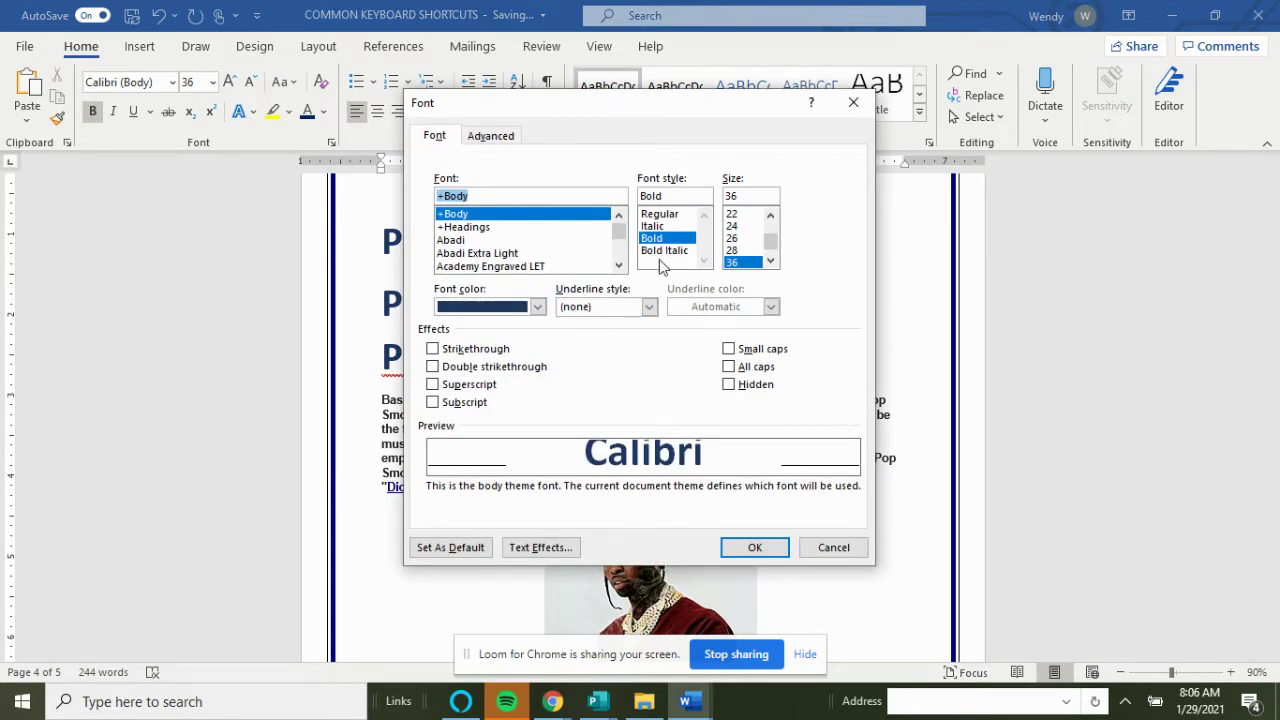
click(831, 553)
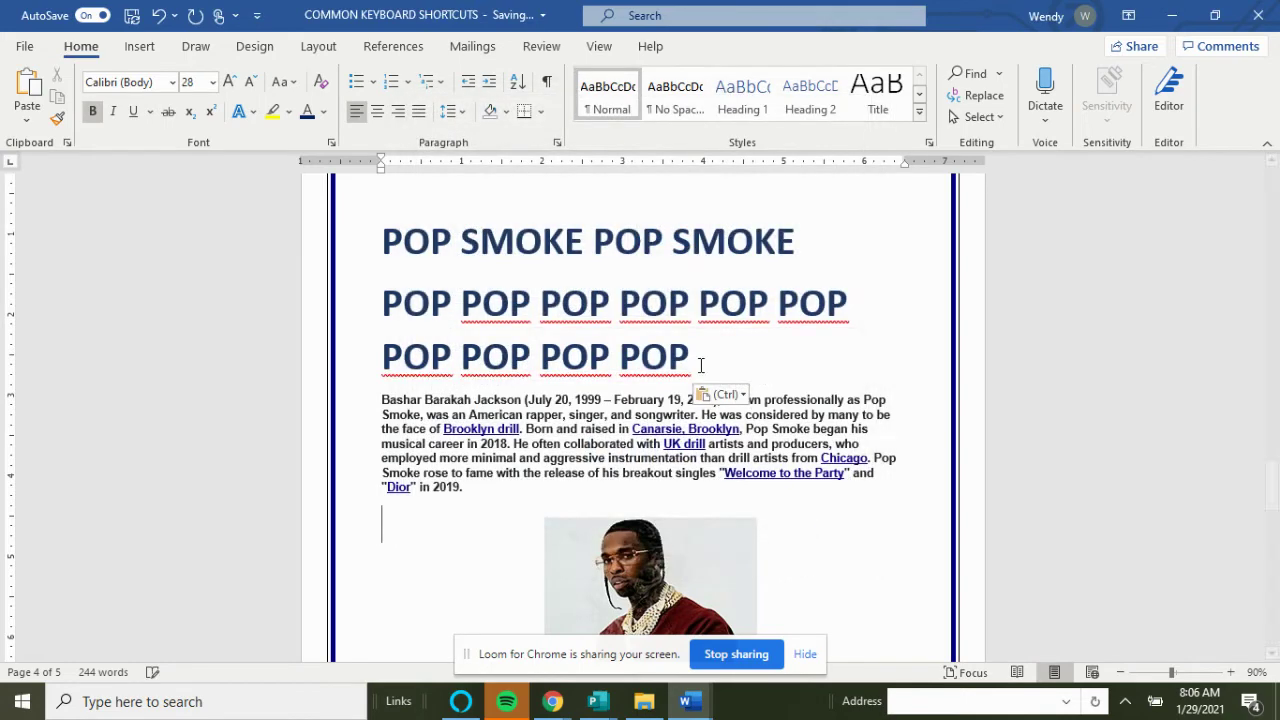
drag(701, 362, 597, 255)
key(Delete)
- Change the font color of the POP SMOKE heading to the standard purple in the Font settings
click(366, 232)
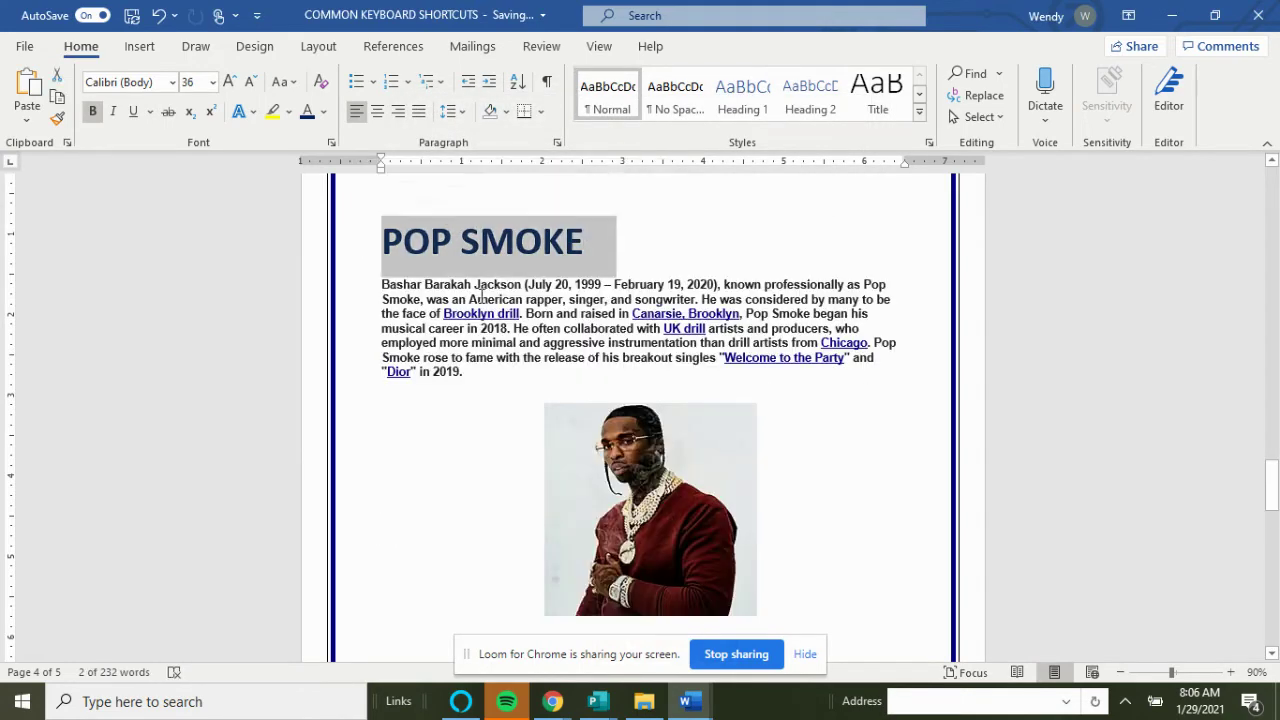
key(ctrl+d)
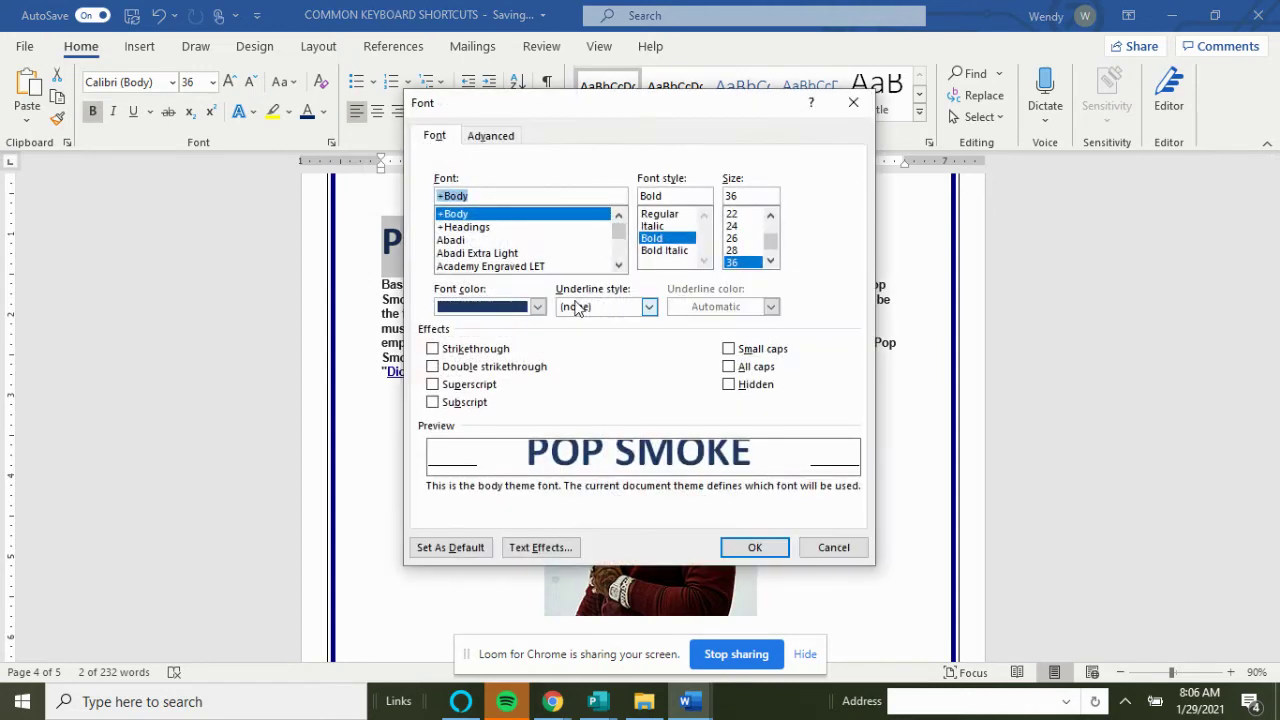
click(537, 306)
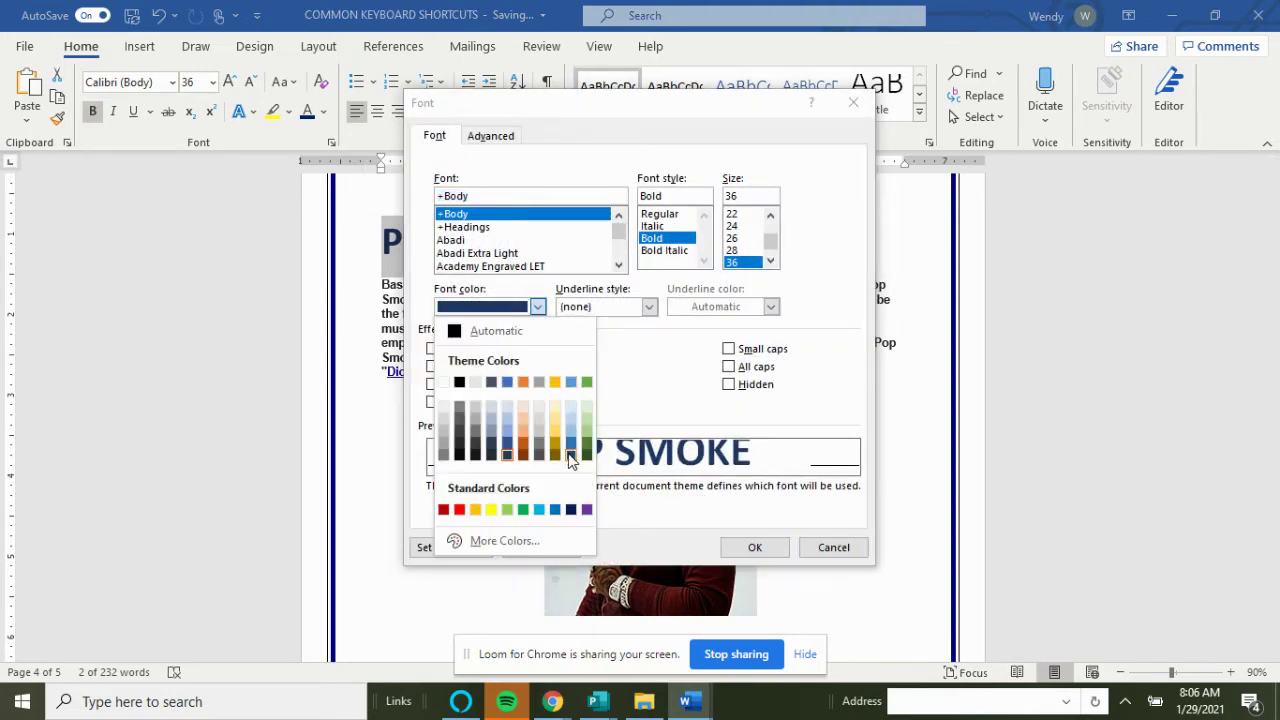
click(586, 510)
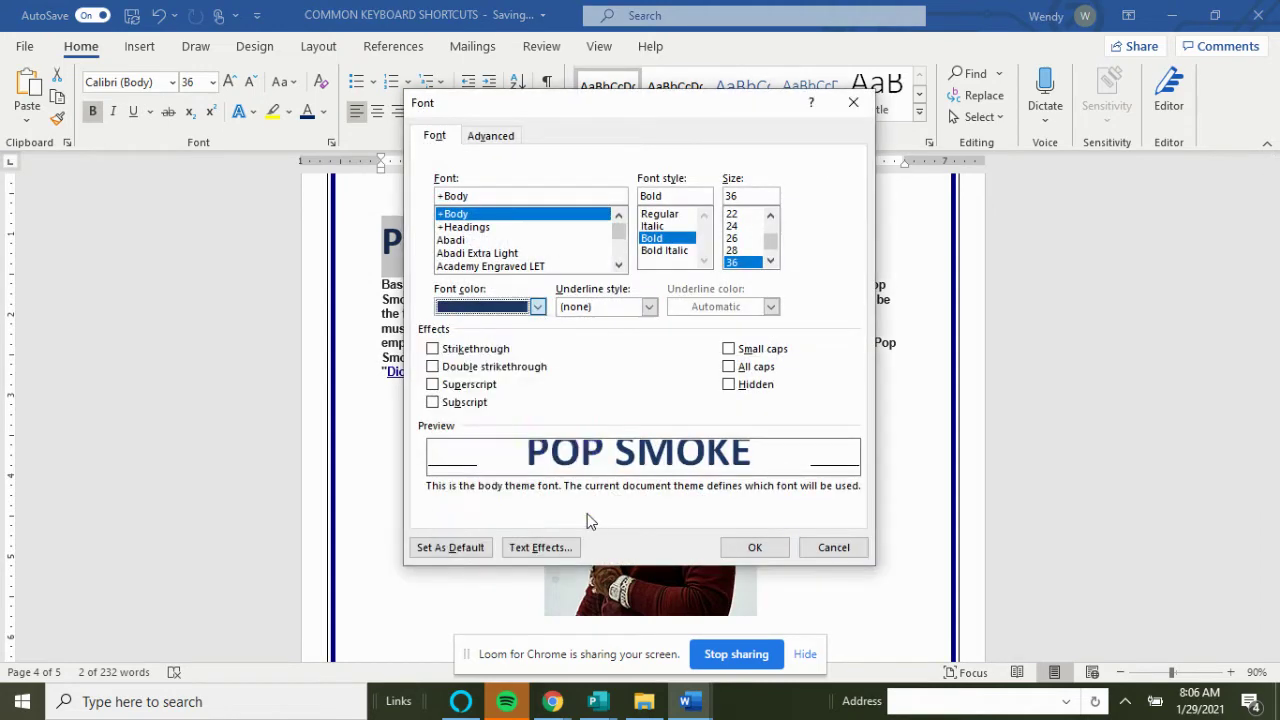
click(740, 547)
click(754, 412)
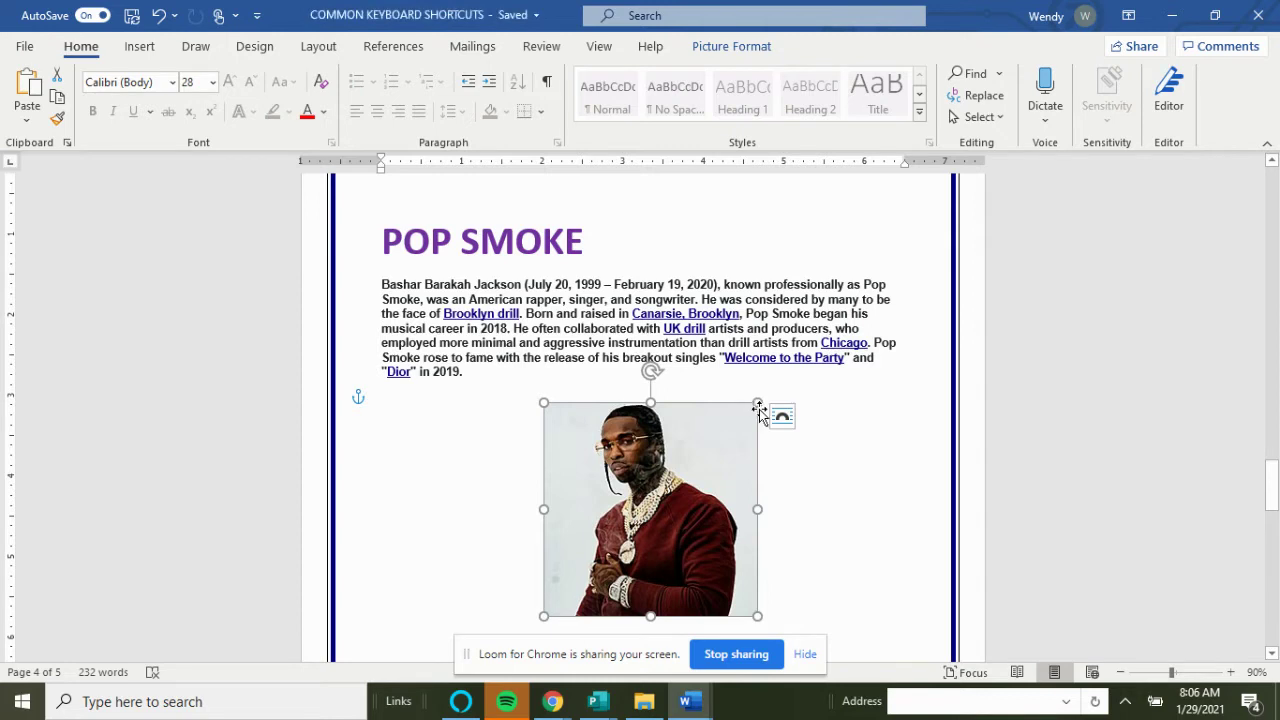
- Center the POP SMOKE heading on the page
click(522, 238)
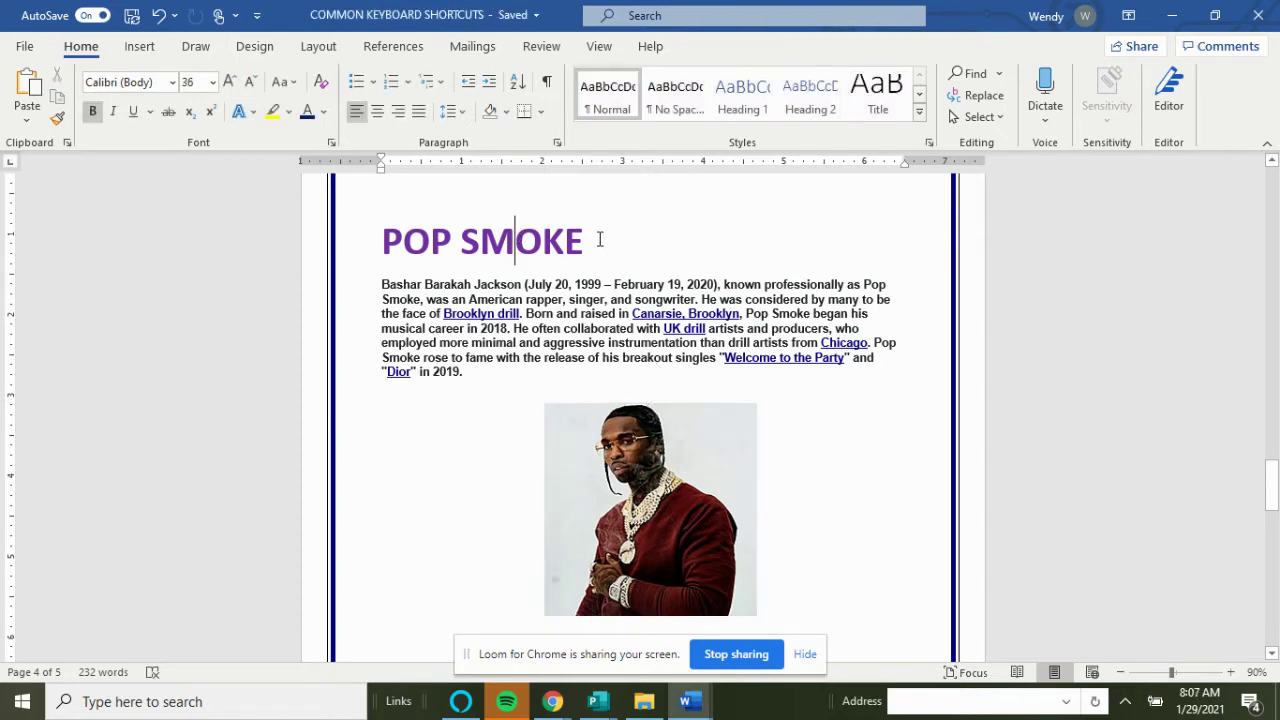
mouse_move(383, 245)
mouse_down()
mouse_move(596, 245)
mouse_move(394, 249)
mouse_up()
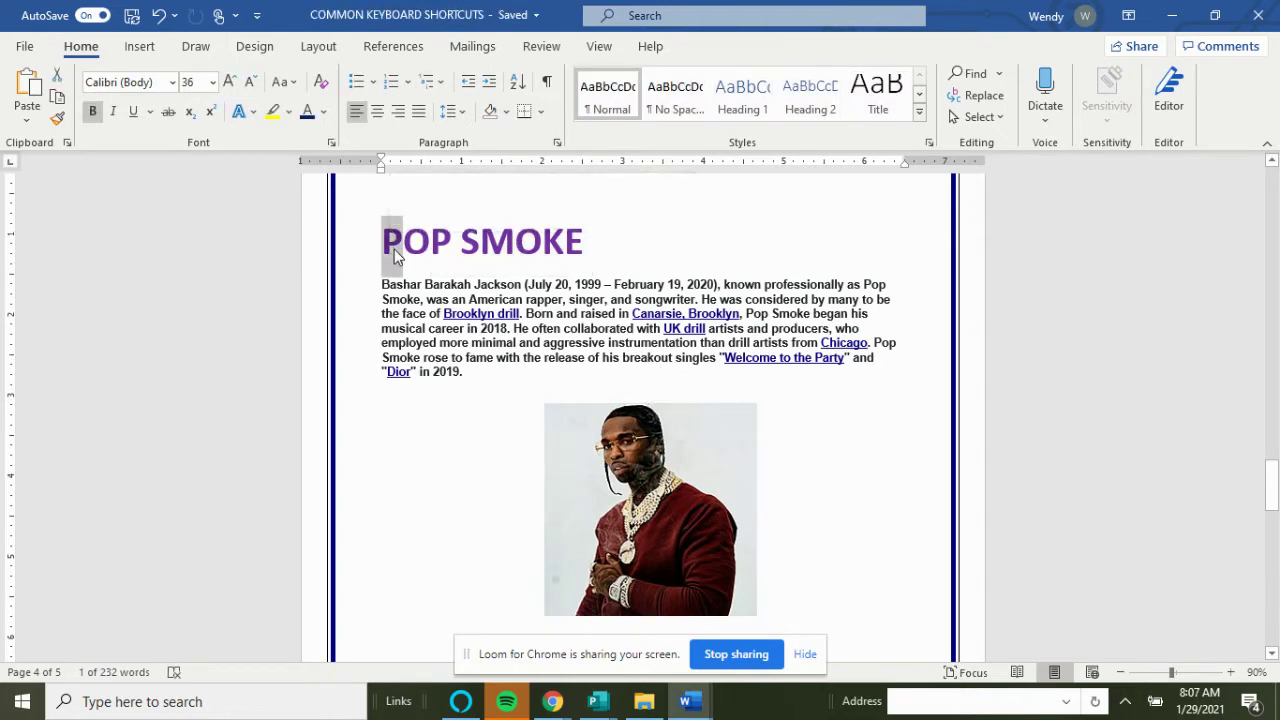
key(ctrl+e)
key(Down)
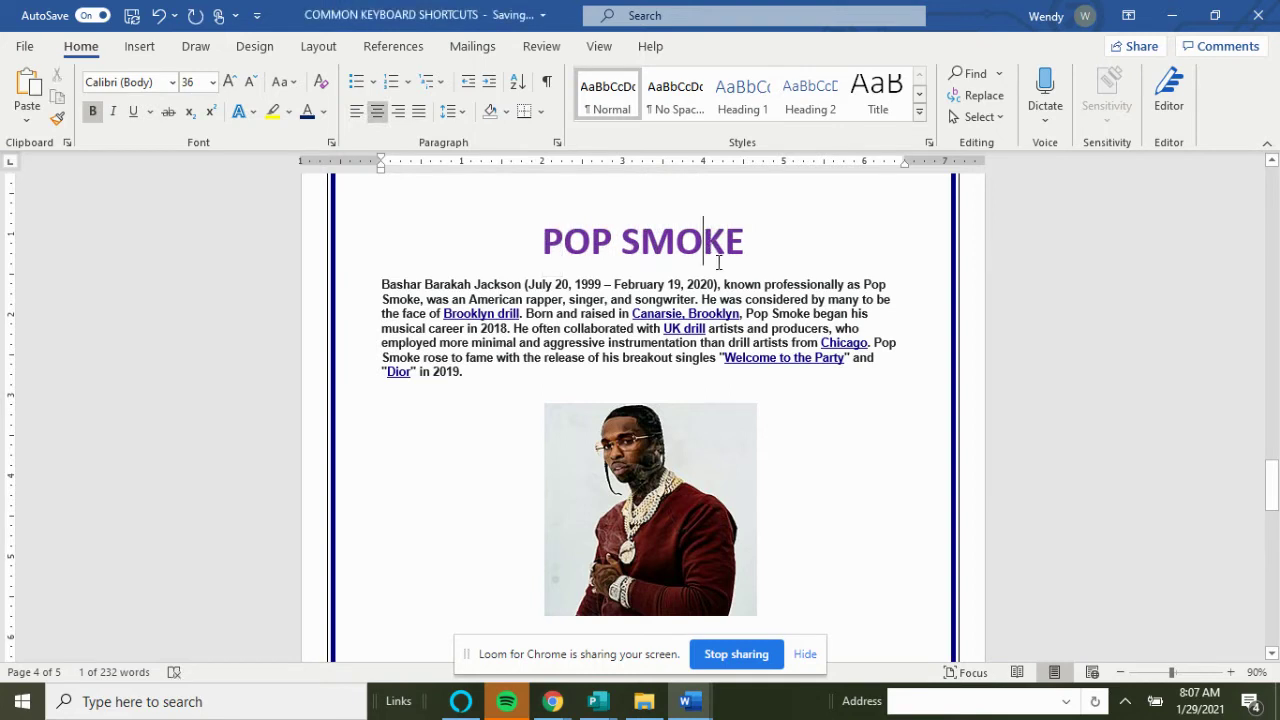
- Search the document for POP and close the search
click(677, 245)
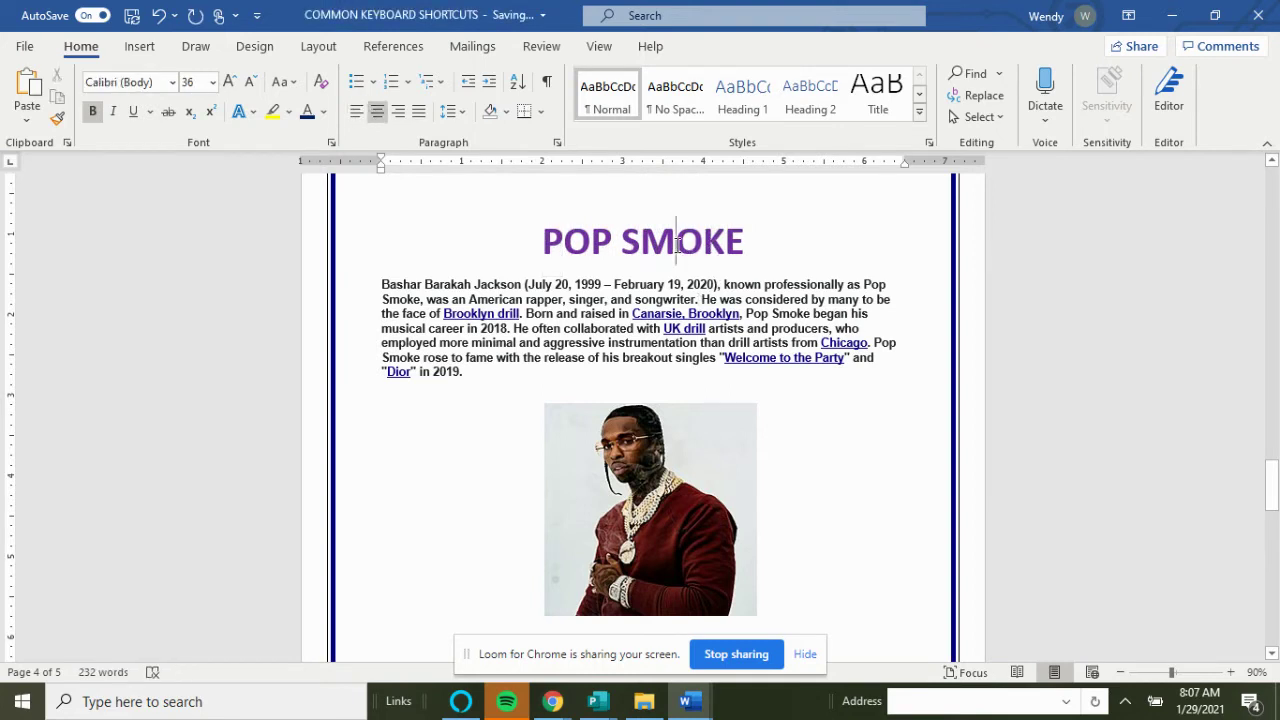
key(ctrl+f)
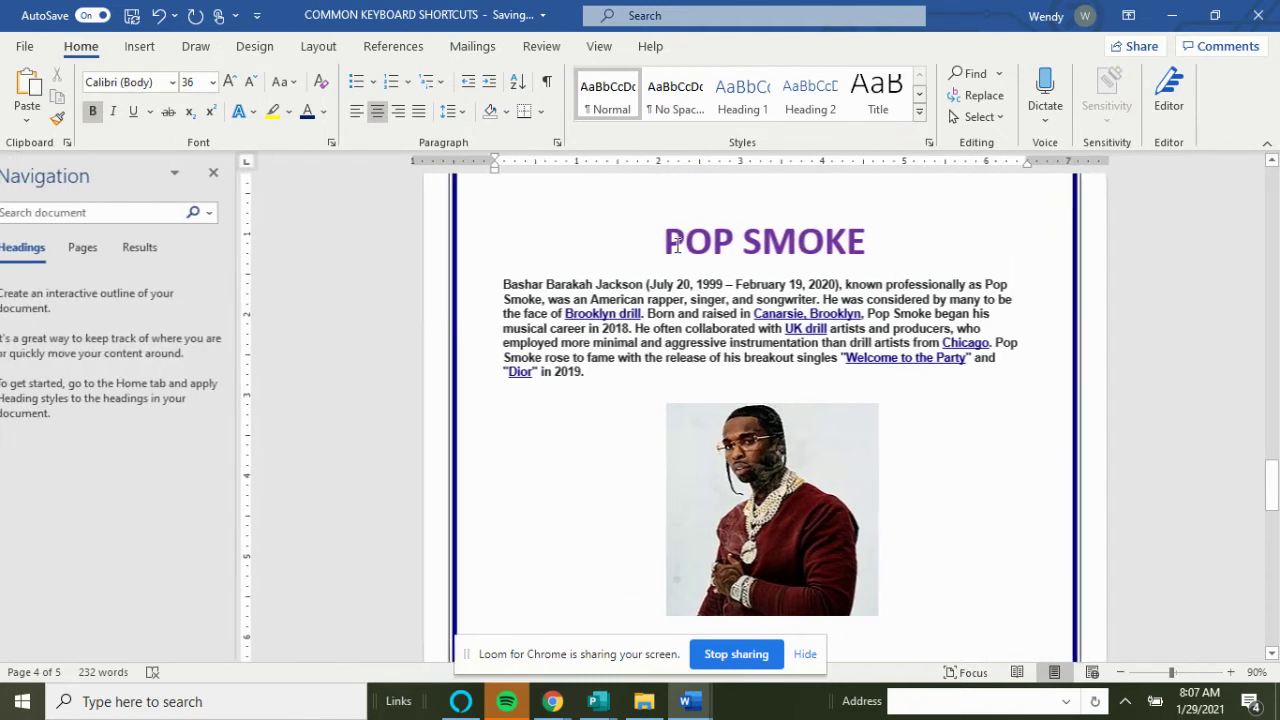
text(POP)
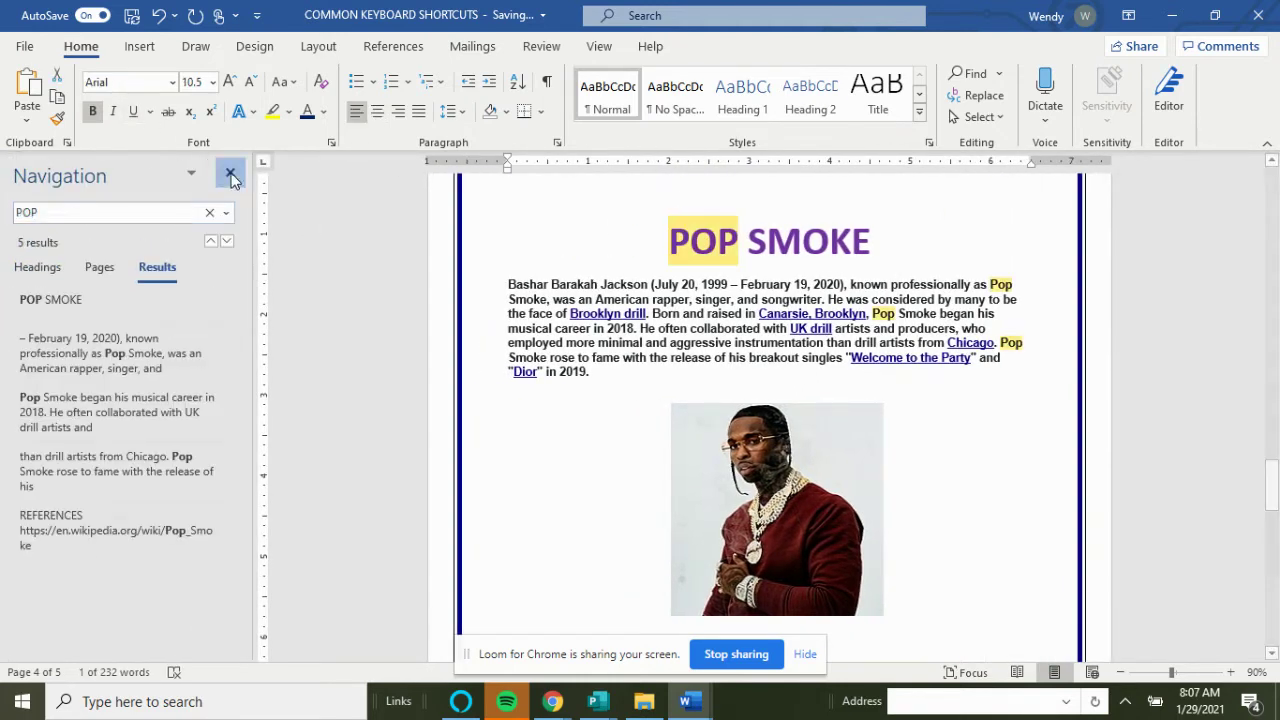
click(230, 172)
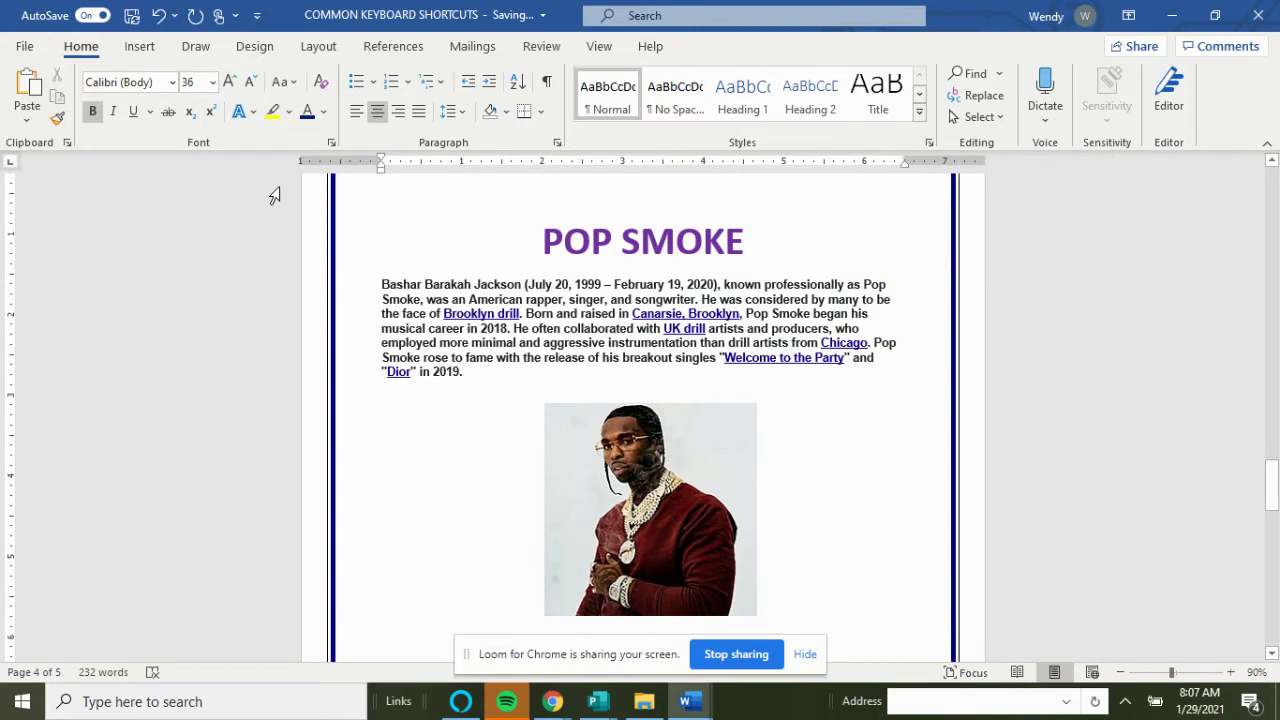
- Replace every occurrence of "pop" in the document with "Smoke" and close Find and Replace
key(ctrl+h)
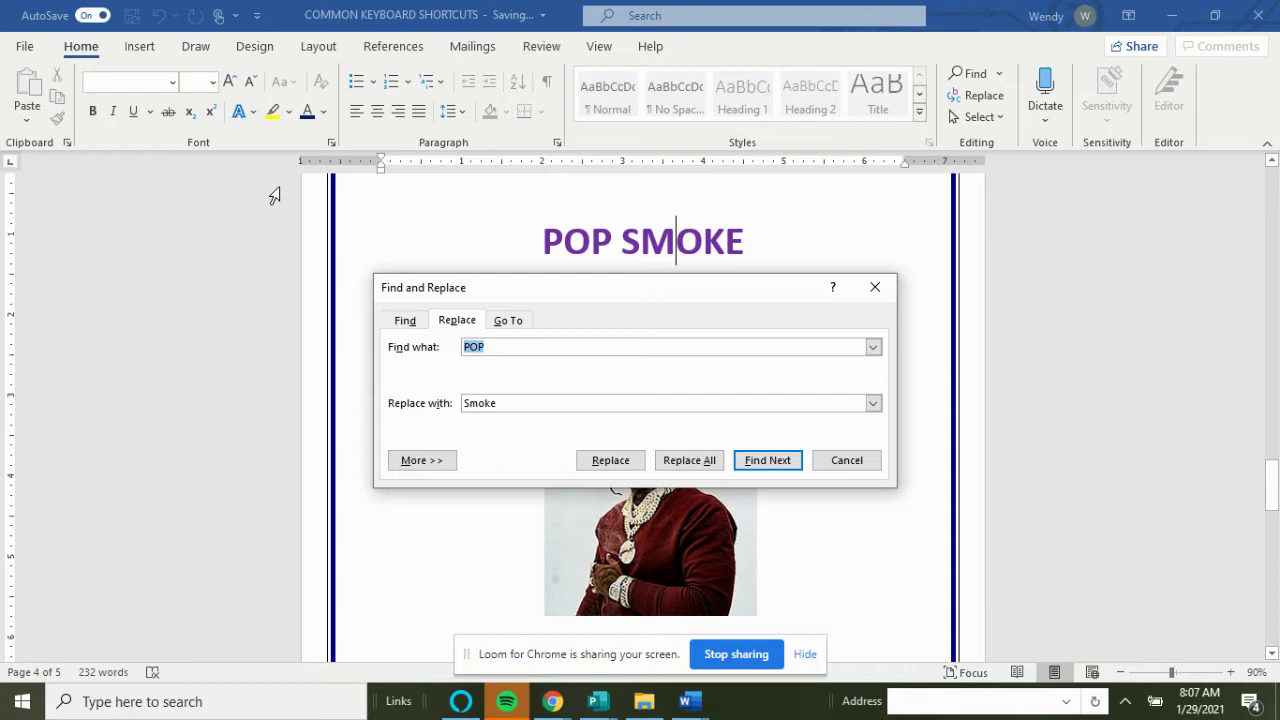
click(410, 320)
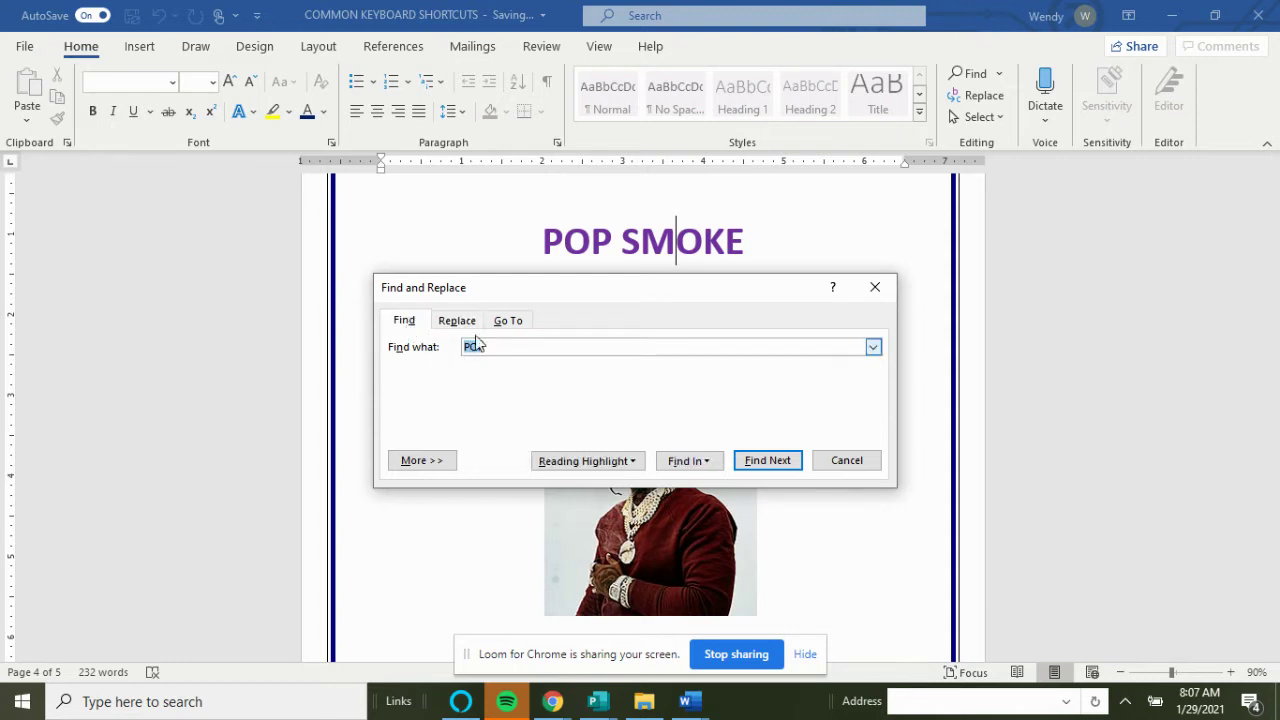
click(468, 322)
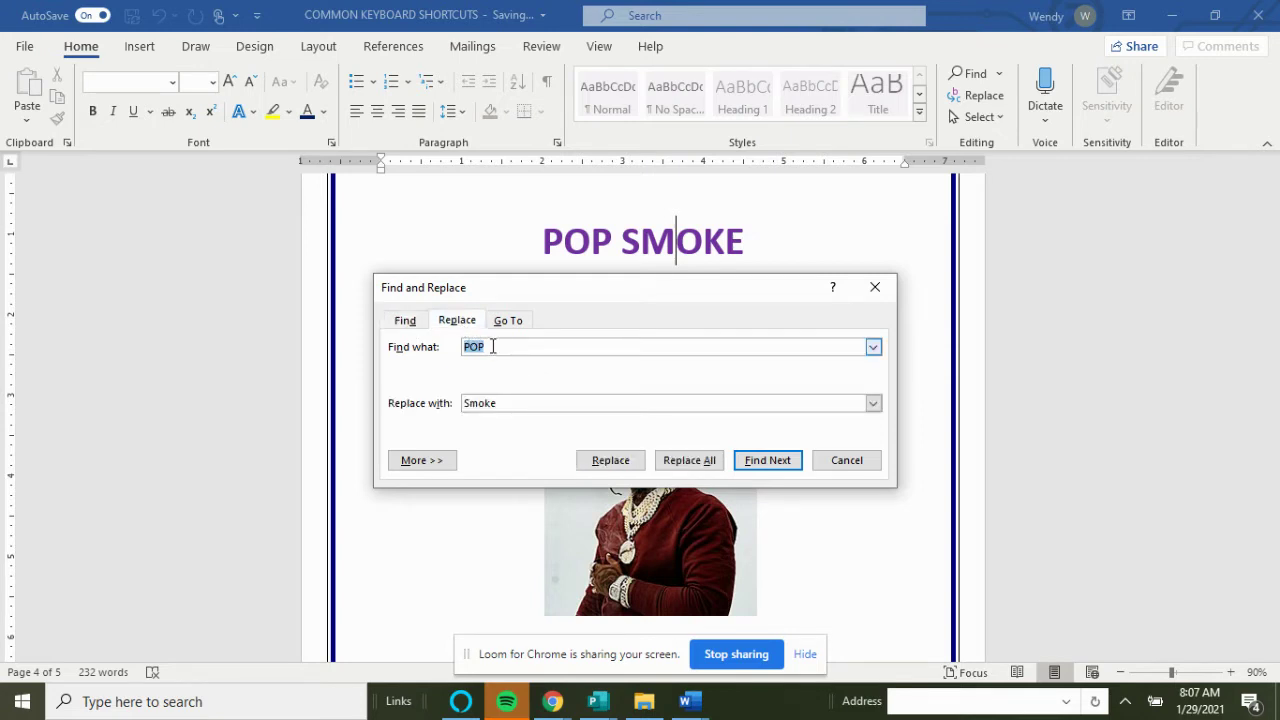
text(Smoke)
click(411, 320)
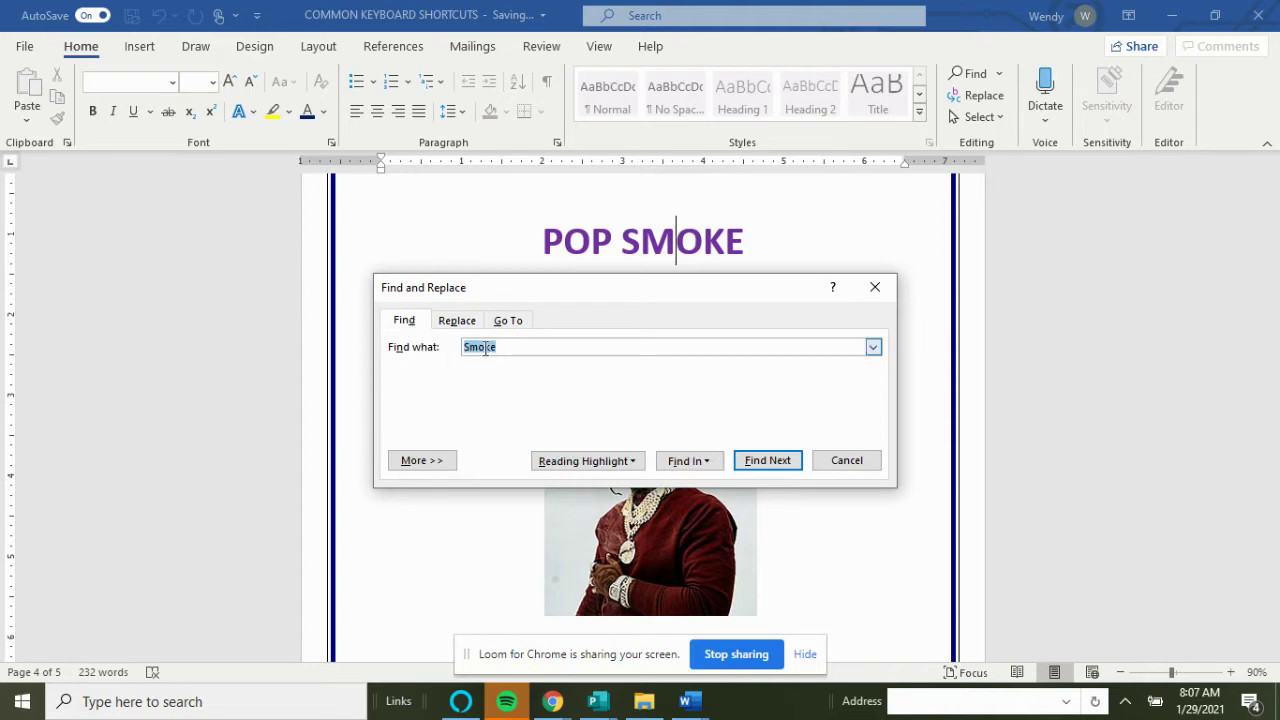
text(pop)
click(457, 320)
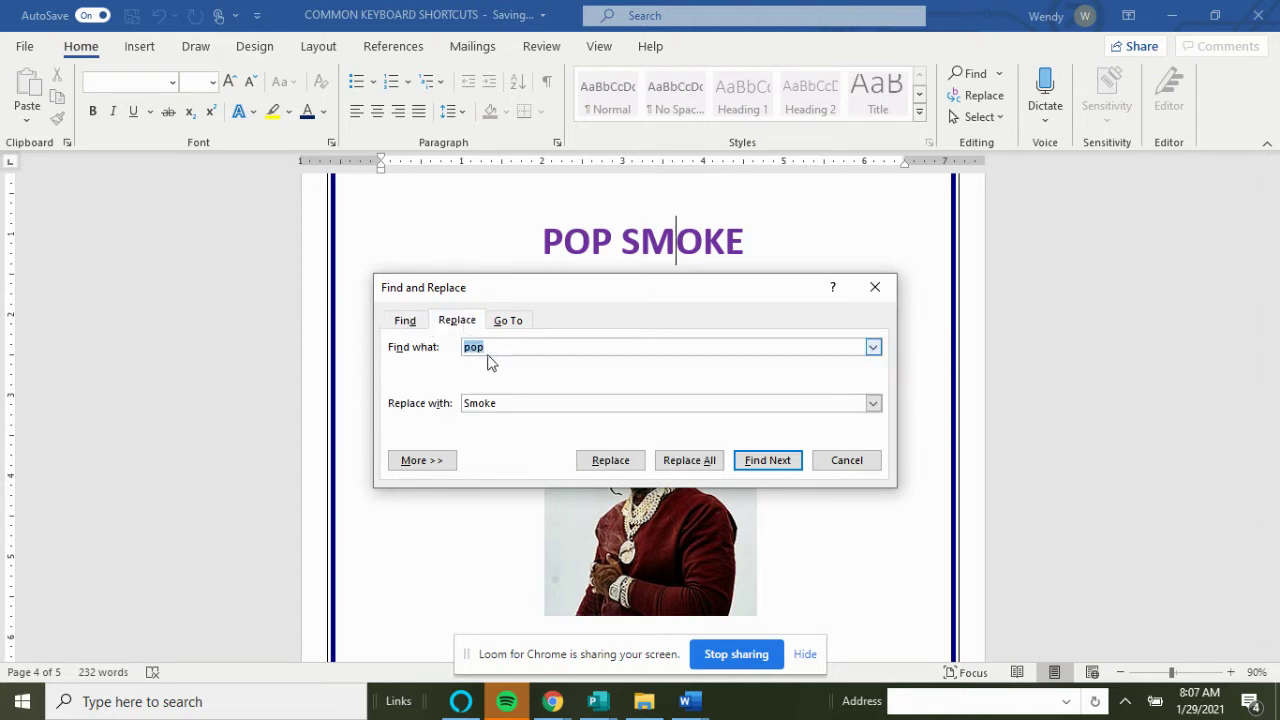
click(688, 466)
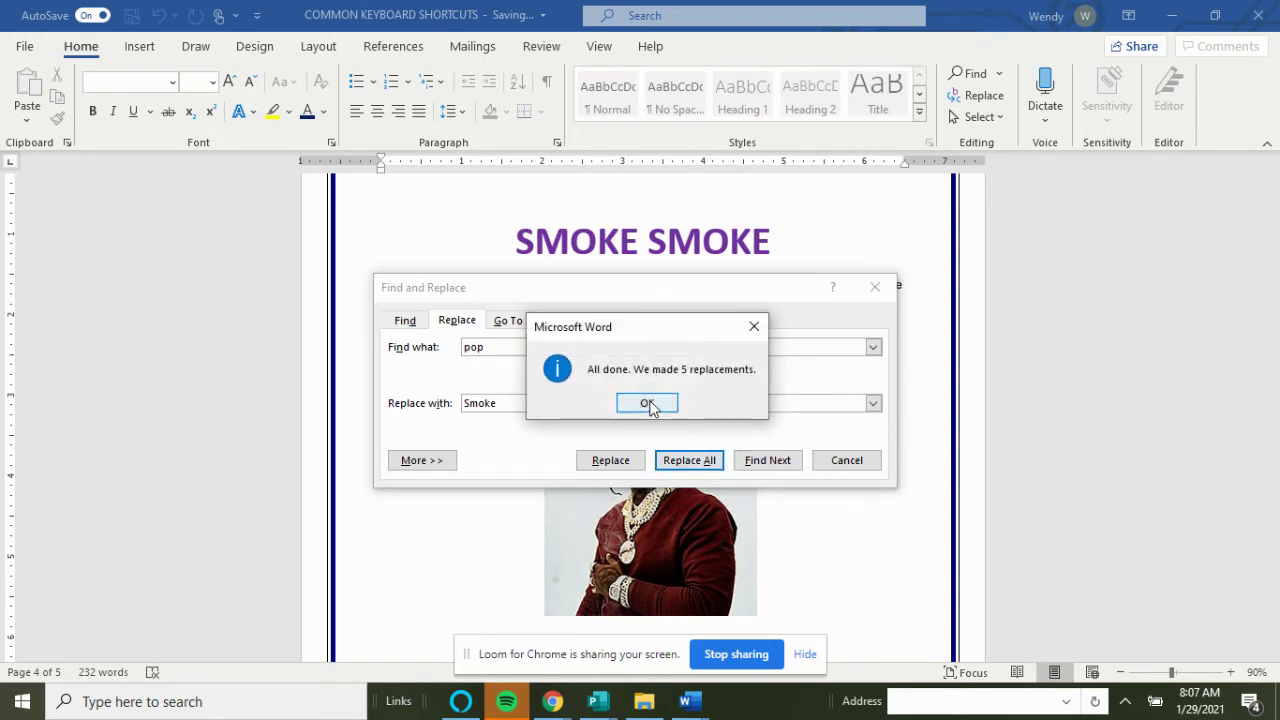
click(649, 404)
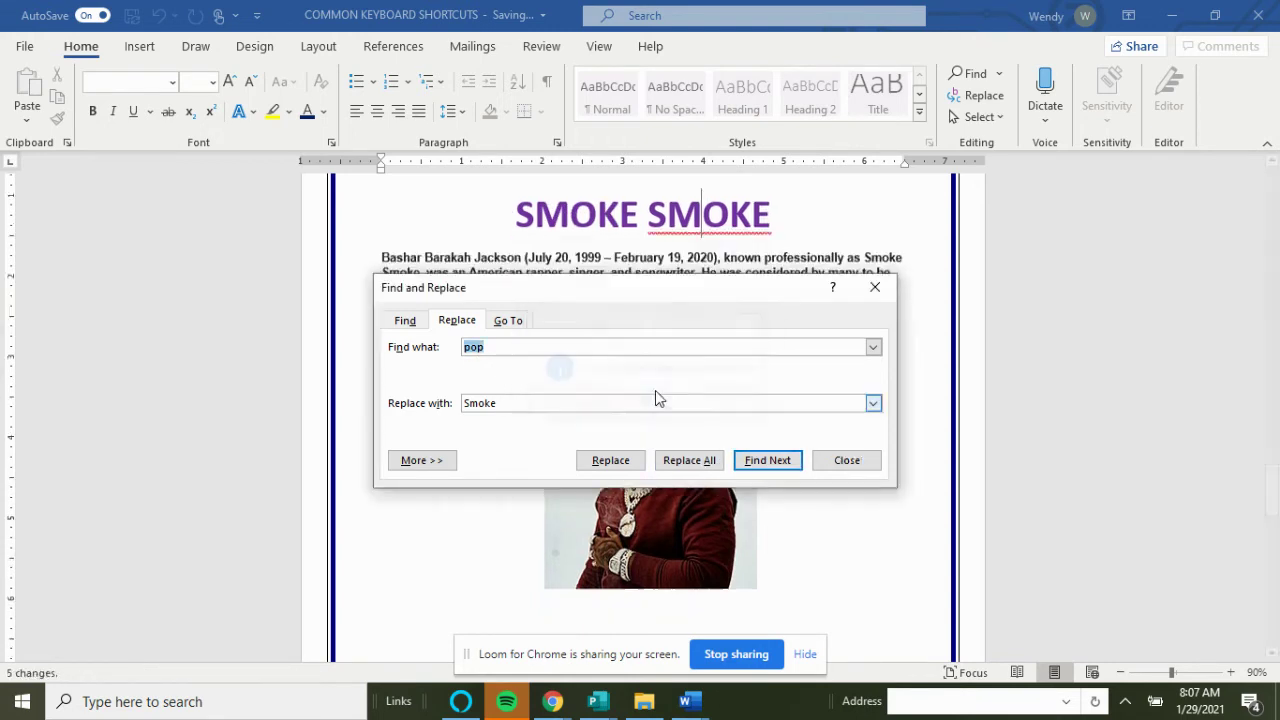
click(874, 288)
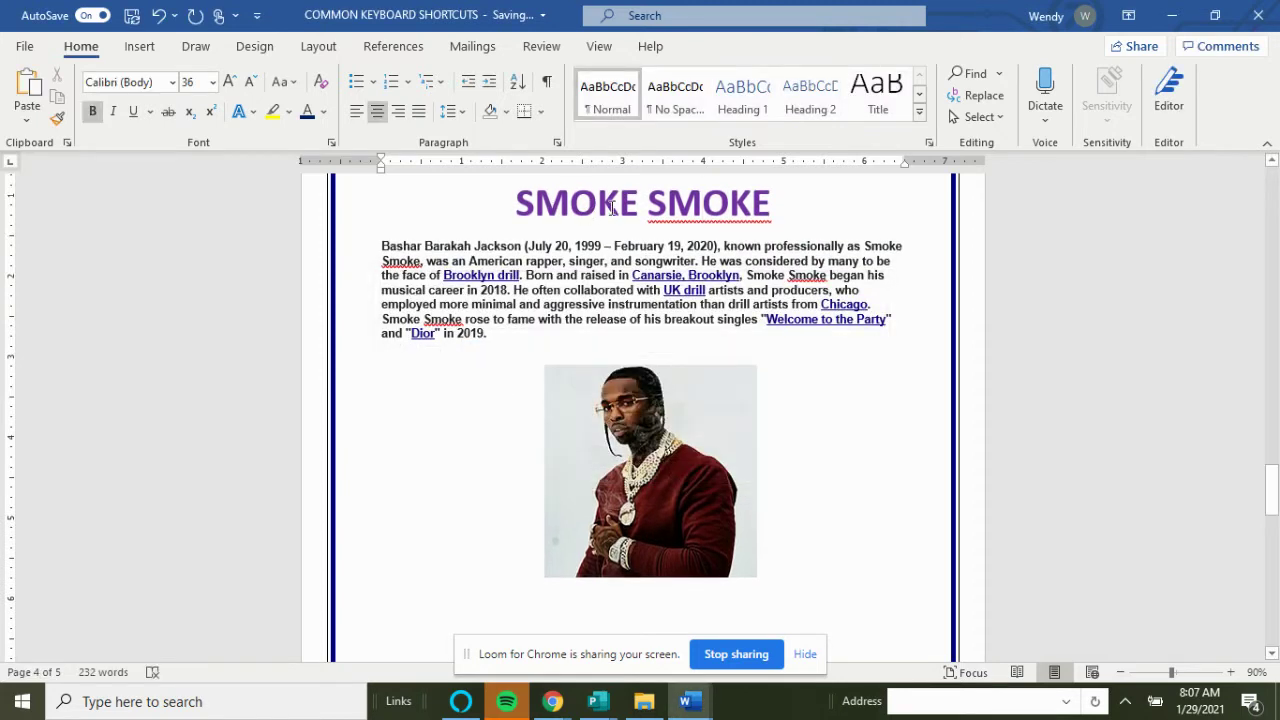
- Undo the replacement of "pop" with "Smoke" and place the cursor at the end of the heading
scroll(563, 262, up, 1)
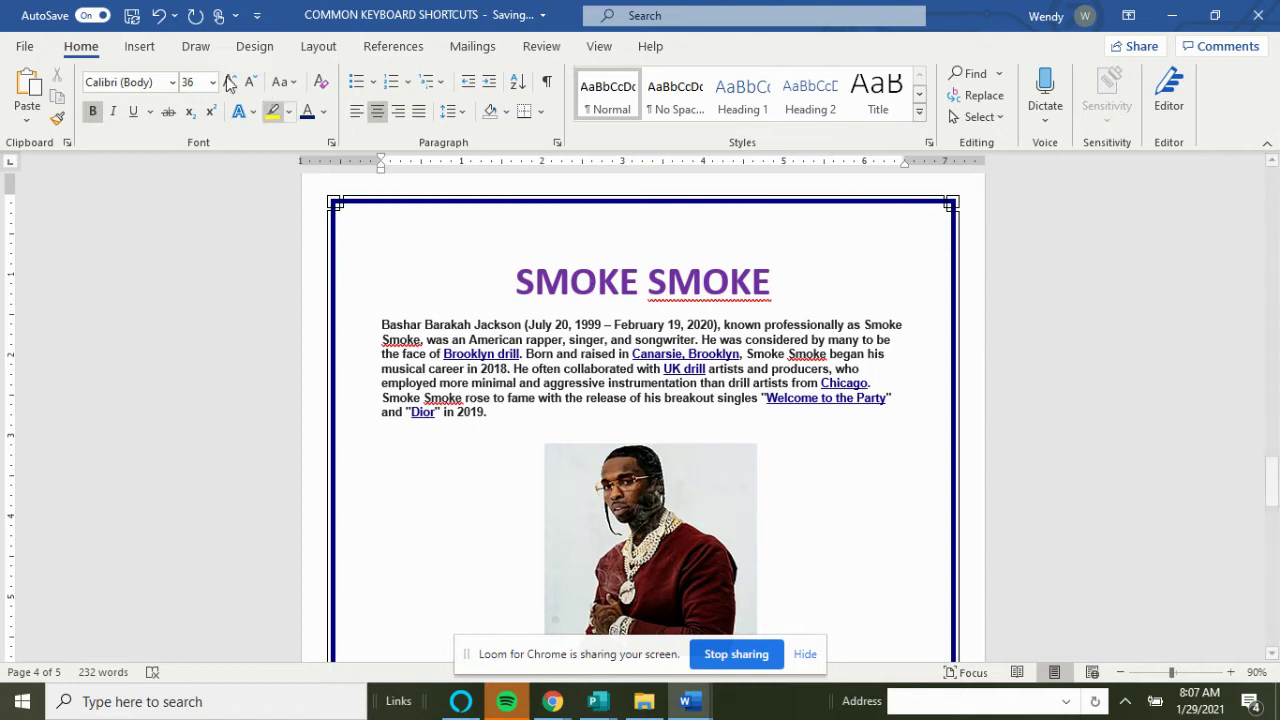
click(158, 16)
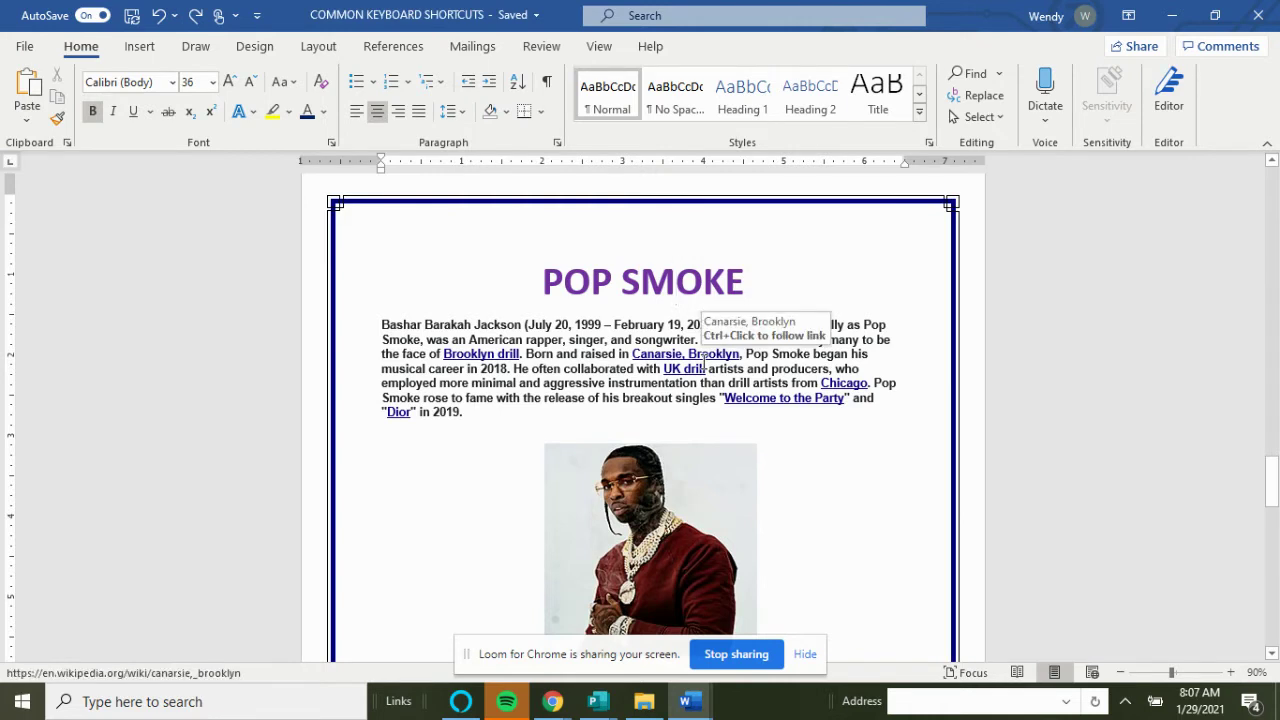
click(751, 285)
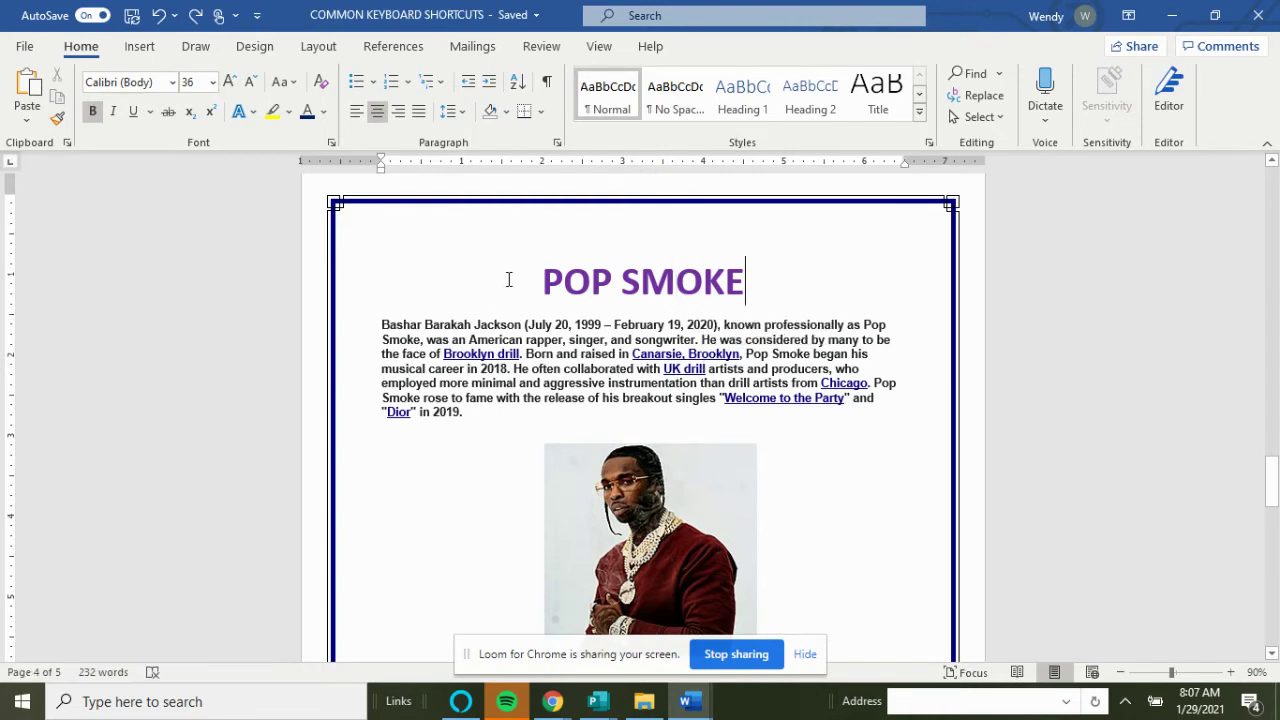
- Italicize the POP SMOKE heading and the paragraph below it up to its closing year, and justify both
drag(508, 279, 790, 290)
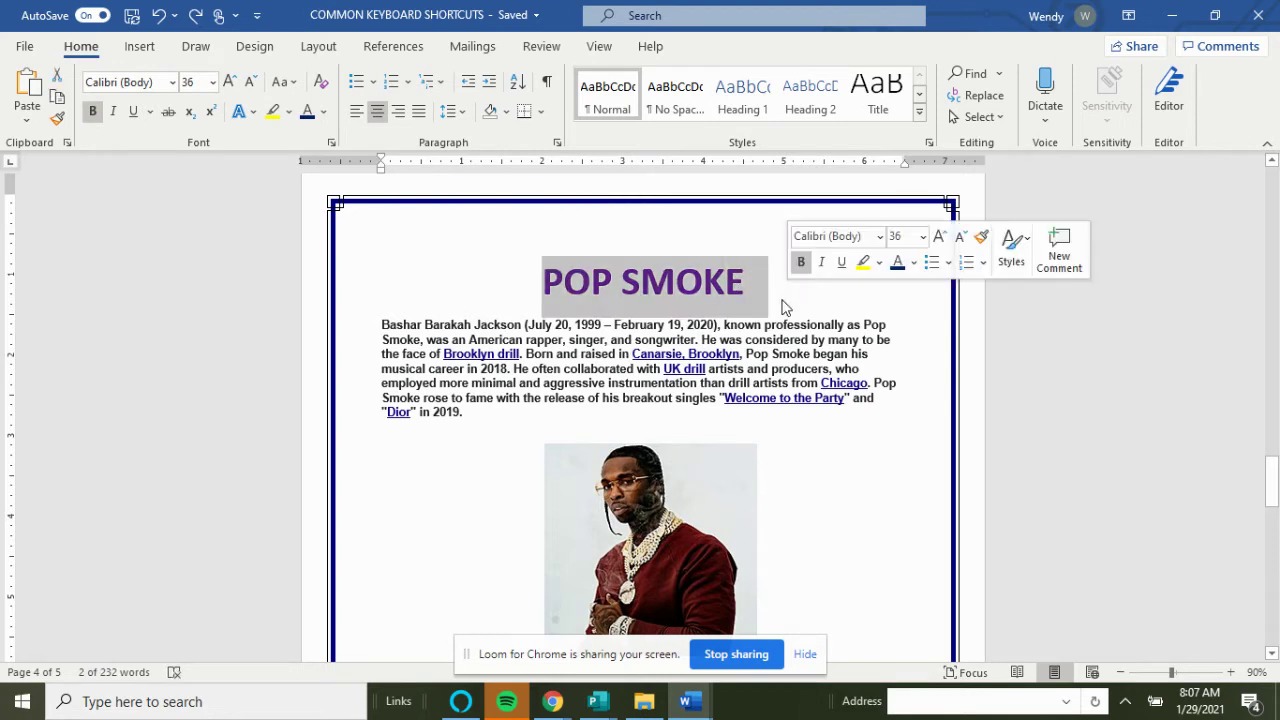
key(ctrl+i)
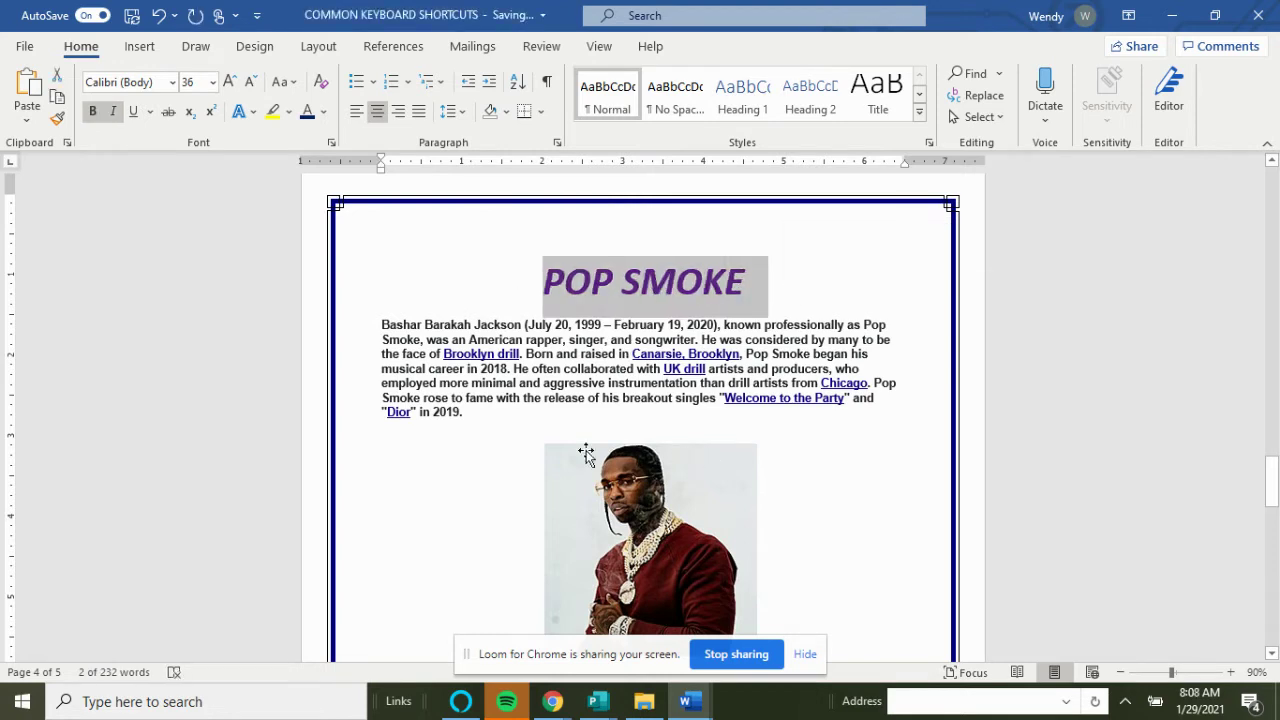
drag(469, 416, 363, 297)
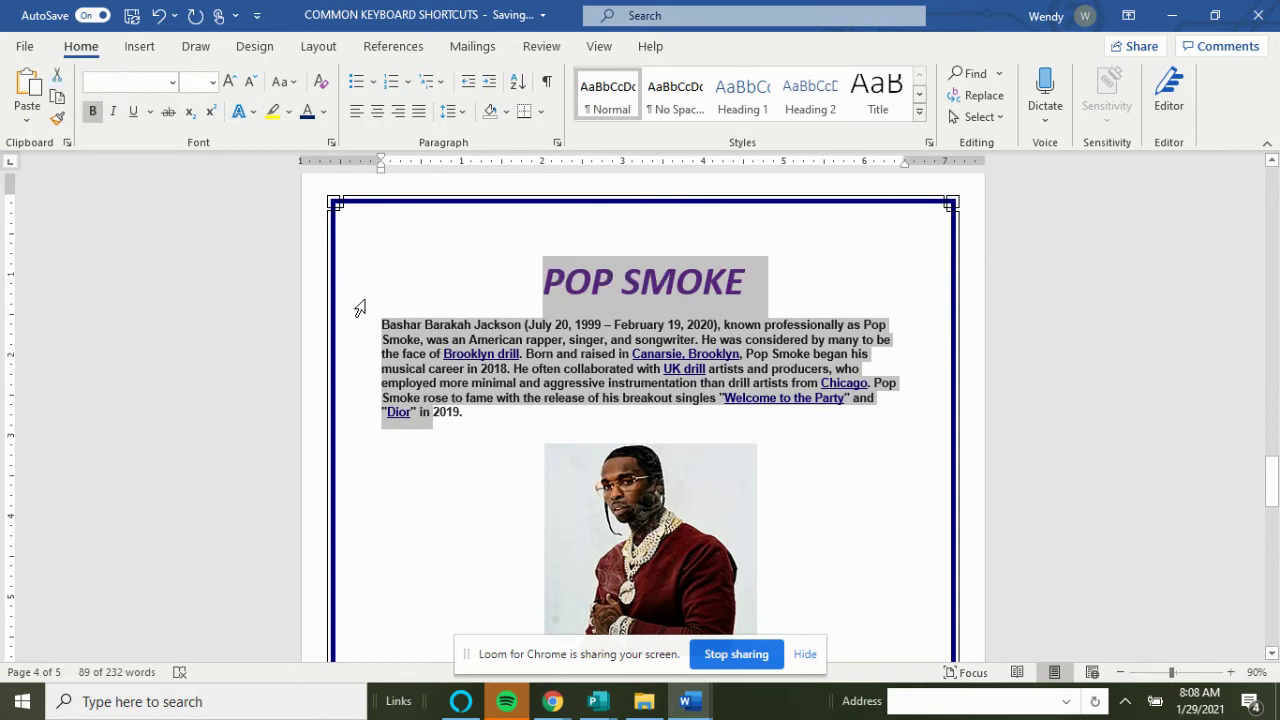
key(ctrl+i)
key(ctrl+i)
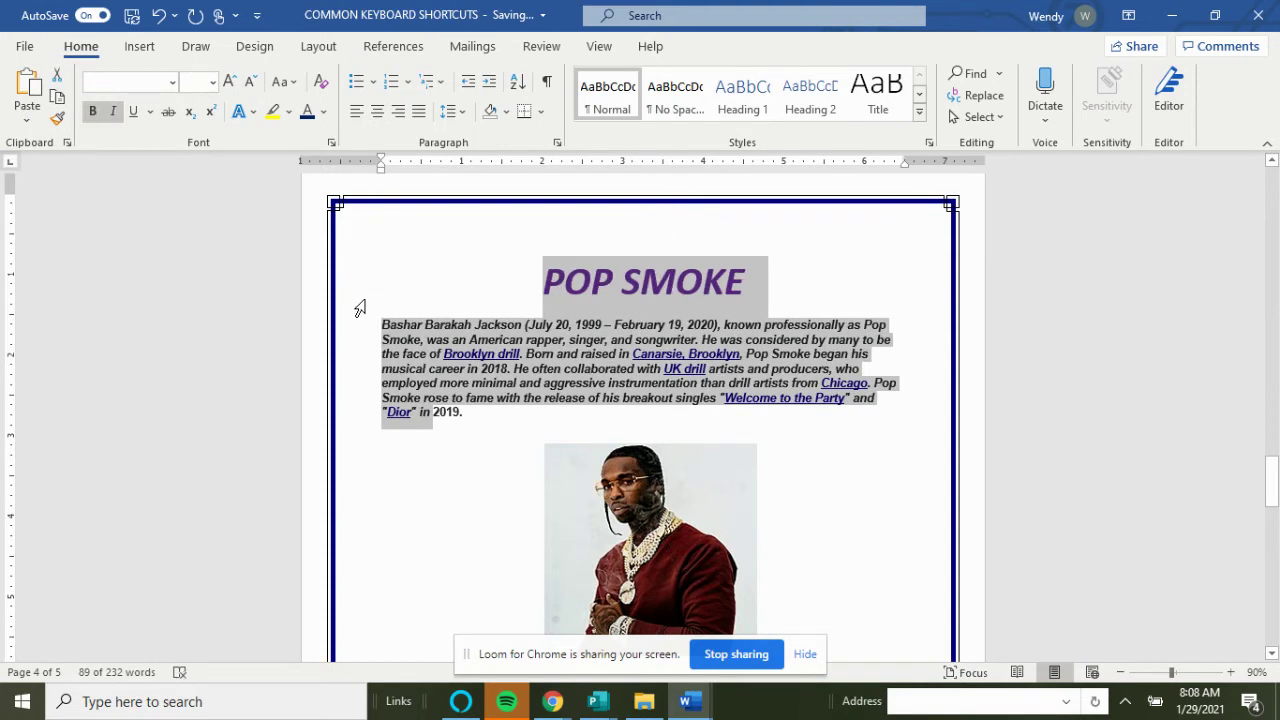
key(ctrl+j)
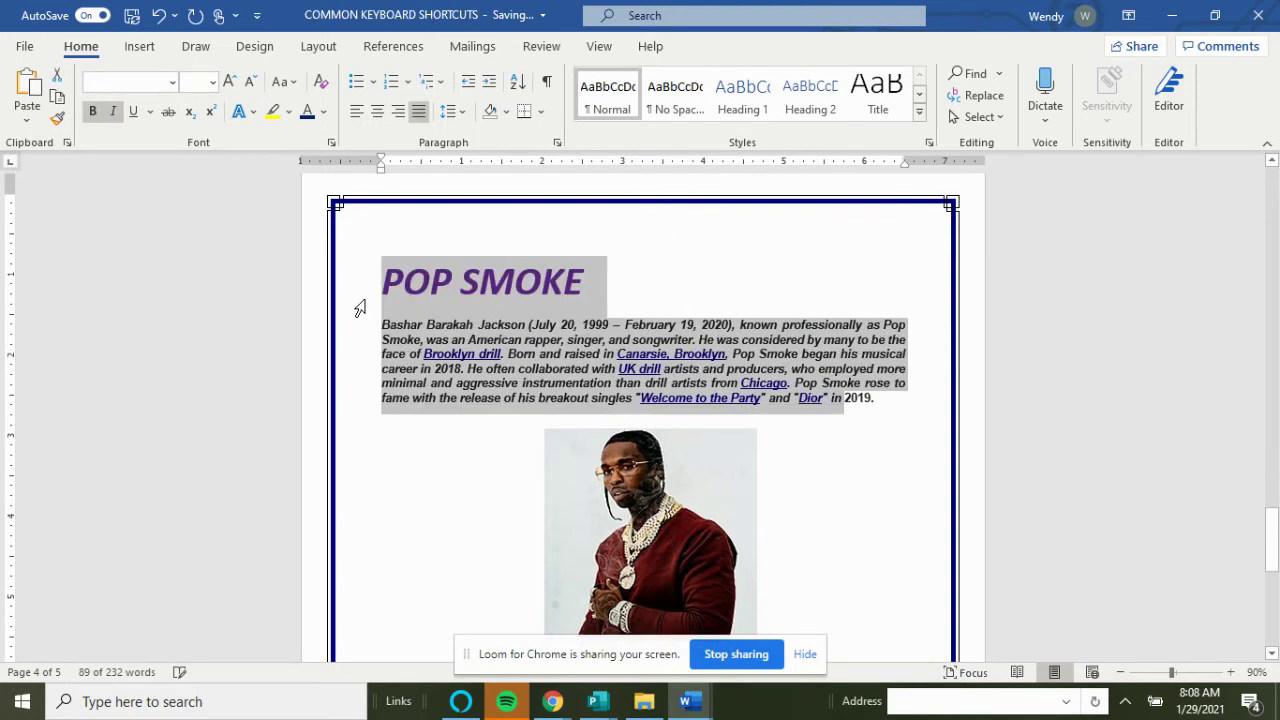
click(864, 328)
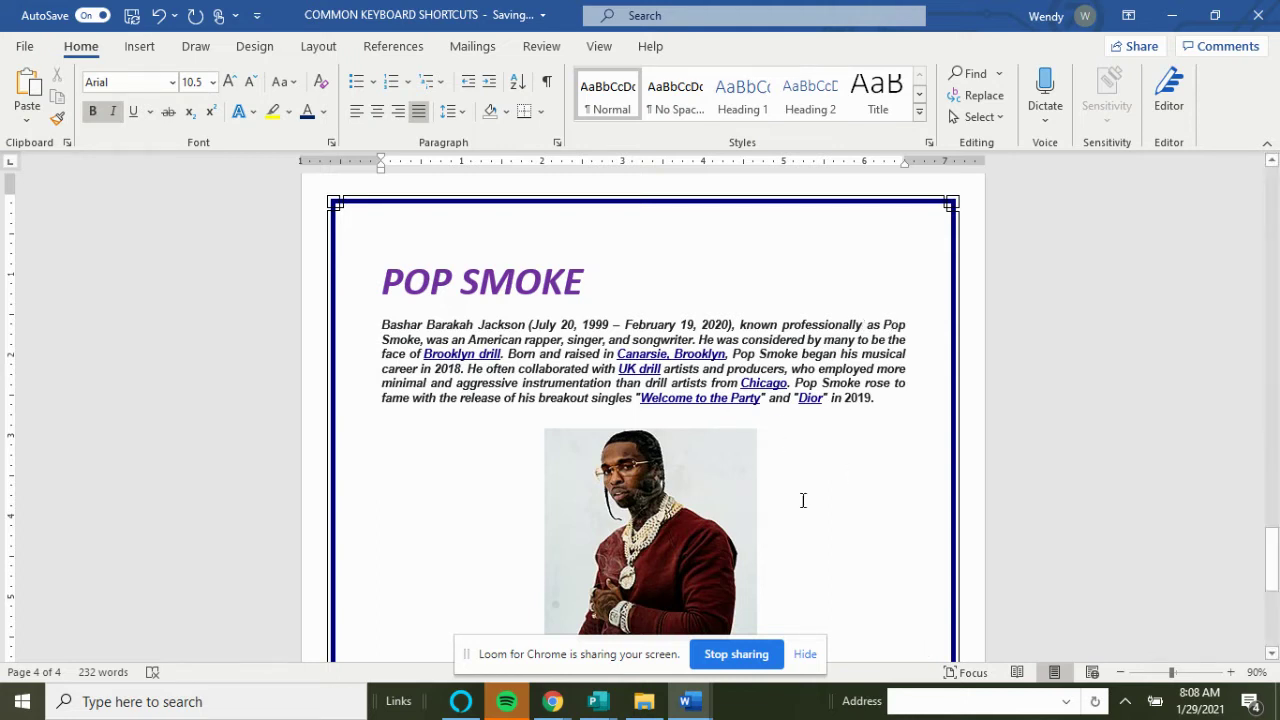
- Copy the hyperlink of the Wikipedia address listed under REFERENCES
scroll(597, 400, down, 6)
scroll(597, 405, down, 1)
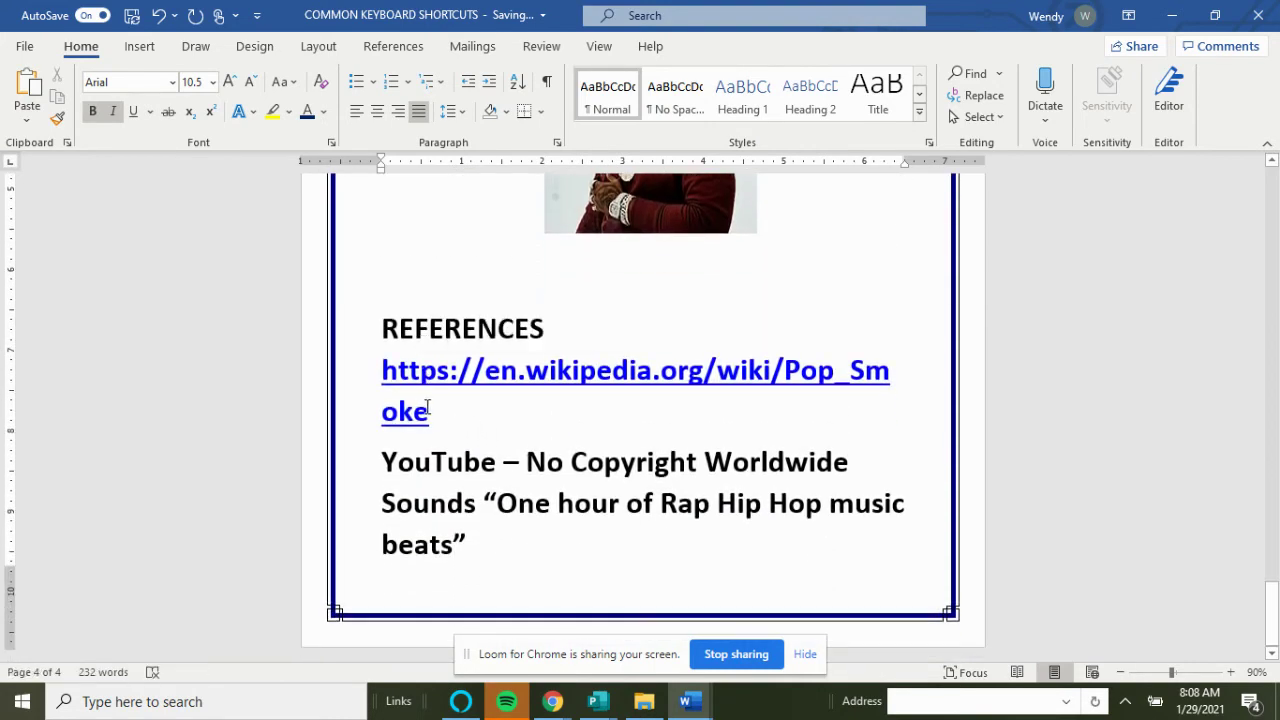
drag(429, 411, 384, 374)
right_click(384, 374)
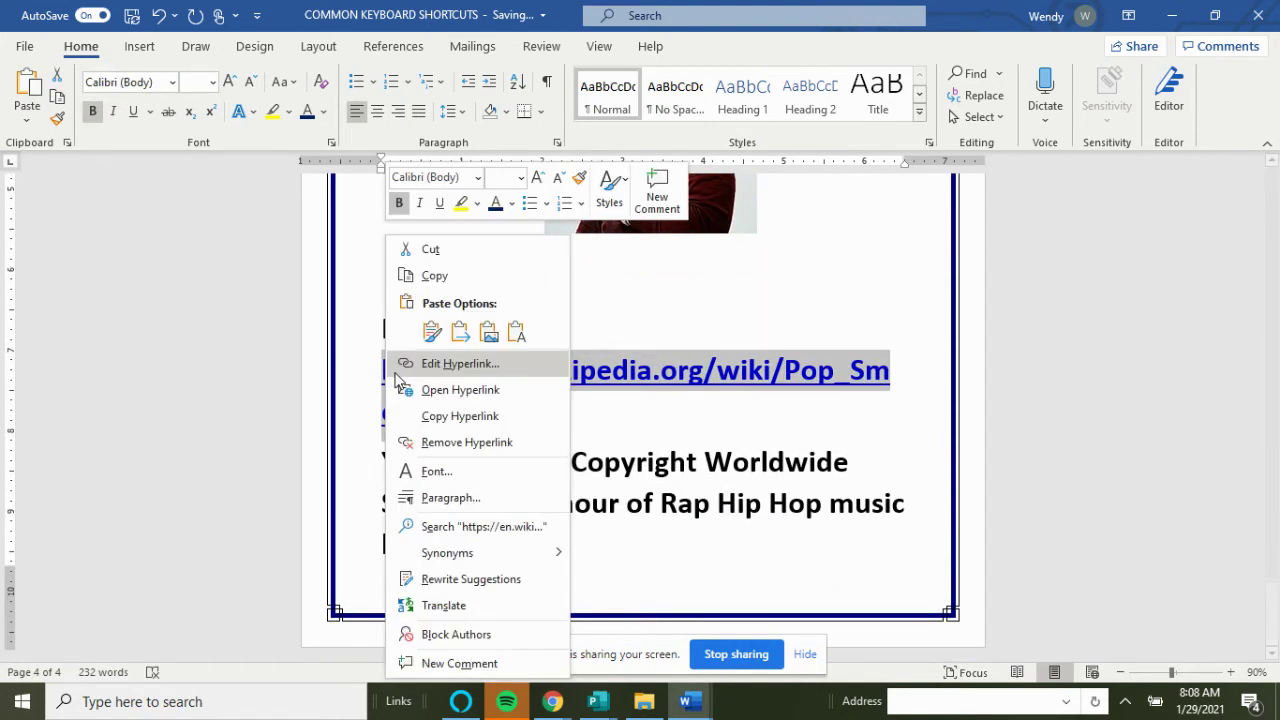
click(445, 418)
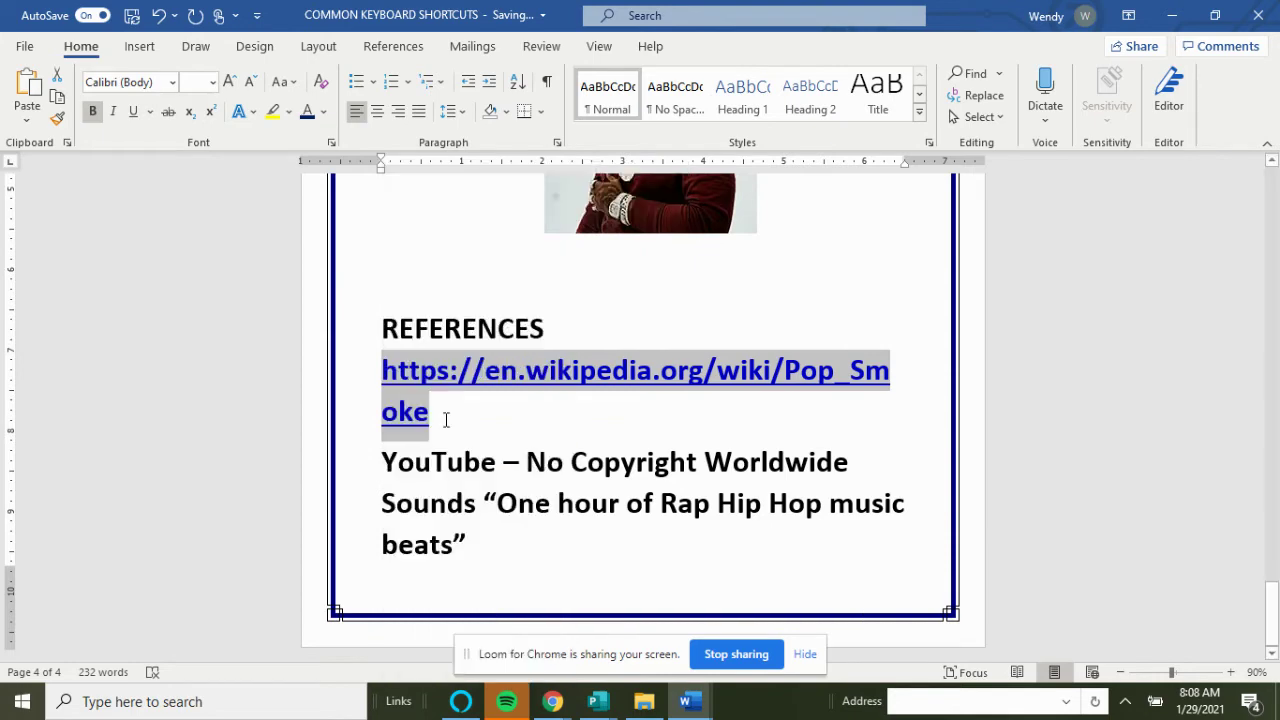
scroll(449, 420, up, 10)
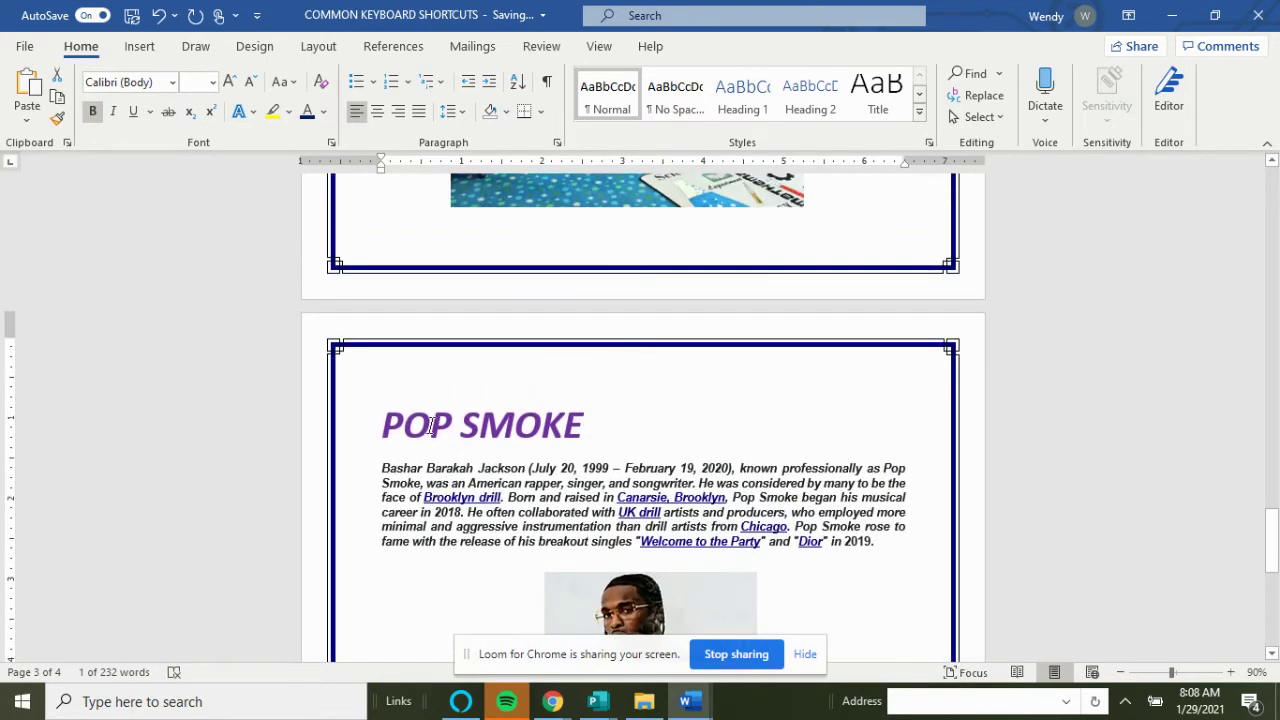
drag(444, 425, 572, 433)
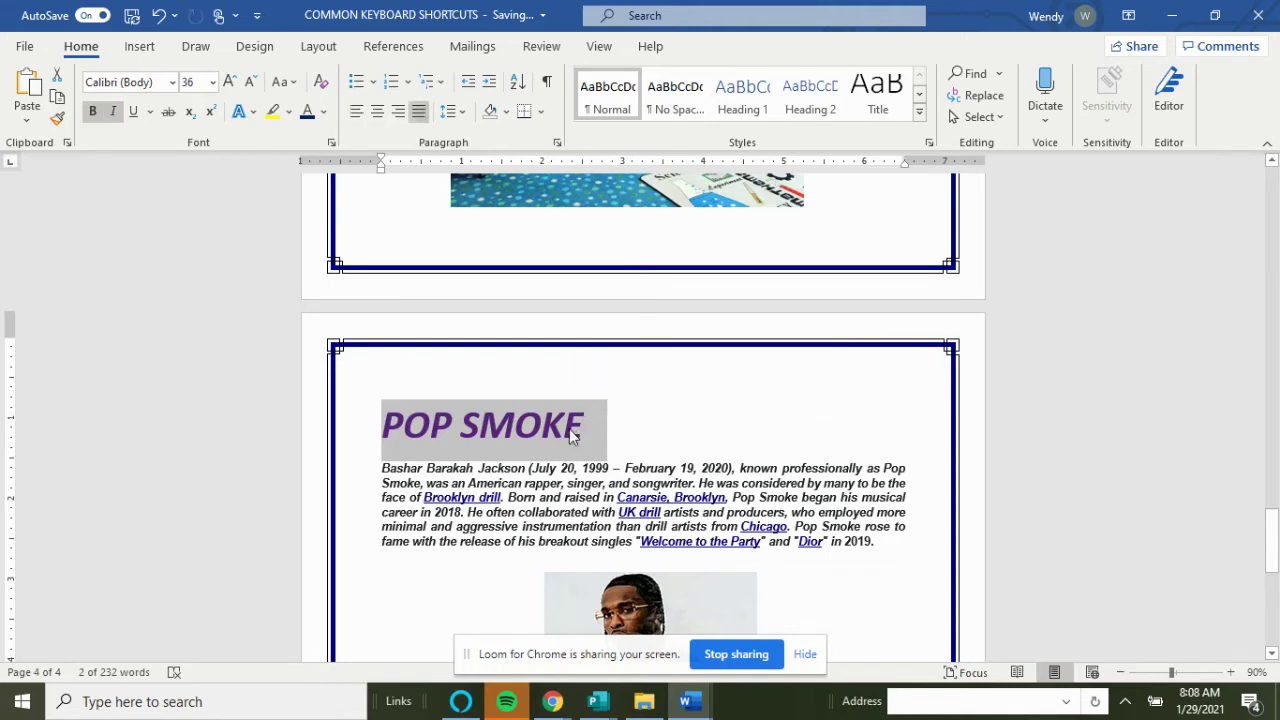
key(ctrl+k)
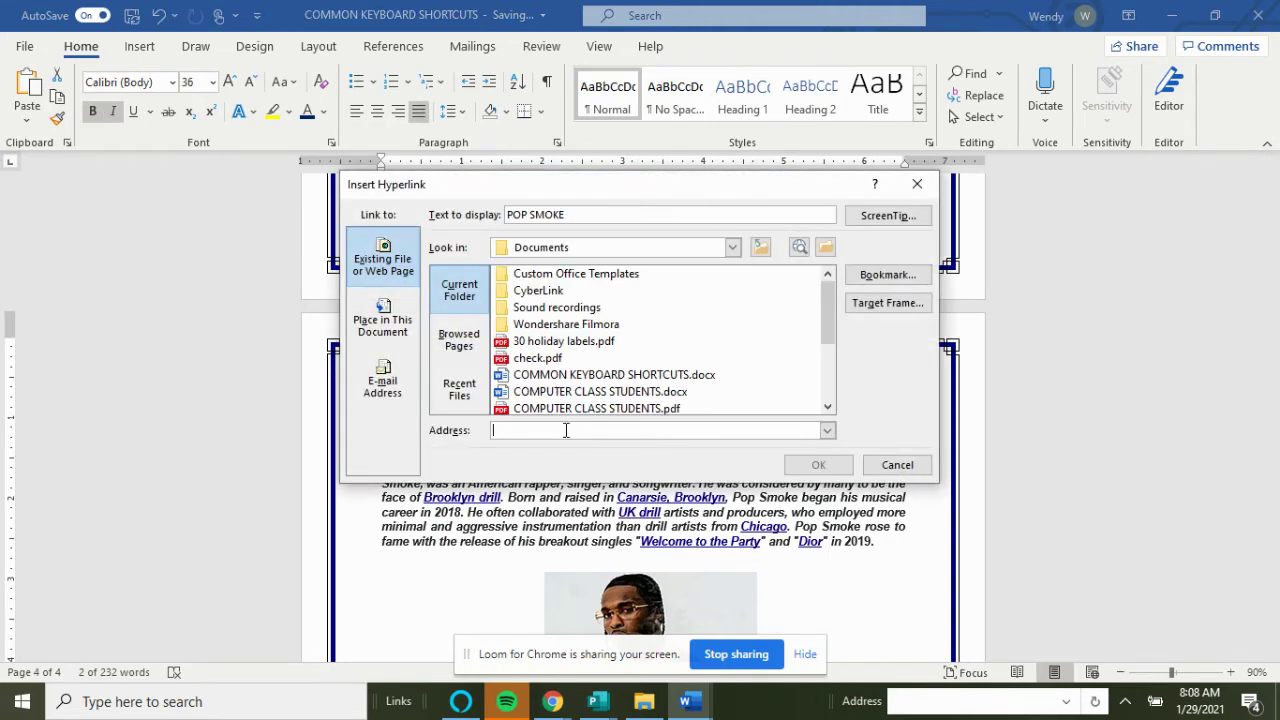
key(ctrl+v)
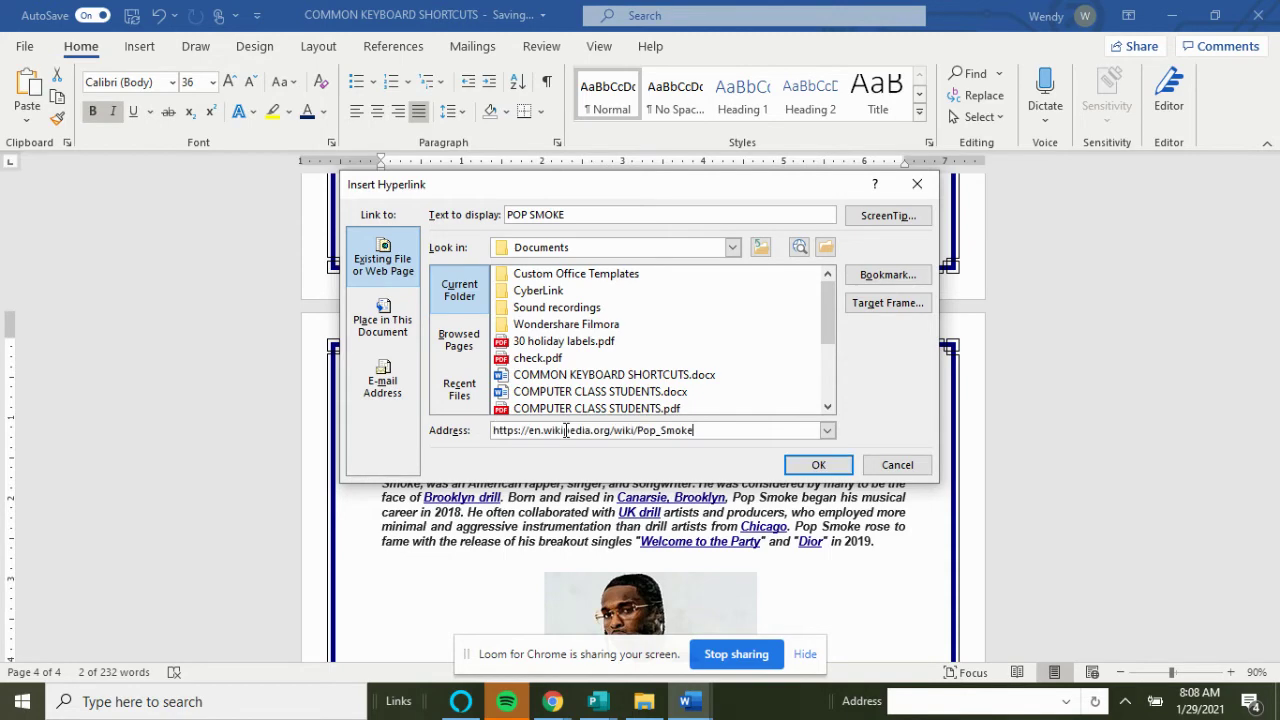
click(806, 466)
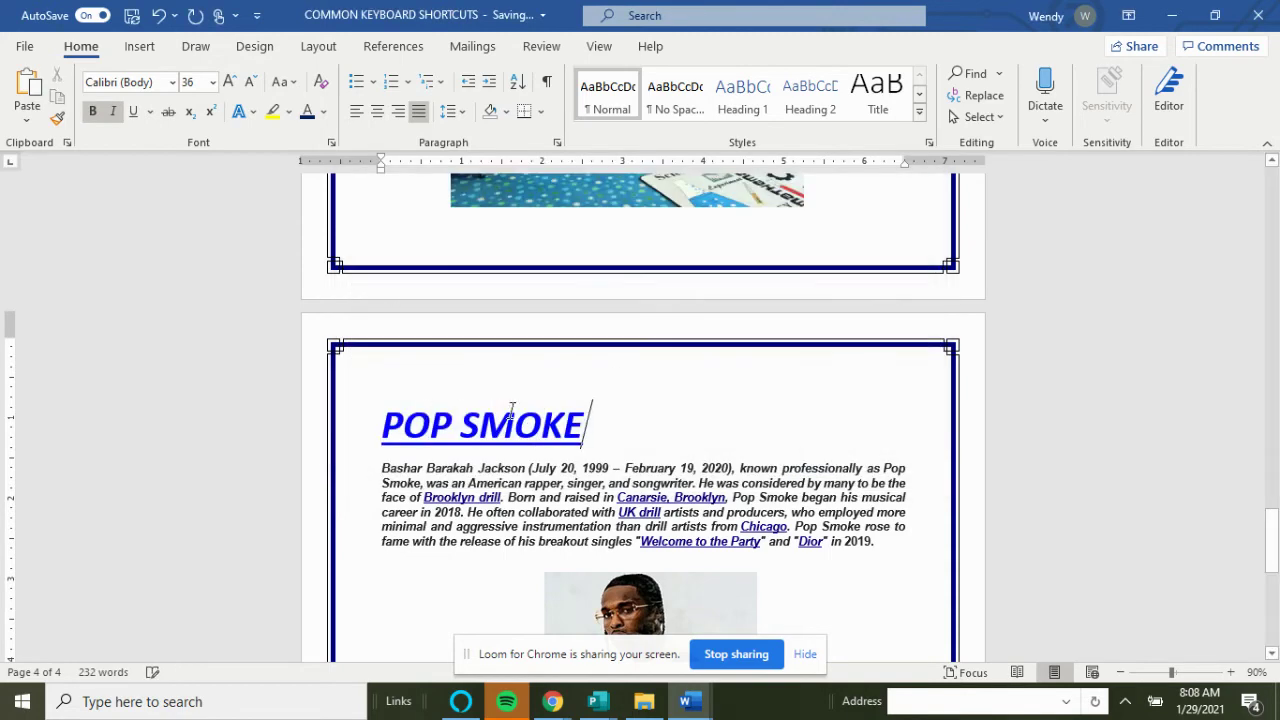
- Cycle the POP SMOKE heading through left, right and center alignment, return it to left alignment and indent it one level
scroll(600, 400, down, 2)
click(397, 322)
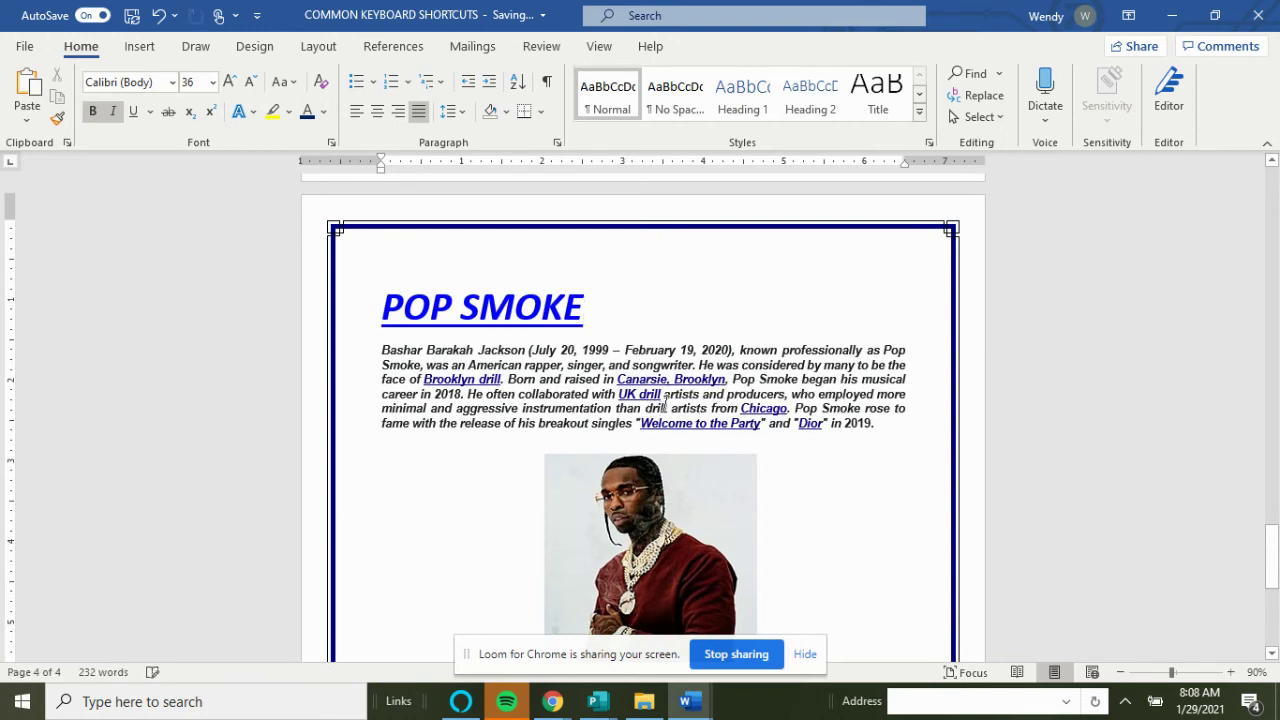
key(ctrl+l)
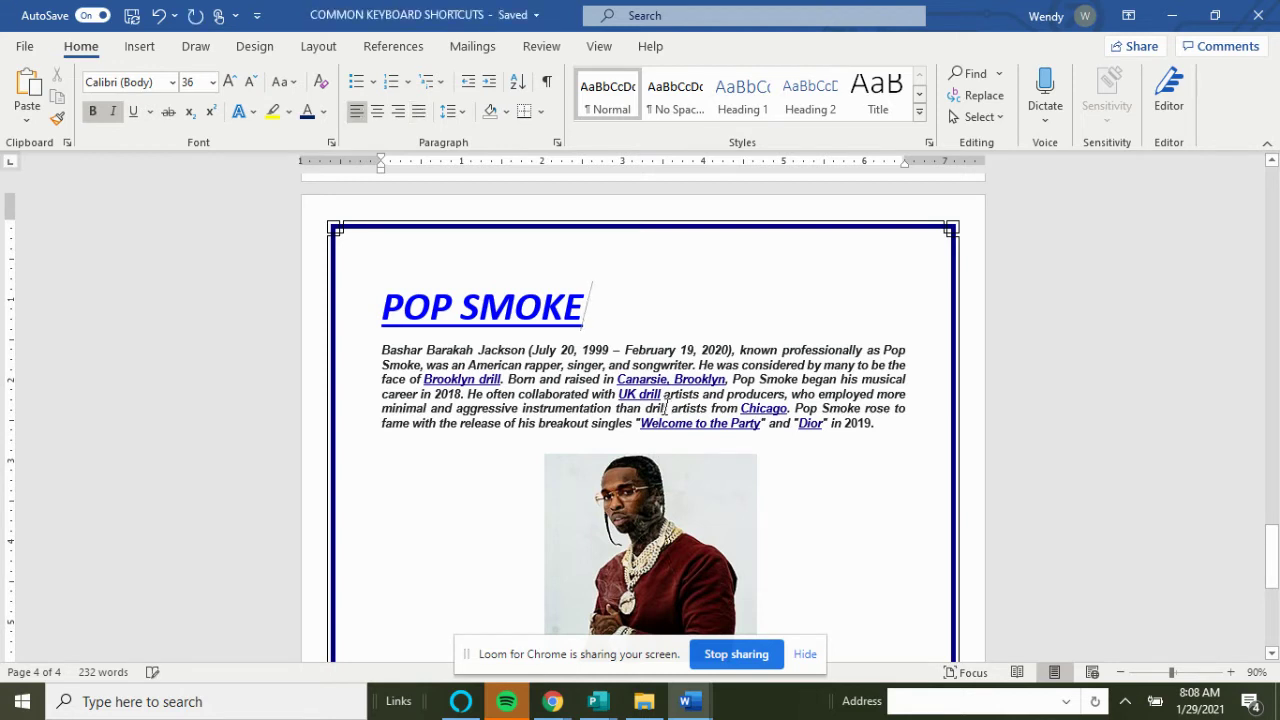
key(ctrl+r)
key(ctrl+e)
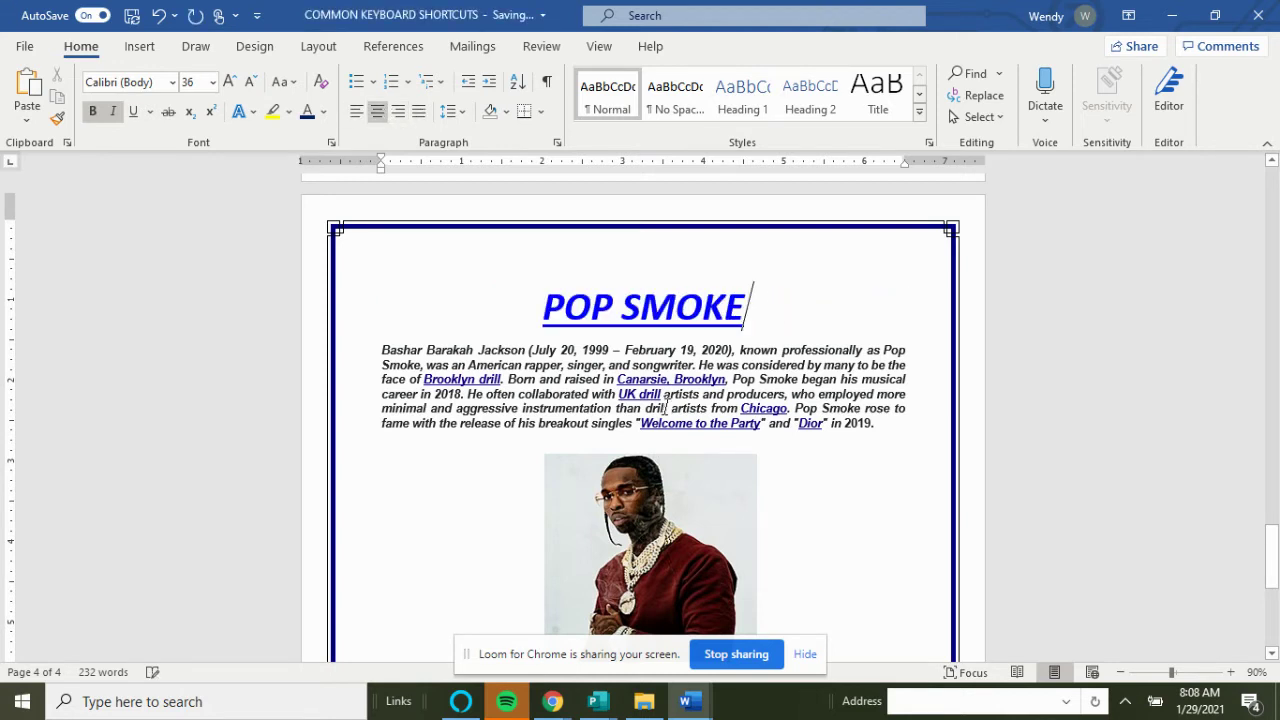
key(ctrl+l)
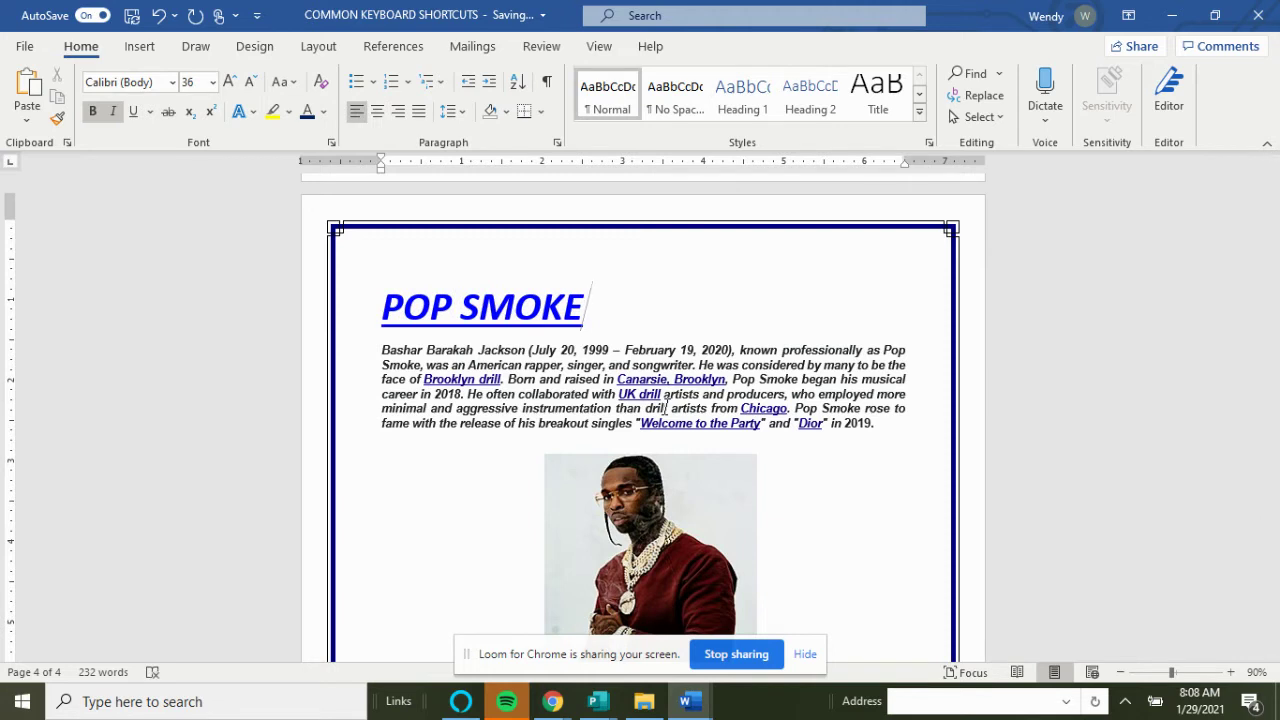
key(ctrl+m)
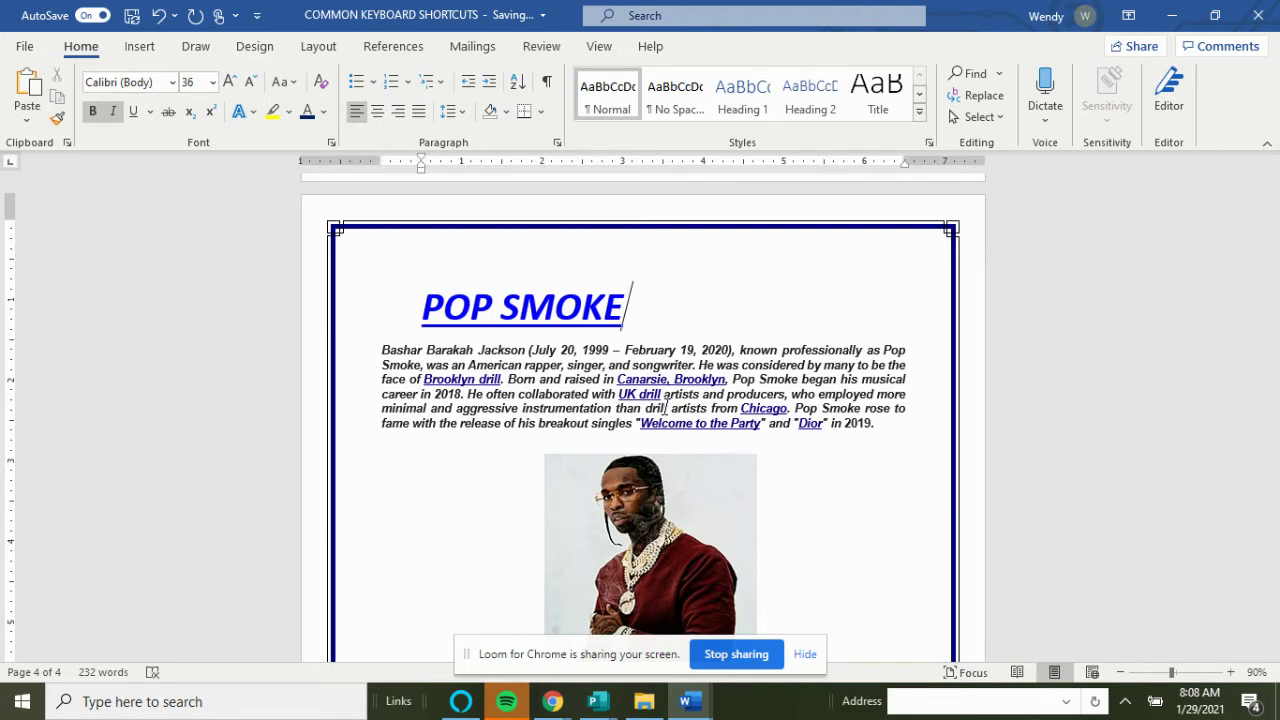
- Create a new blank document and minimize its window
key(ctrl+n)
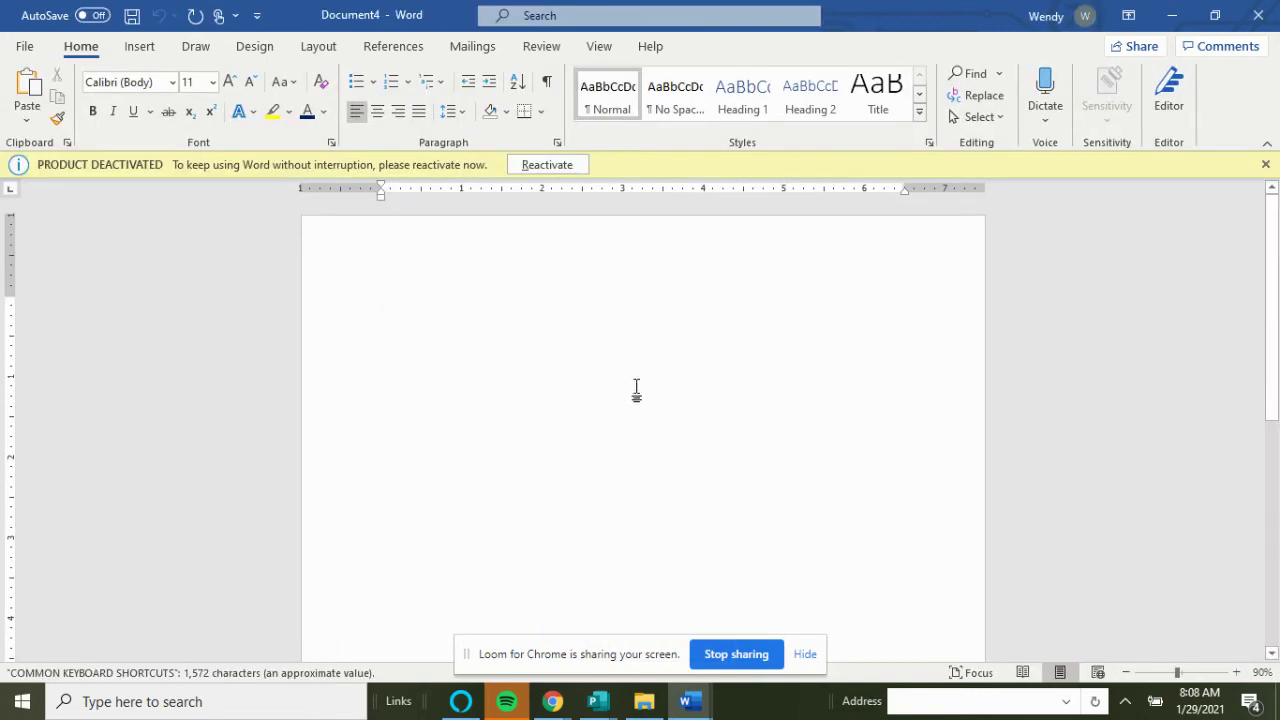
click(1172, 22)
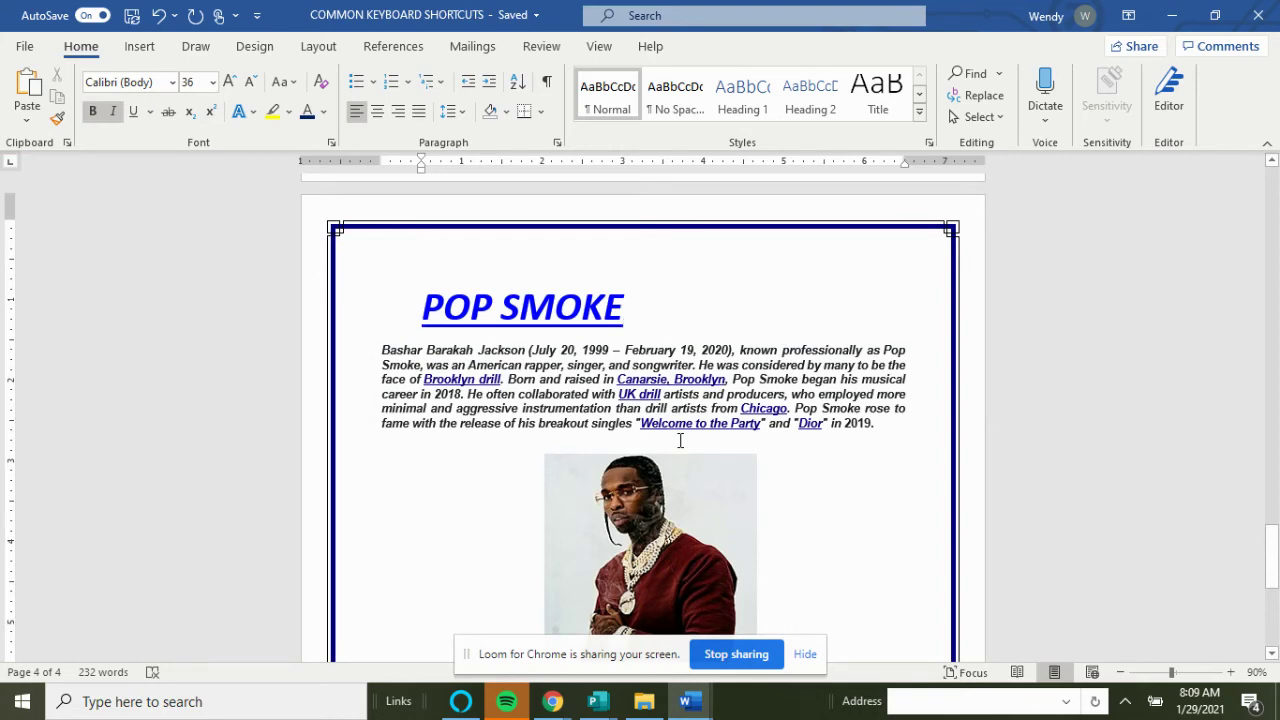
- Show the Open page with the recent documents, and close the COMMON KEYBOARD SHORTCUTS document
key(ctrl+o)
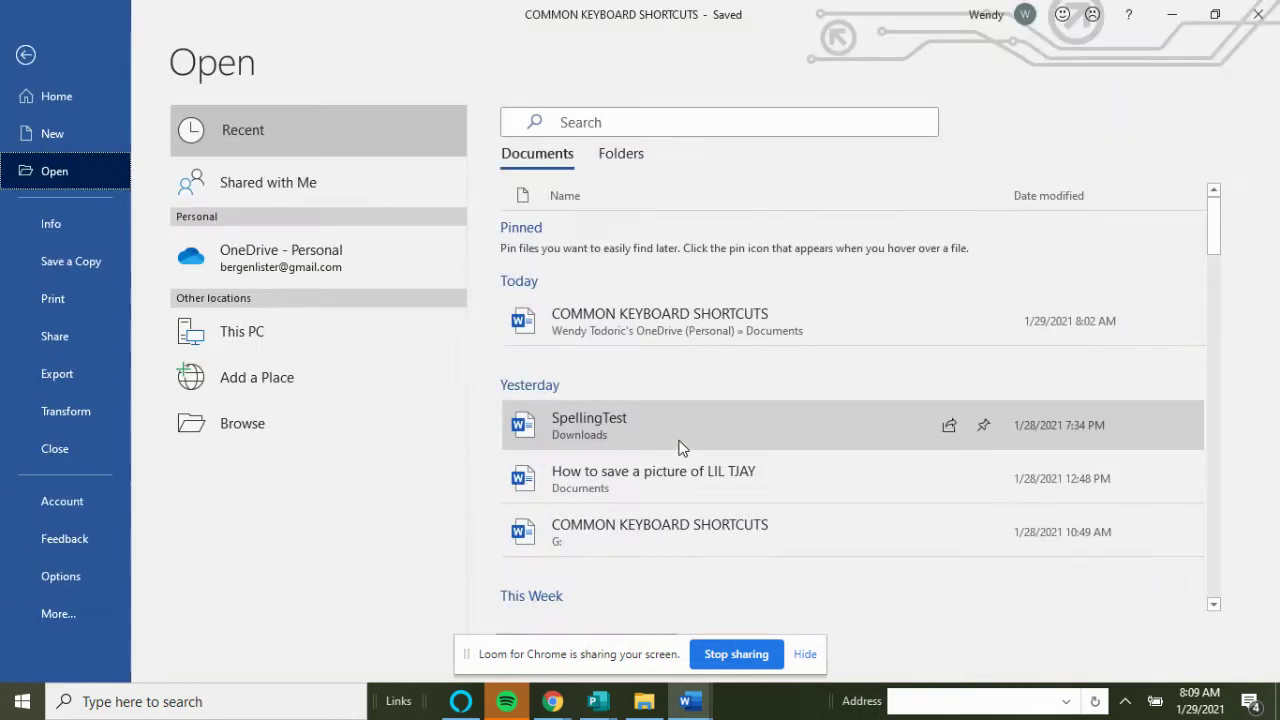
click(60, 453)
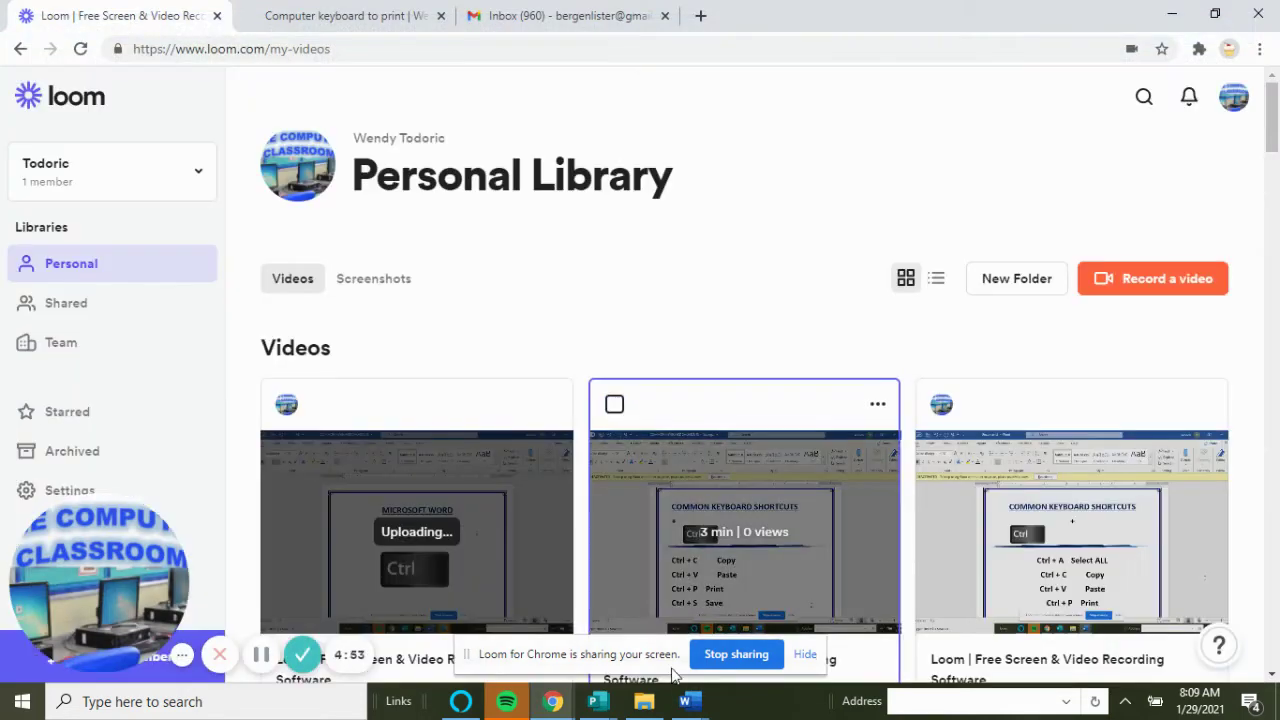
mouse_move(686, 701)
click(727, 646)
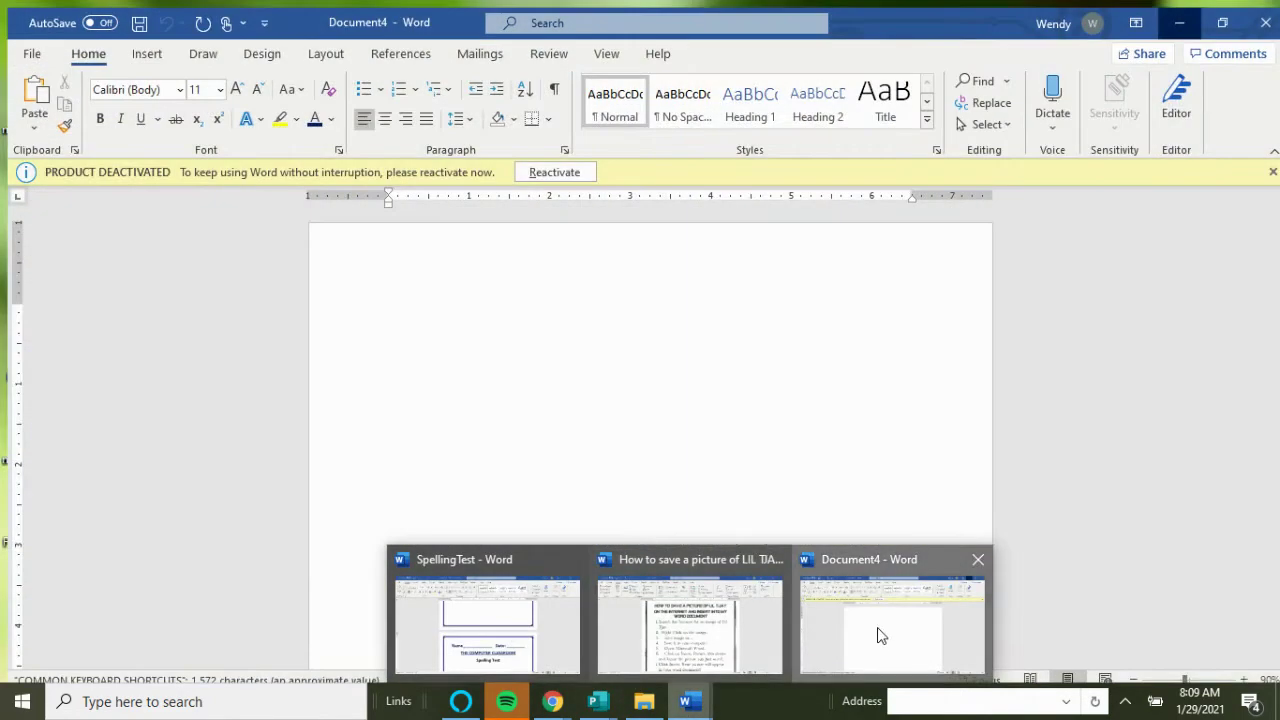
click(880, 636)
click(1172, 15)
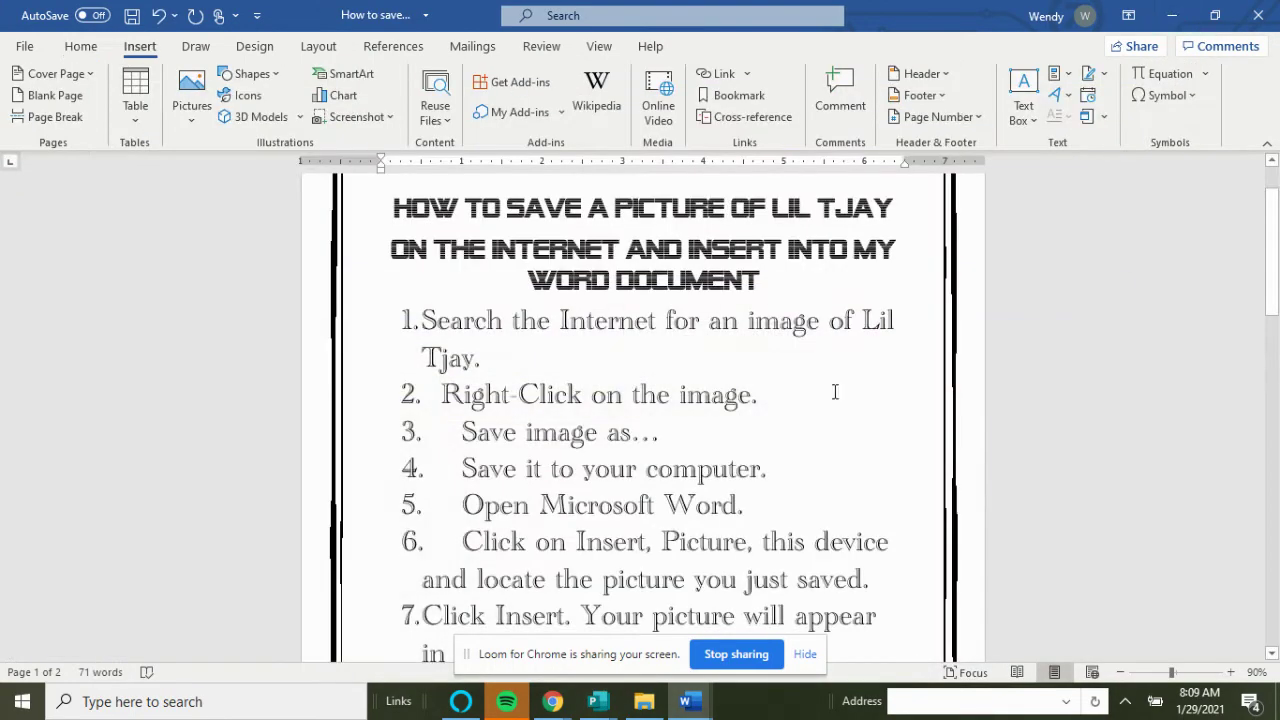
click(1172, 15)
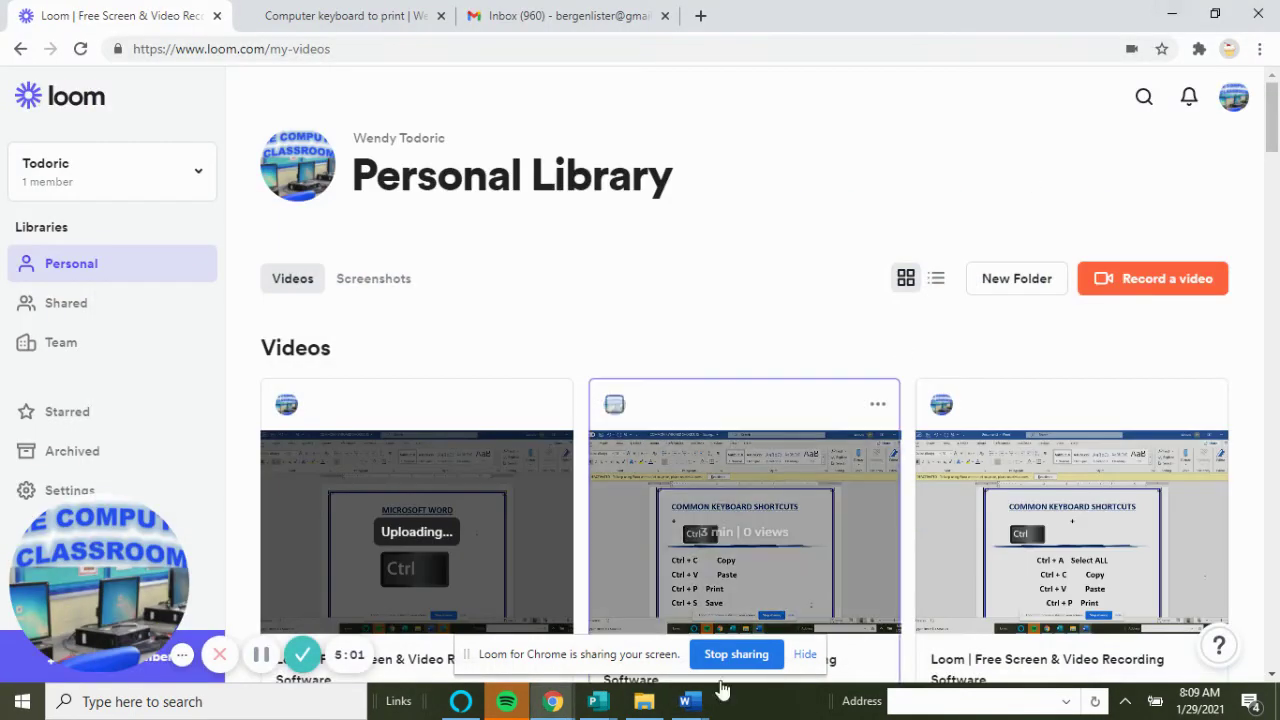
- Reopen the recent COMMON KEYBOARD SHORTCUTS document through the How to save a picture of LIL TJAY window and dismiss the reactivation notice
mouse_move(686, 701)
mouse_move(563, 655)
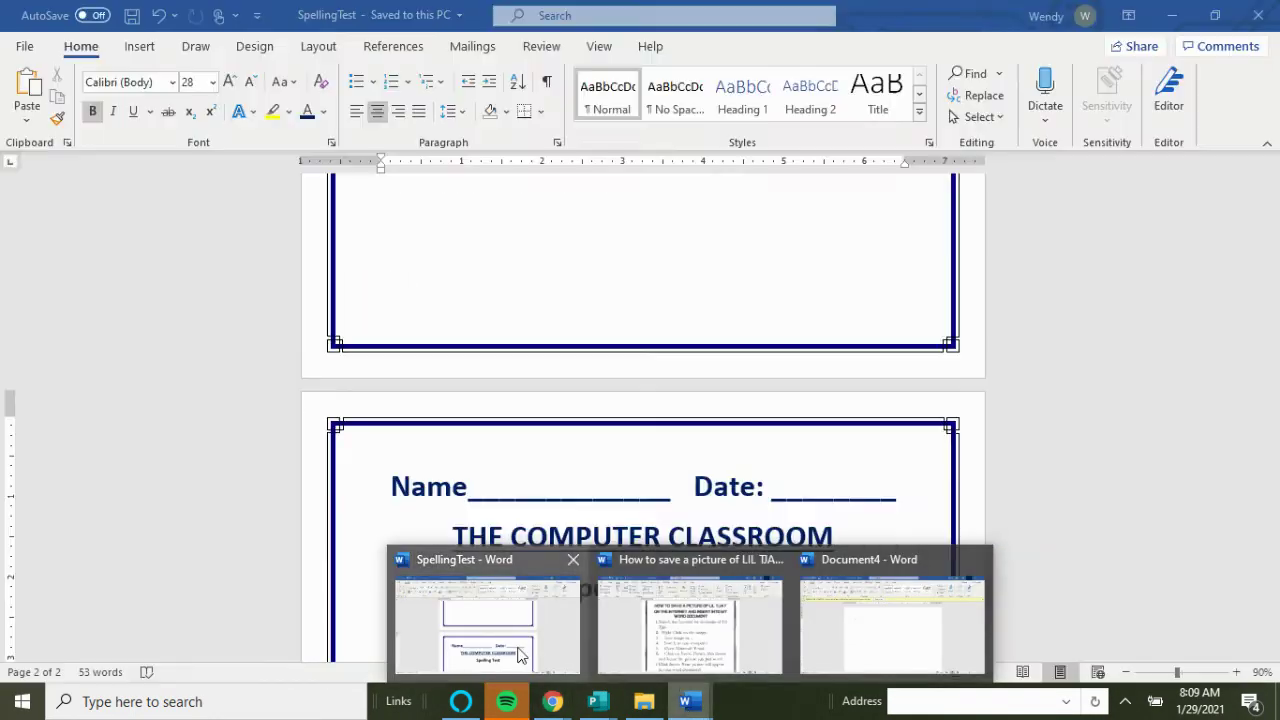
click(614, 634)
click(26, 47)
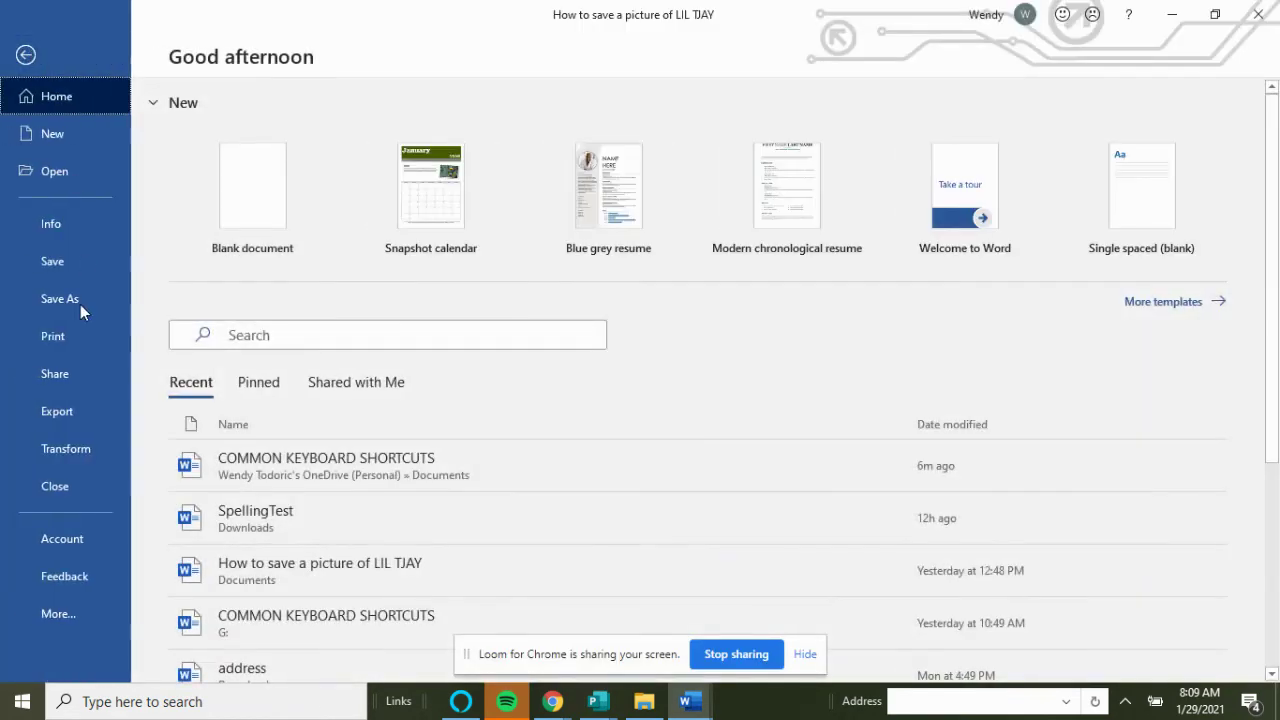
key(Escape)
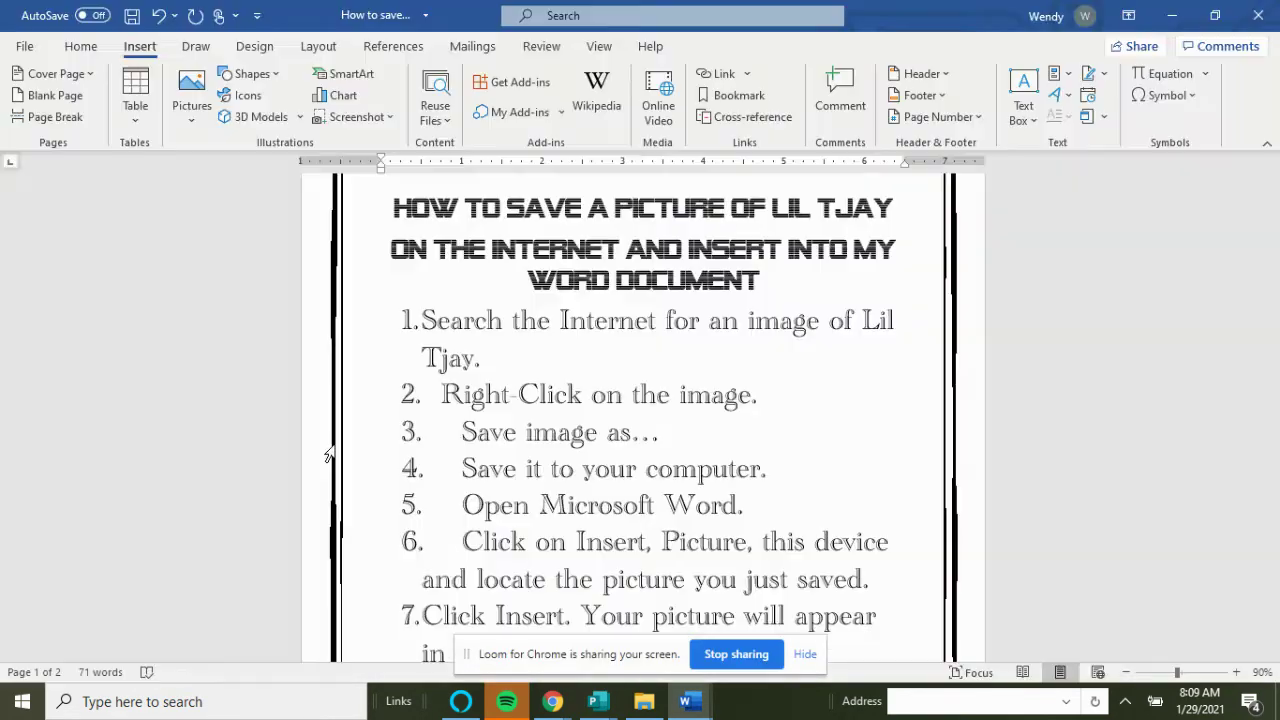
key(alt+Tab)
scroll(654, 443, down, 10)
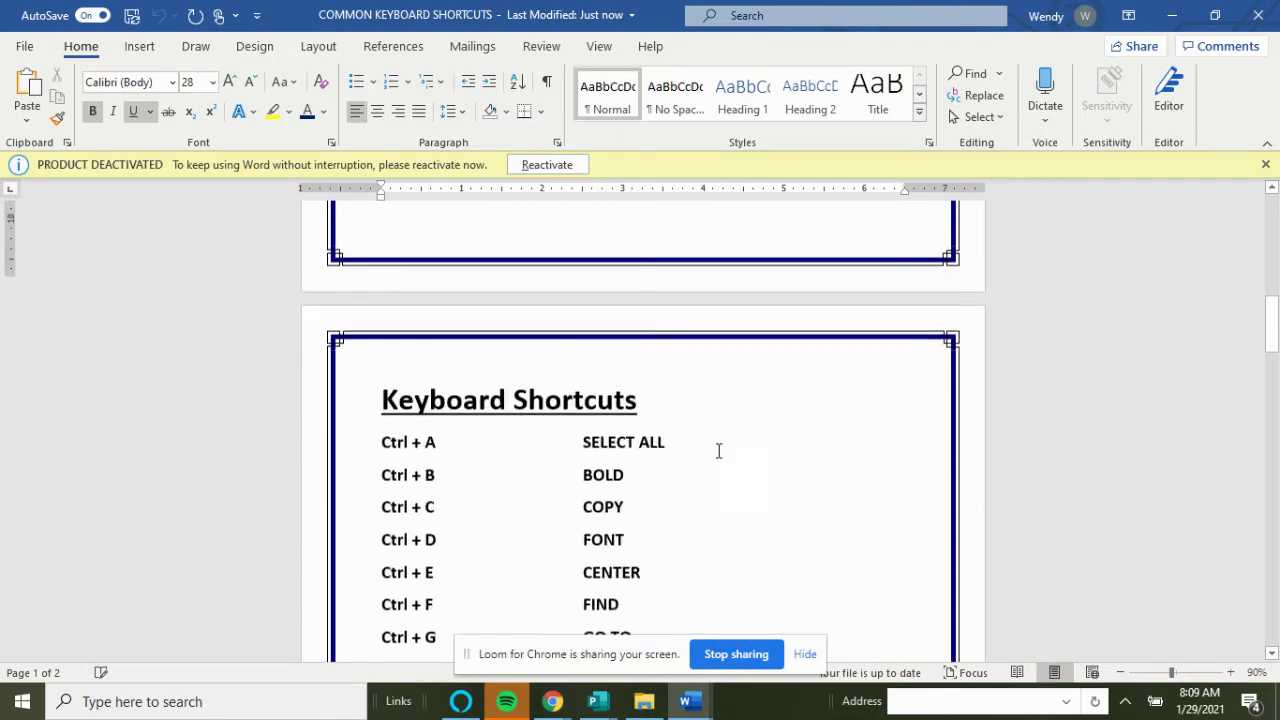
scroll(718, 452, down, 5)
click(1265, 164)
scroll(844, 462, down, 4)
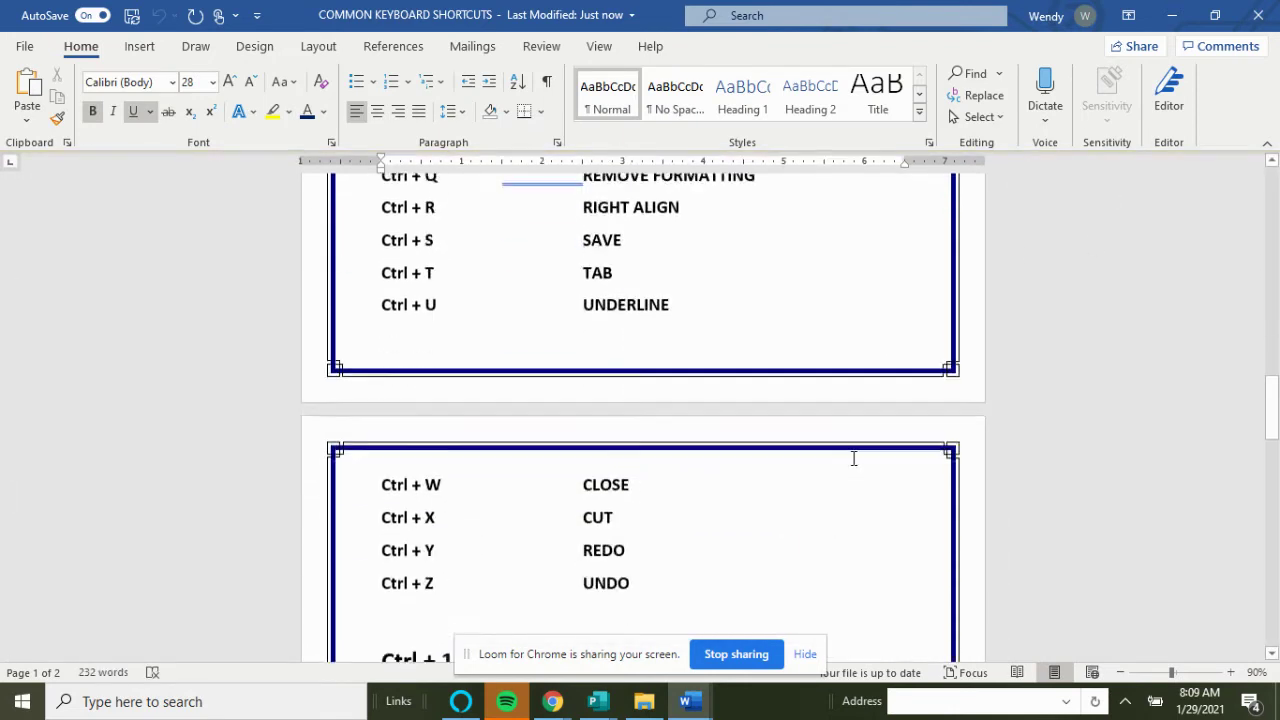
- Show the print preview of the Keyboard Shortcuts list and close the document
scroll(844, 462, up, 3)
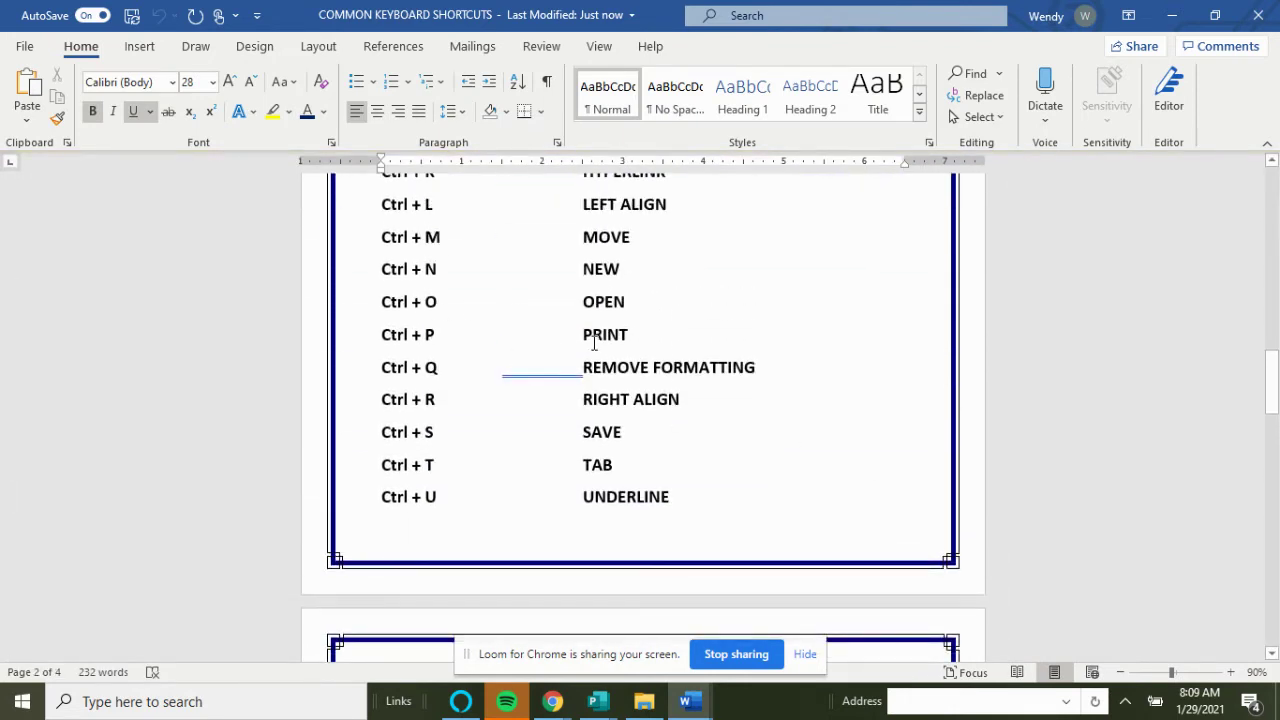
key(ctrl+p)
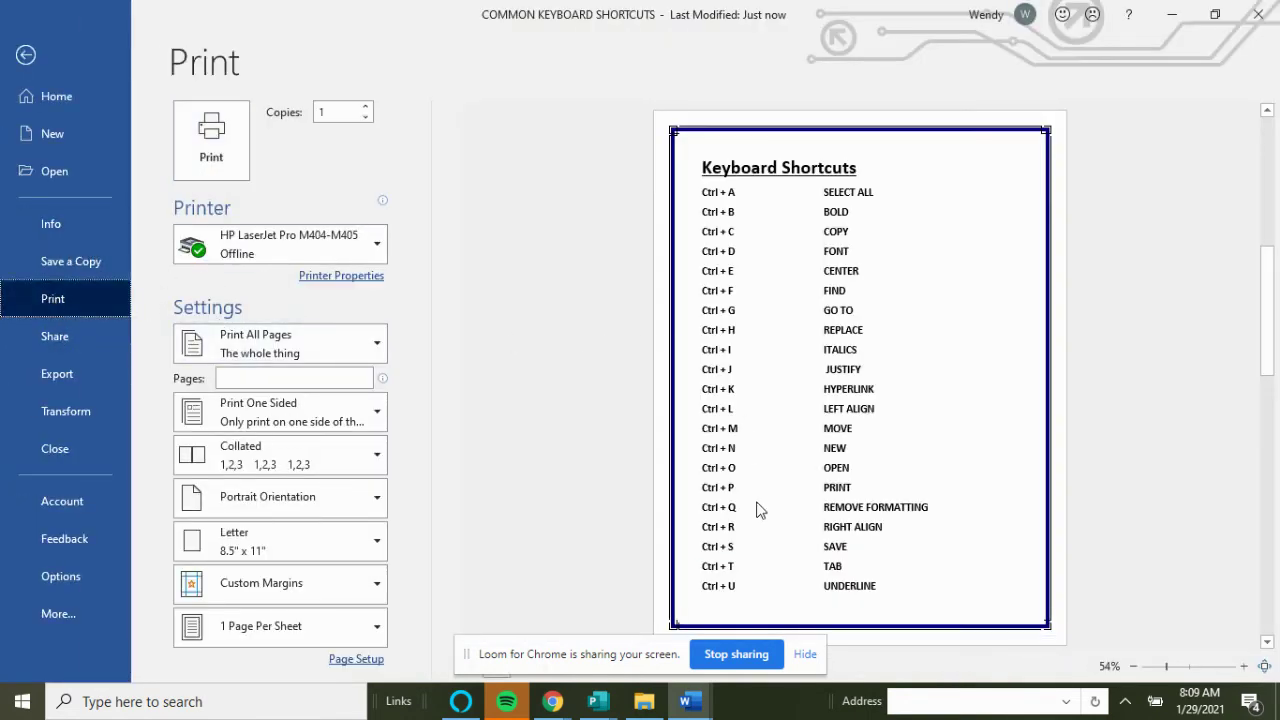
click(50, 449)
- Minimize the blank Document4 window and reopen COMMON KEYBOARD SHORTCUTS from the recent documents
scroll(637, 388, down, 2)
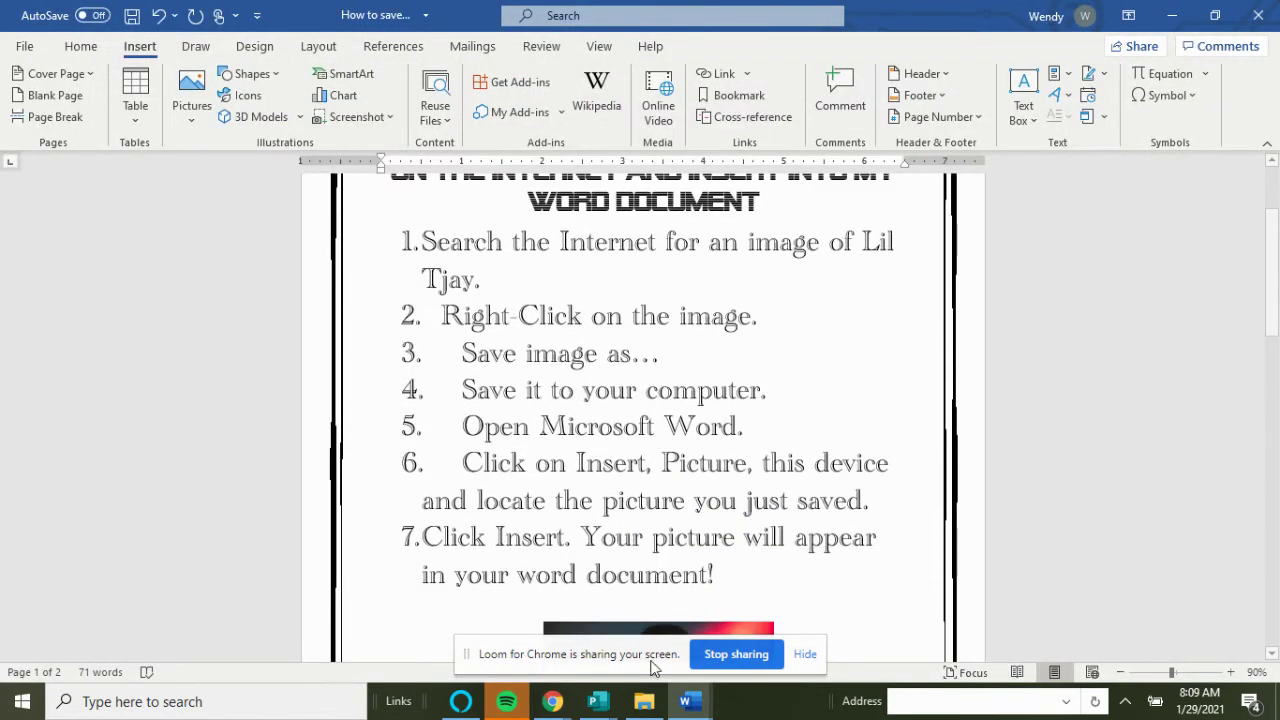
mouse_move(700, 712)
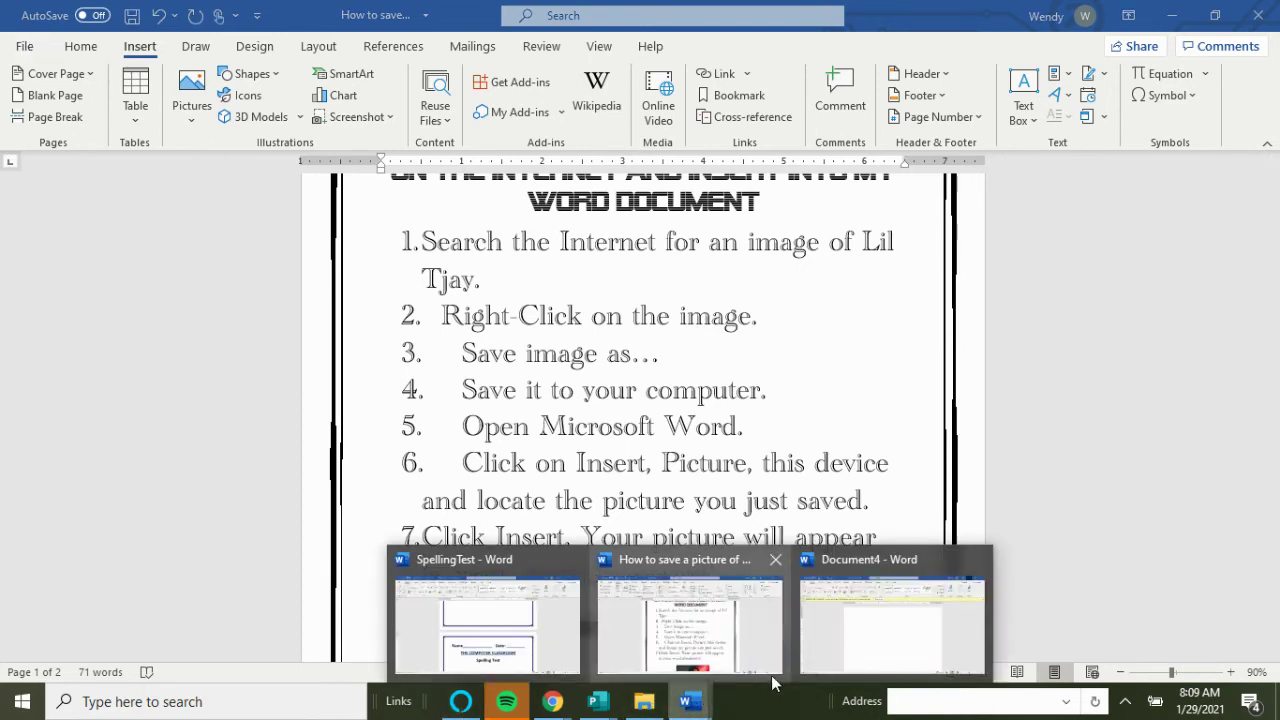
click(857, 640)
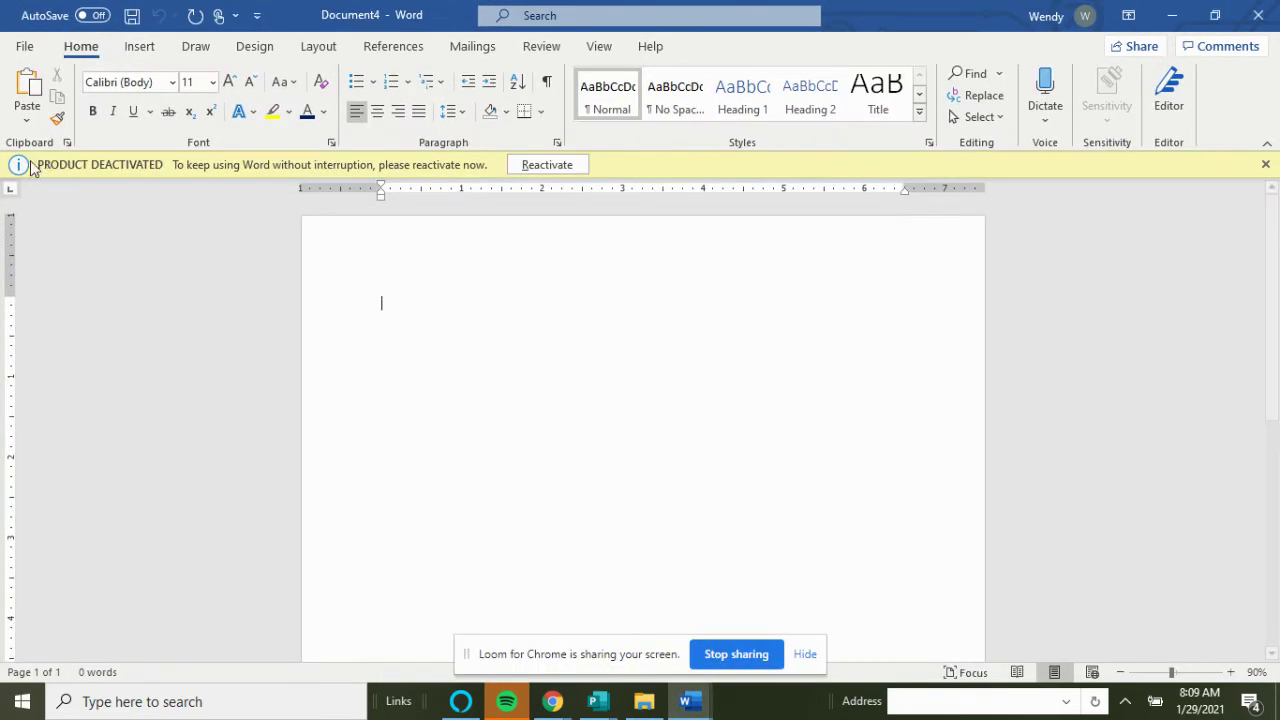
click(1170, 18)
click(30, 50)
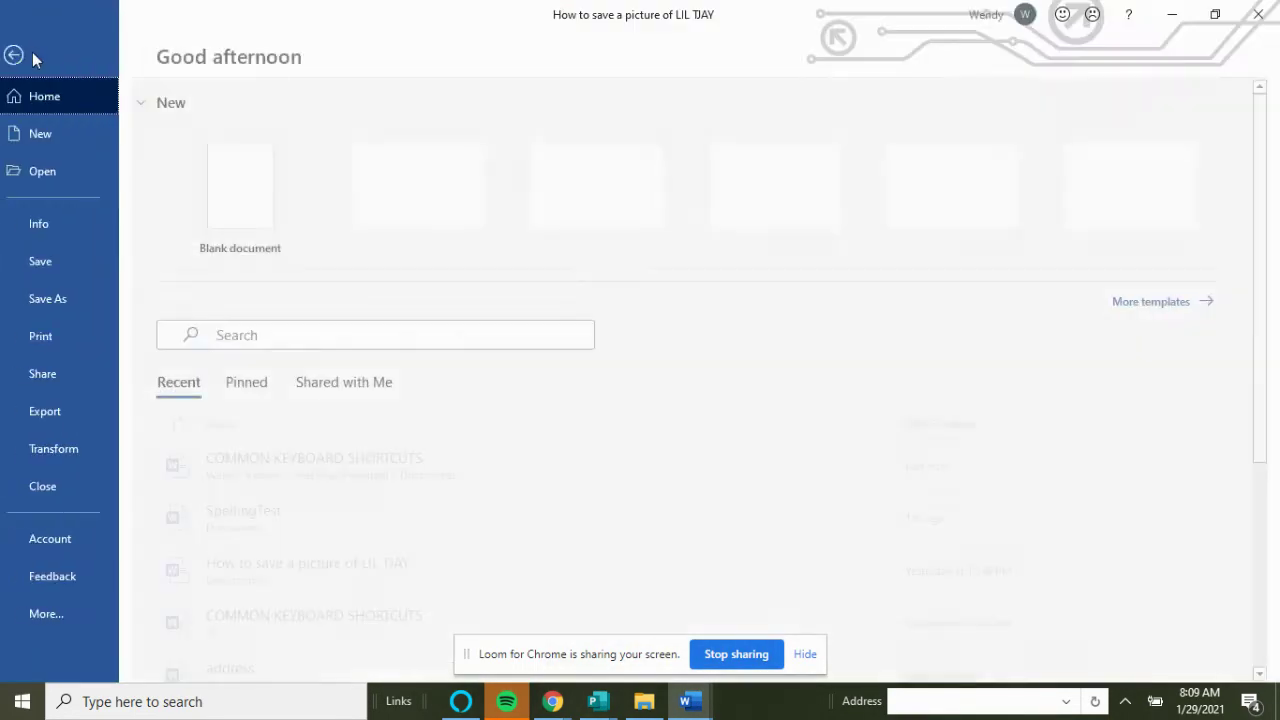
key(Escape)
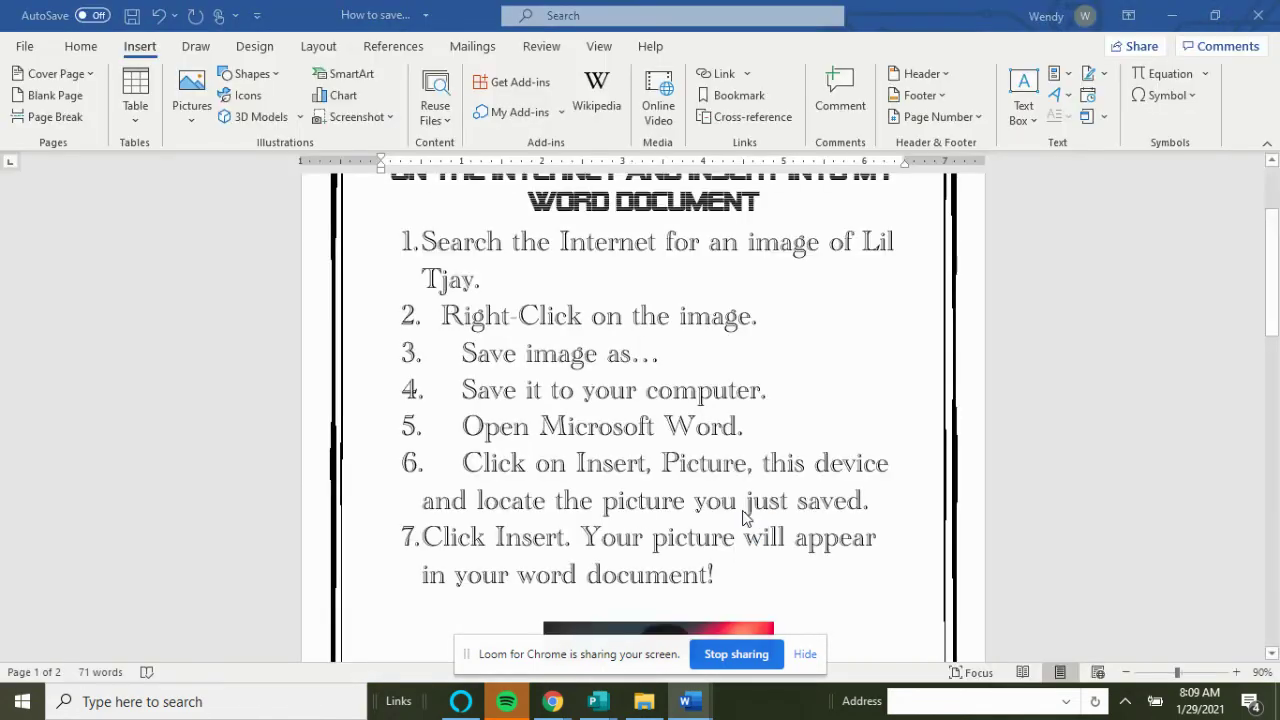
key(alt+Tab)
- Reset the justified paragraph below the POP SMOKE heading to left alignment and return to the list of shortcuts
scroll(751, 489, down, 15)
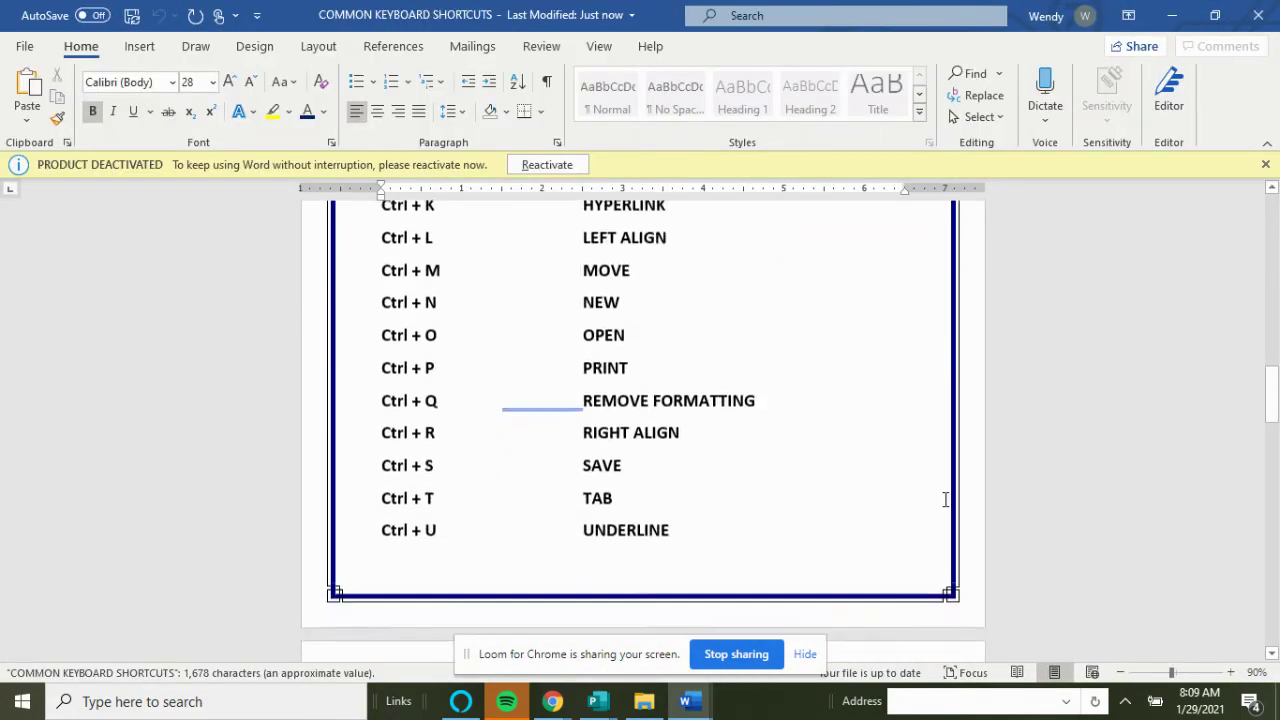
scroll(945, 499, down, 7)
scroll(680, 494, up, 4)
scroll(567, 447, up, 1)
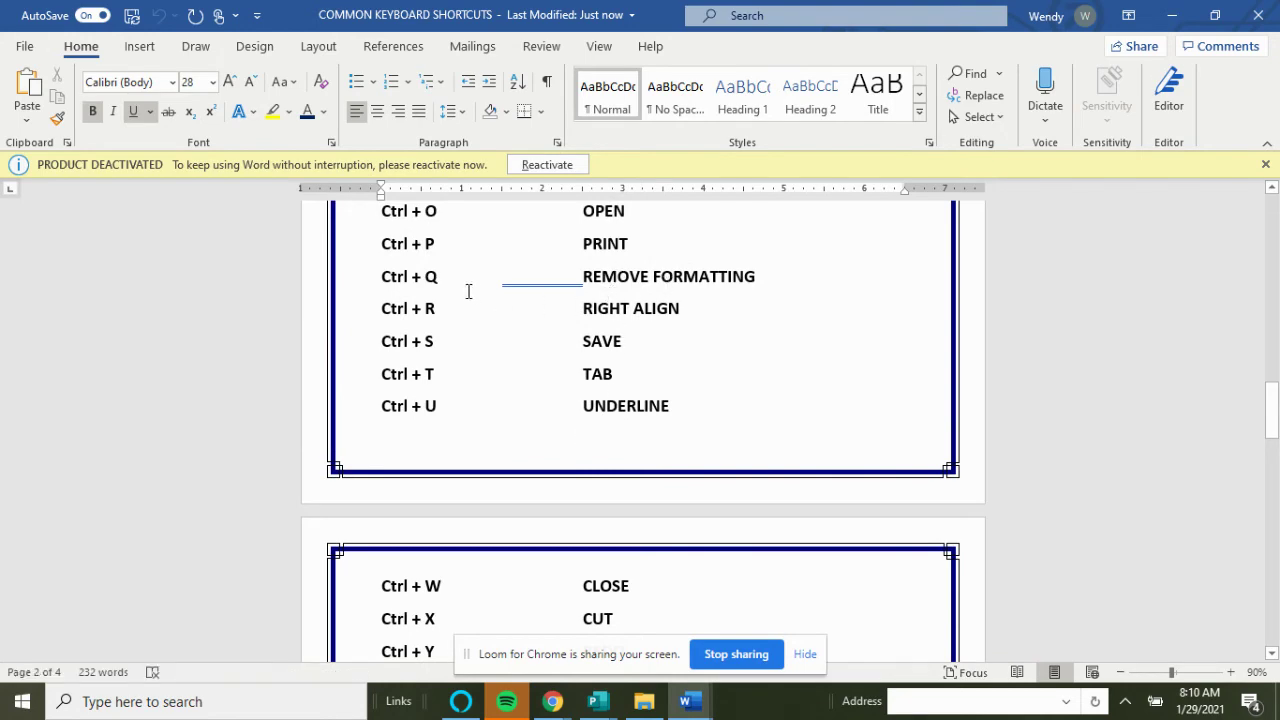
scroll(634, 585, down, 15)
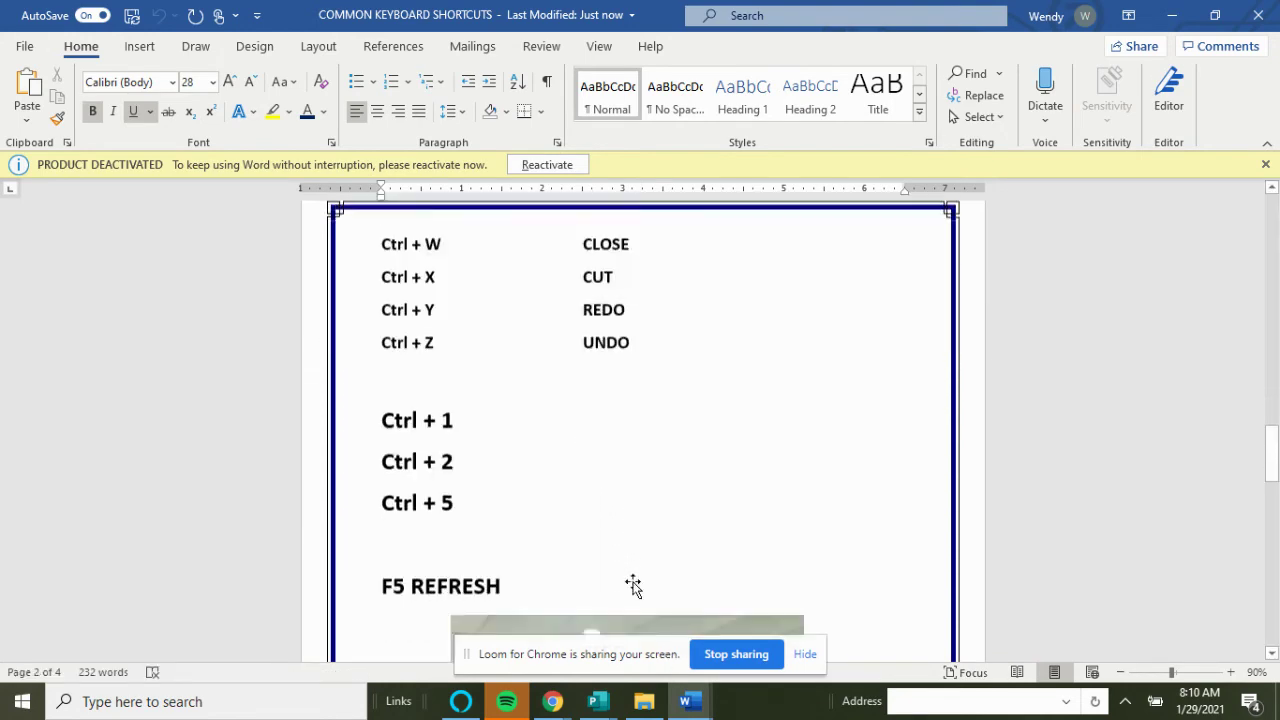
scroll(636, 582, down, 3)
click(600, 405)
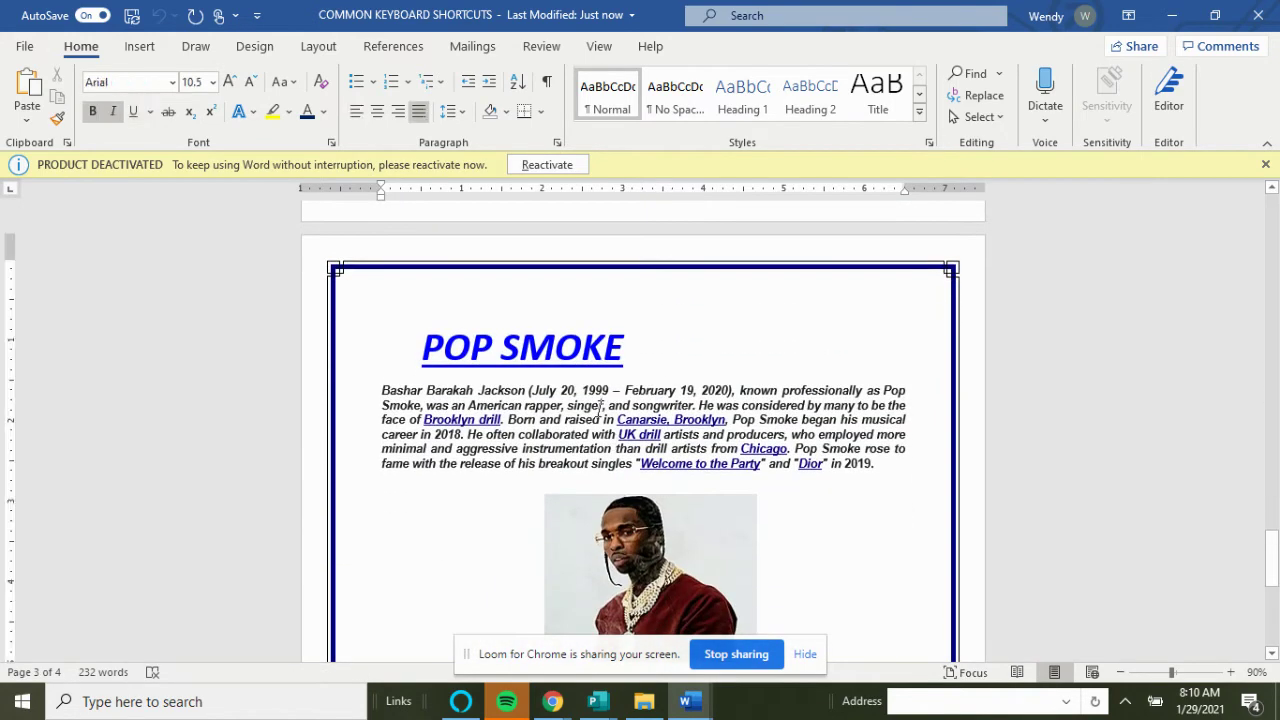
key(ctrl+l)
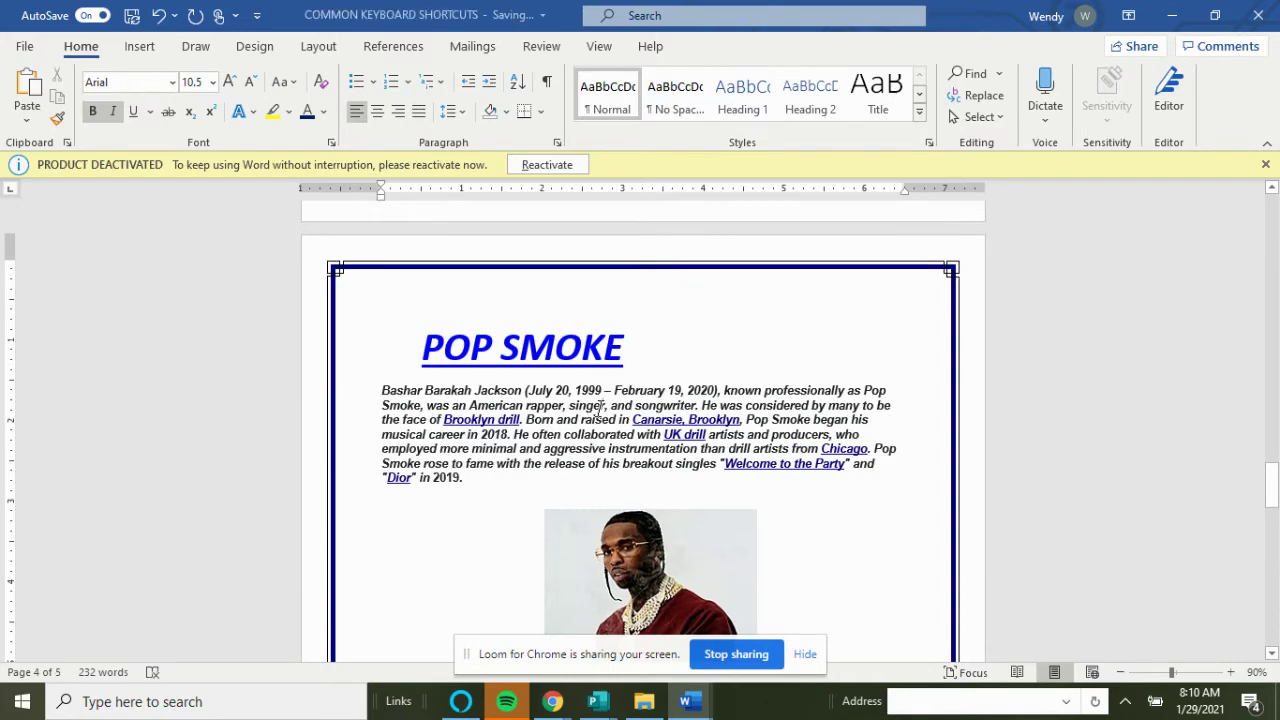
scroll(640, 380, up, 10)
scroll(772, 358, up, 5)
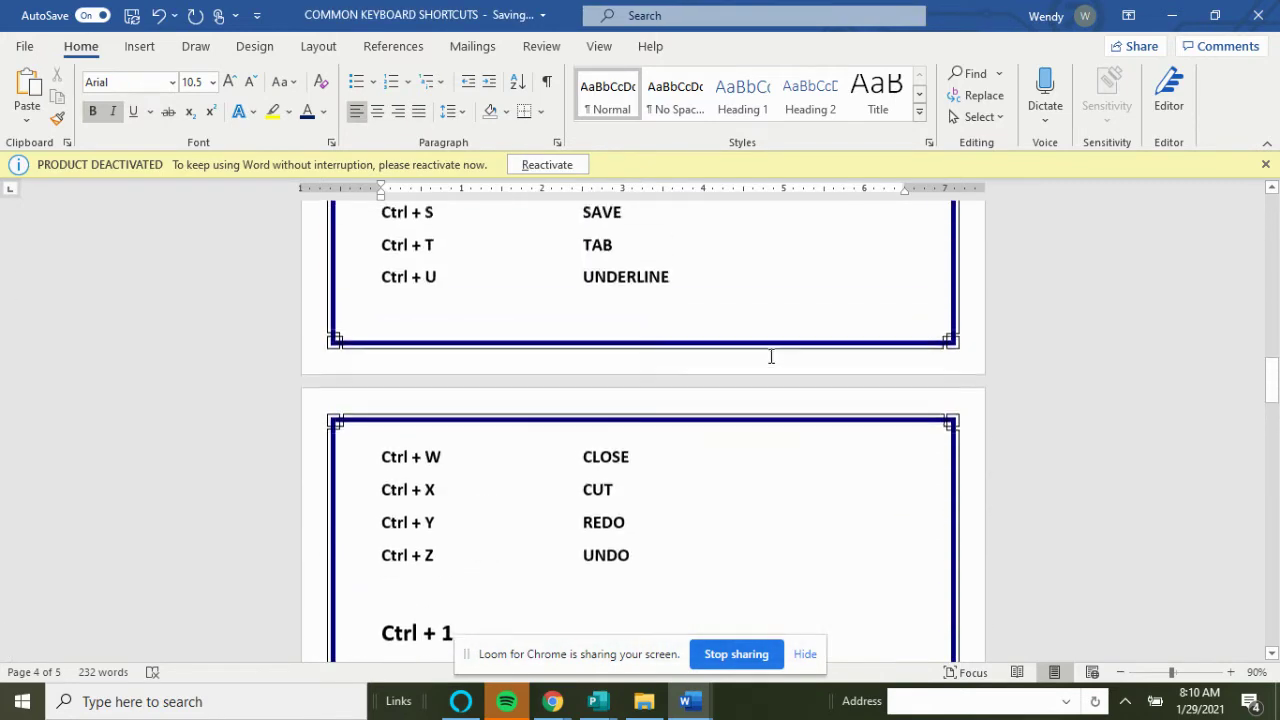
- Right-align the POP SMOKE heading and dismiss the product reactivation notice
scroll(774, 362, down, 10)
scroll(633, 420, down, 1)
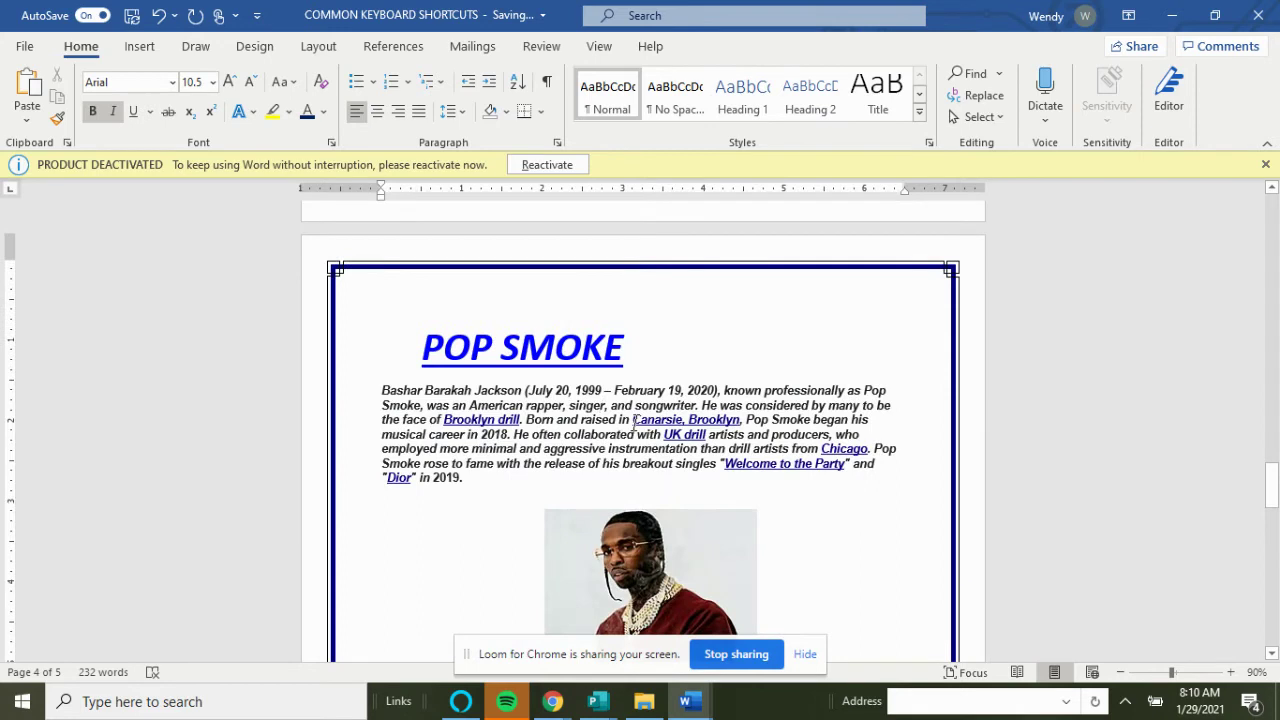
double_click(537, 352)
key(ctrl+r)
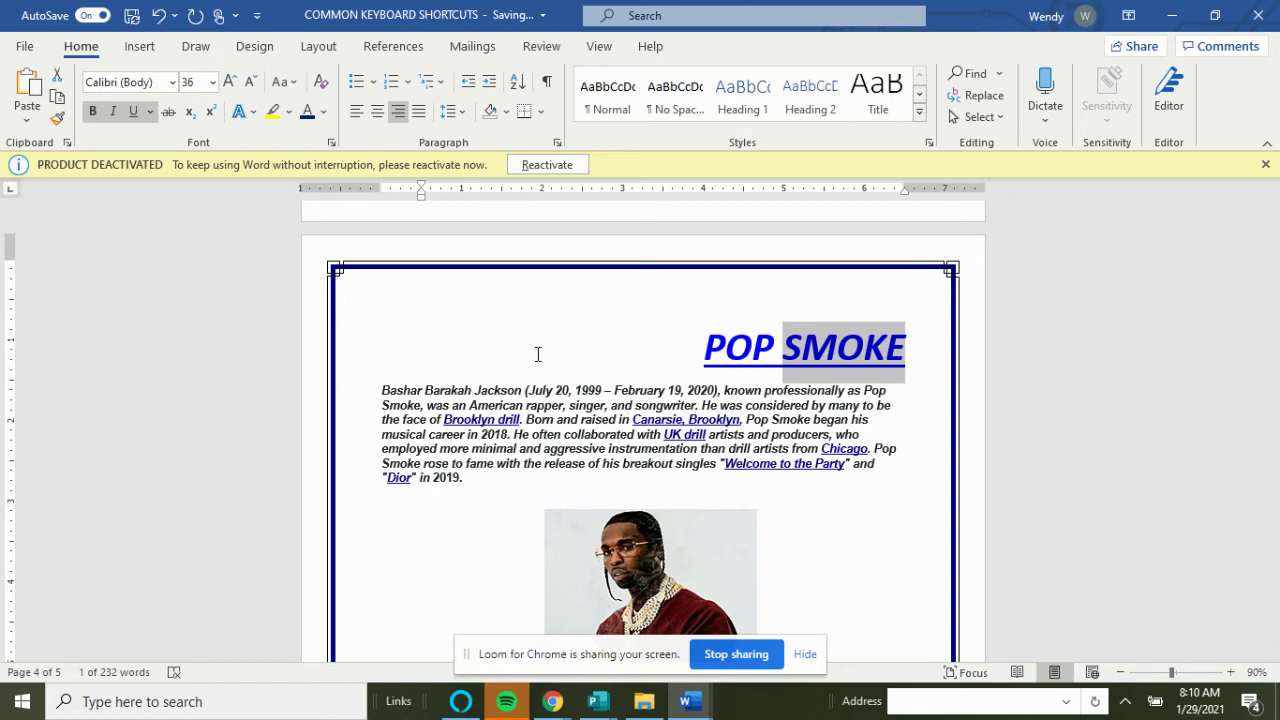
click(1266, 165)
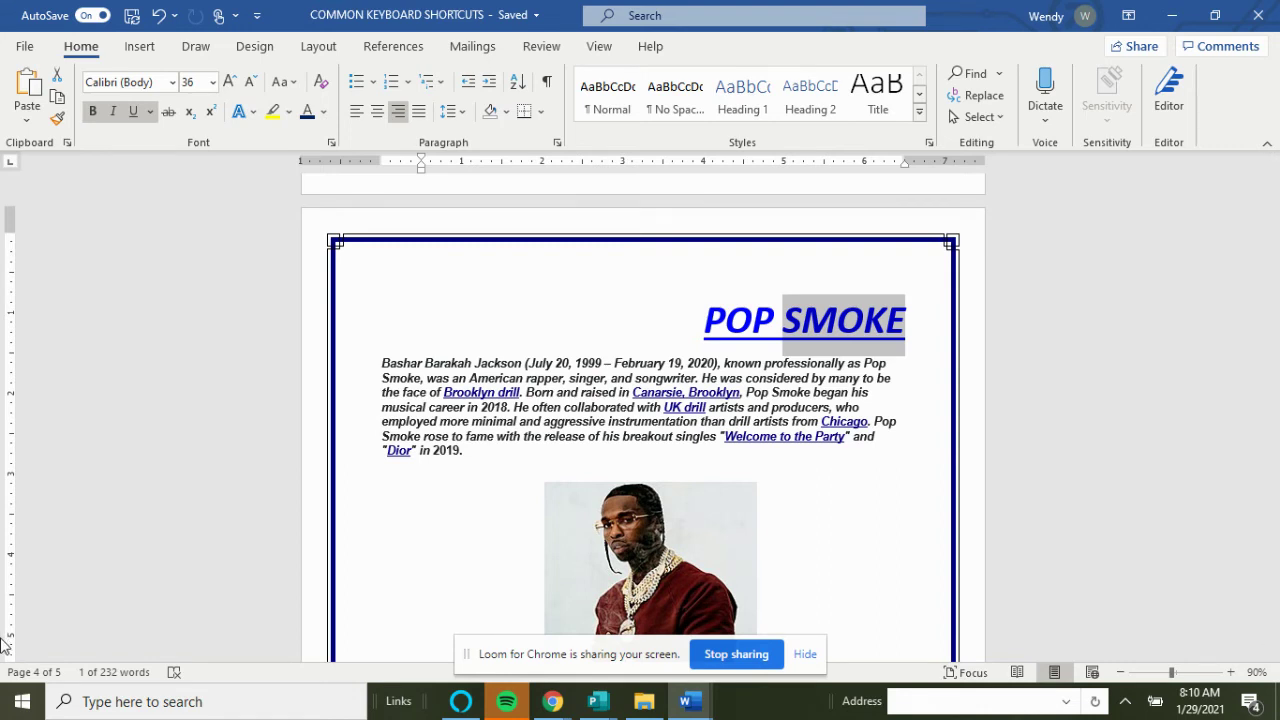
- Apply a hanging indent to the POP SMOKE heading and underline the whole paragraph below it
key(ctrl+t)
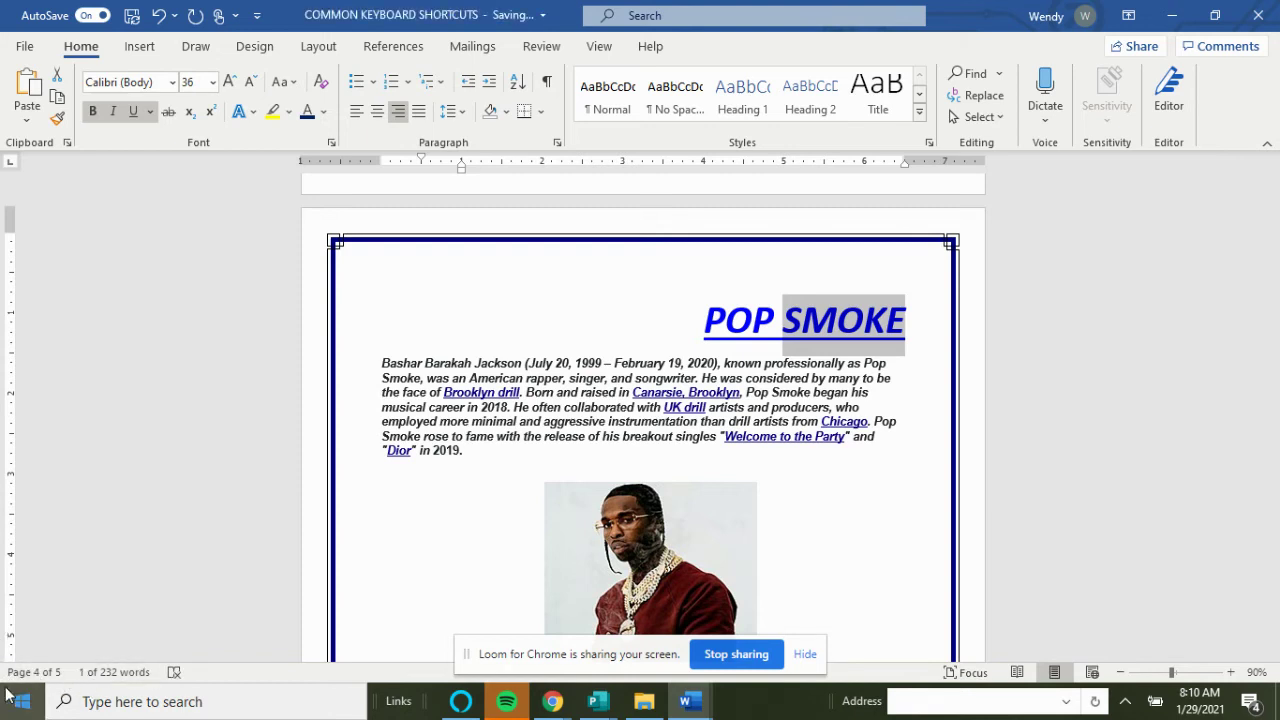
drag(466, 450, 382, 367)
key(ctrl+u)
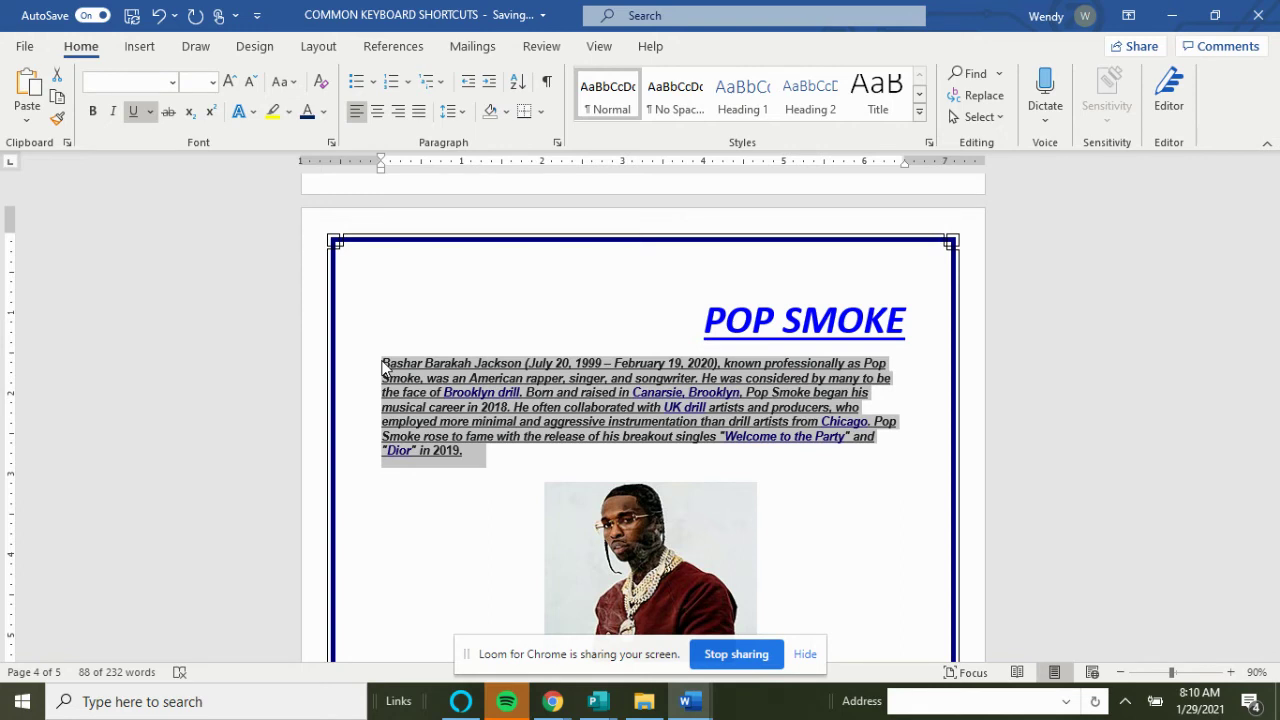
text(https://en.wikipedia.org/wiki/Pop_Smoke)
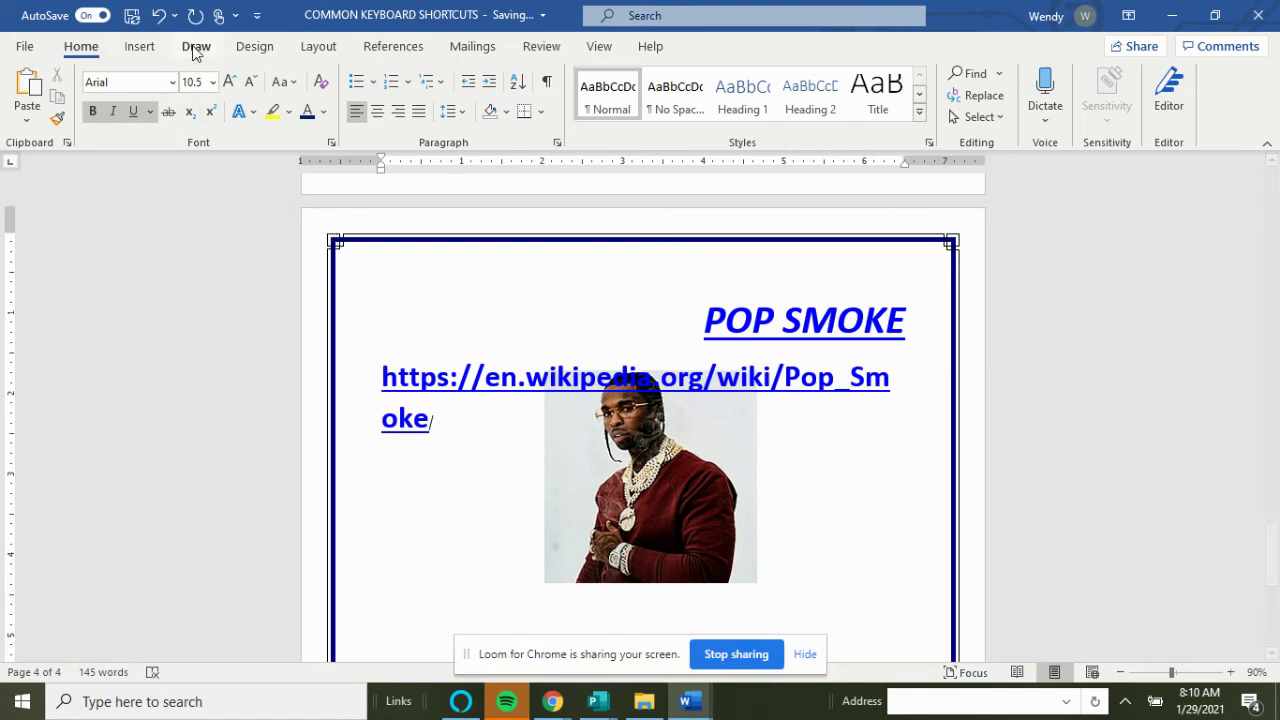
click(157, 16)
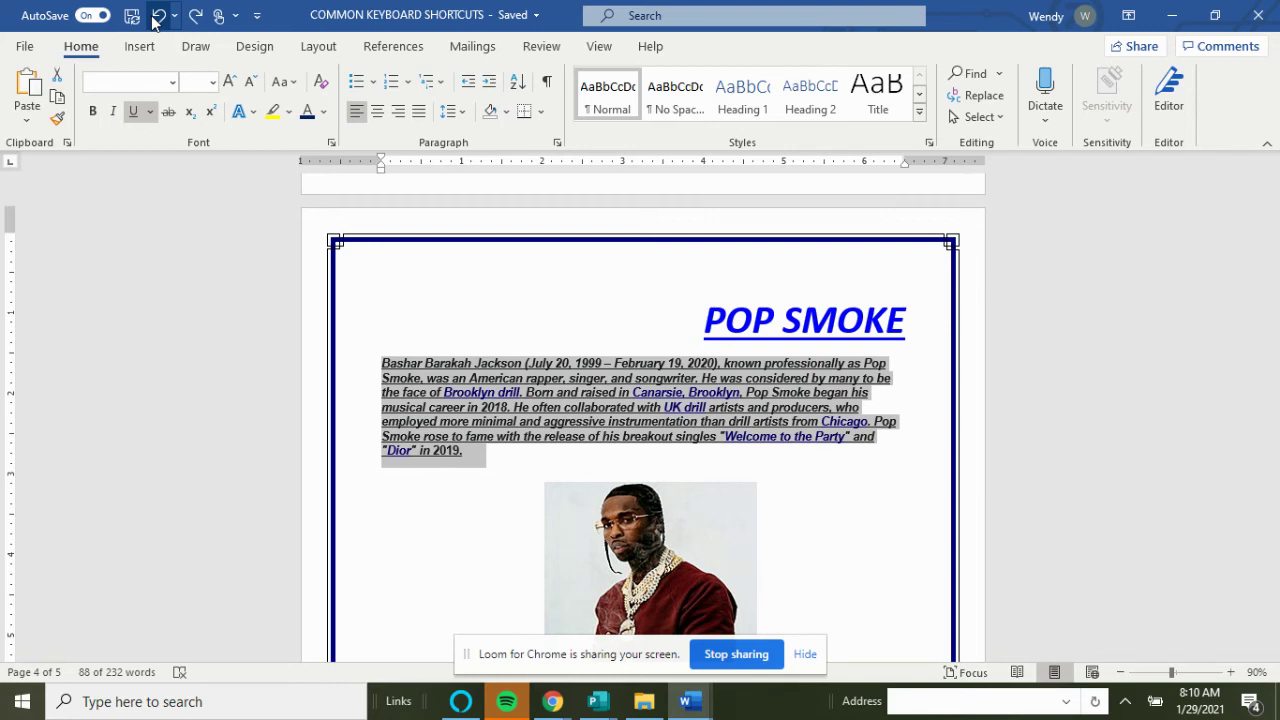
- Cut the paragraph, then undo the cut together with the underline and the heading's hanging indent
key(ctrl+x)
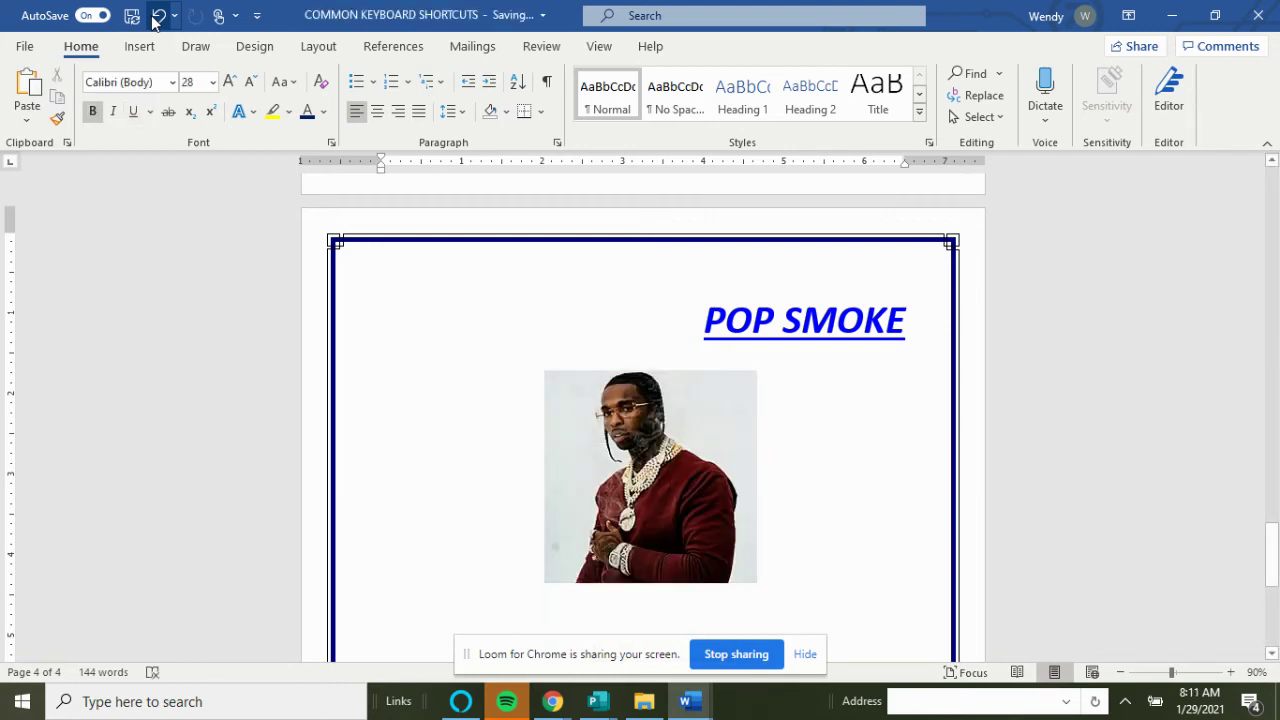
click(158, 16)
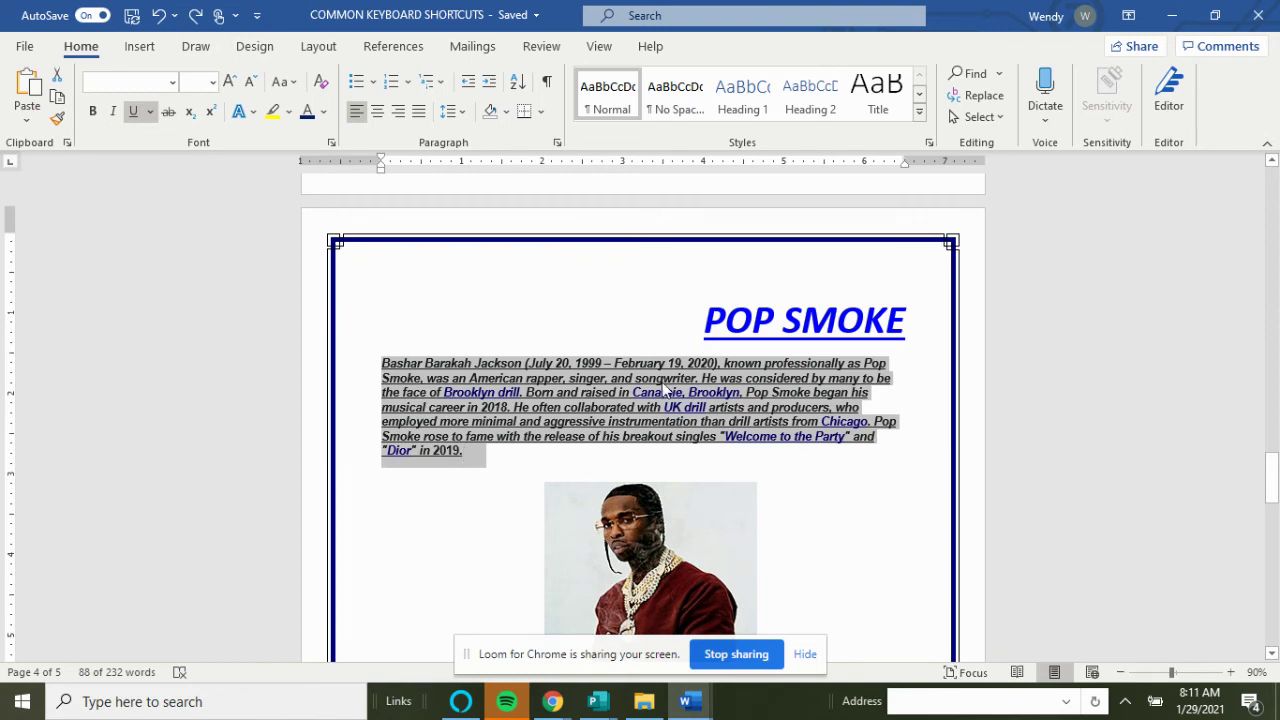
key(Left)
key(ctrl+shift+Left)
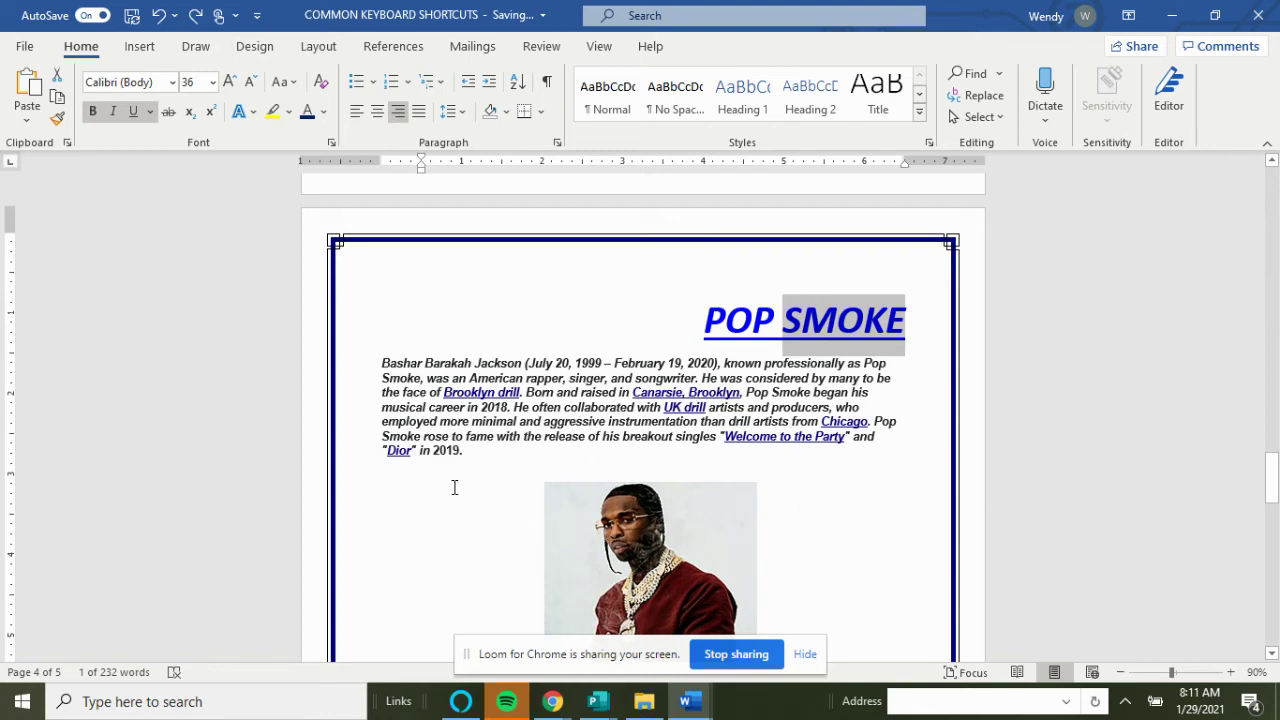
- Set the line spacing of the paragraph below the POP SMOKE heading to single, double and finally 1.5
drag(463, 452, 391, 367)
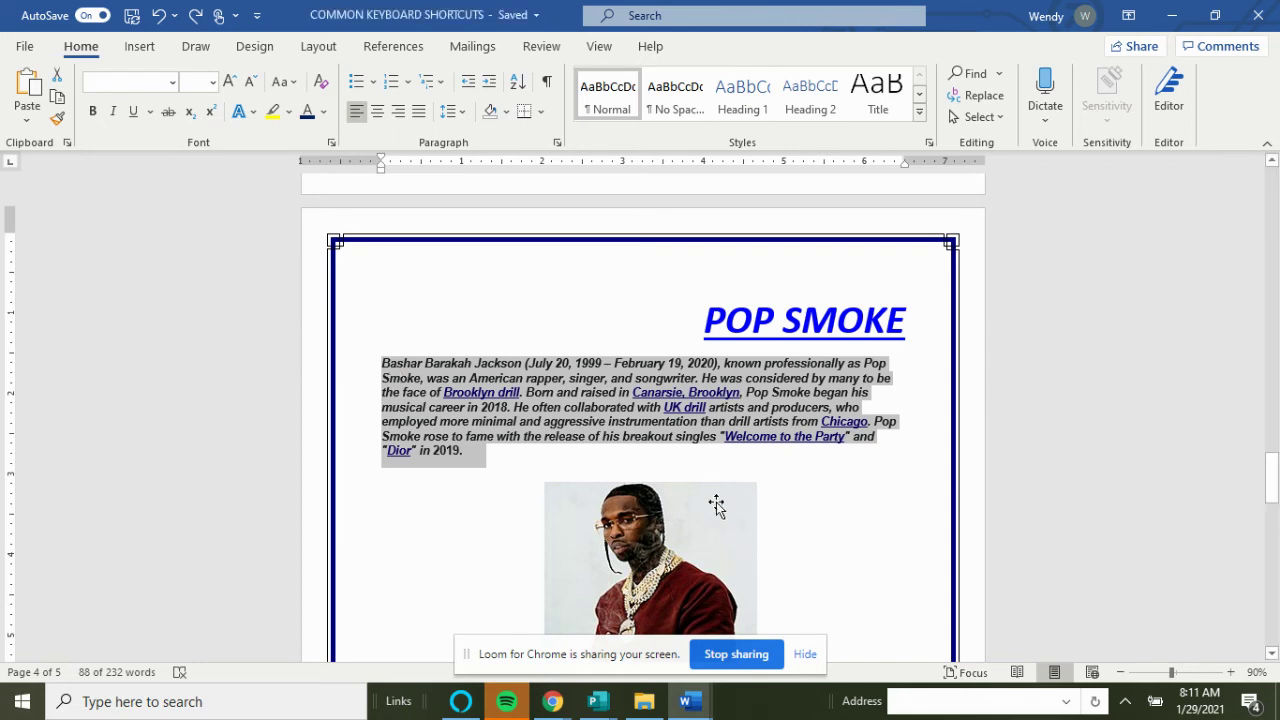
key(ctrl+1)
key(ctrl+2)
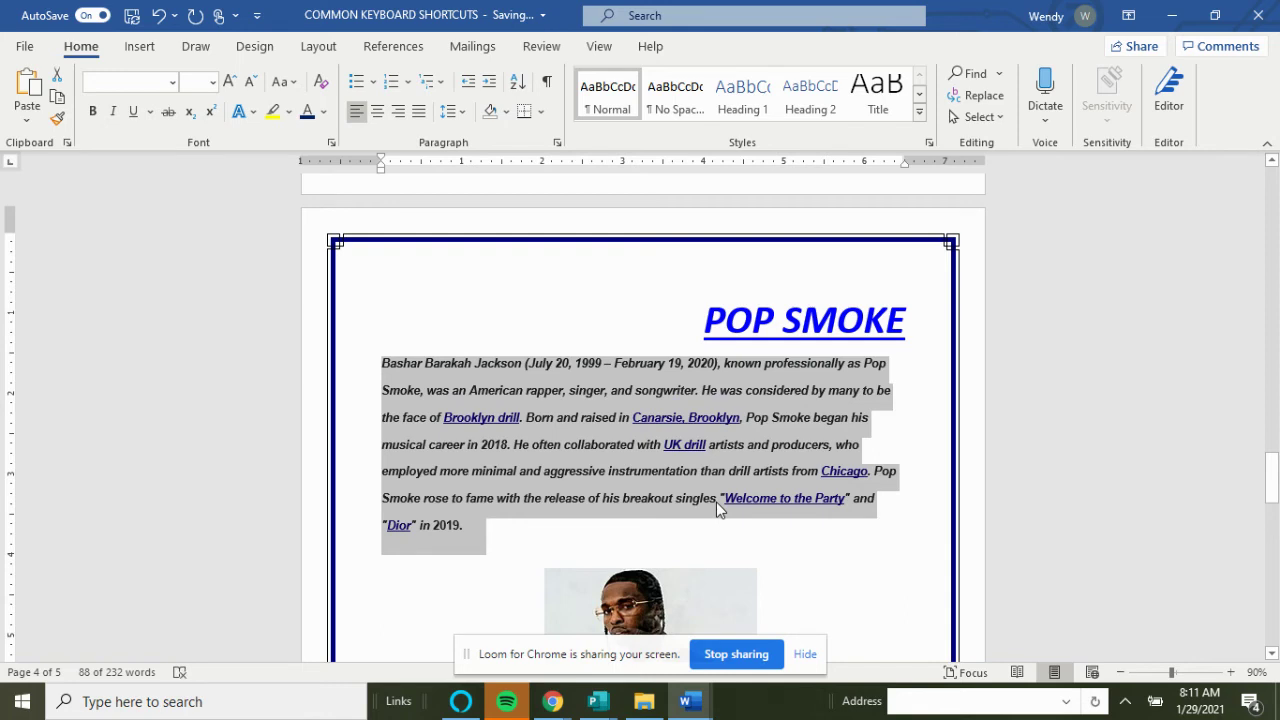
key(ctrl+5)
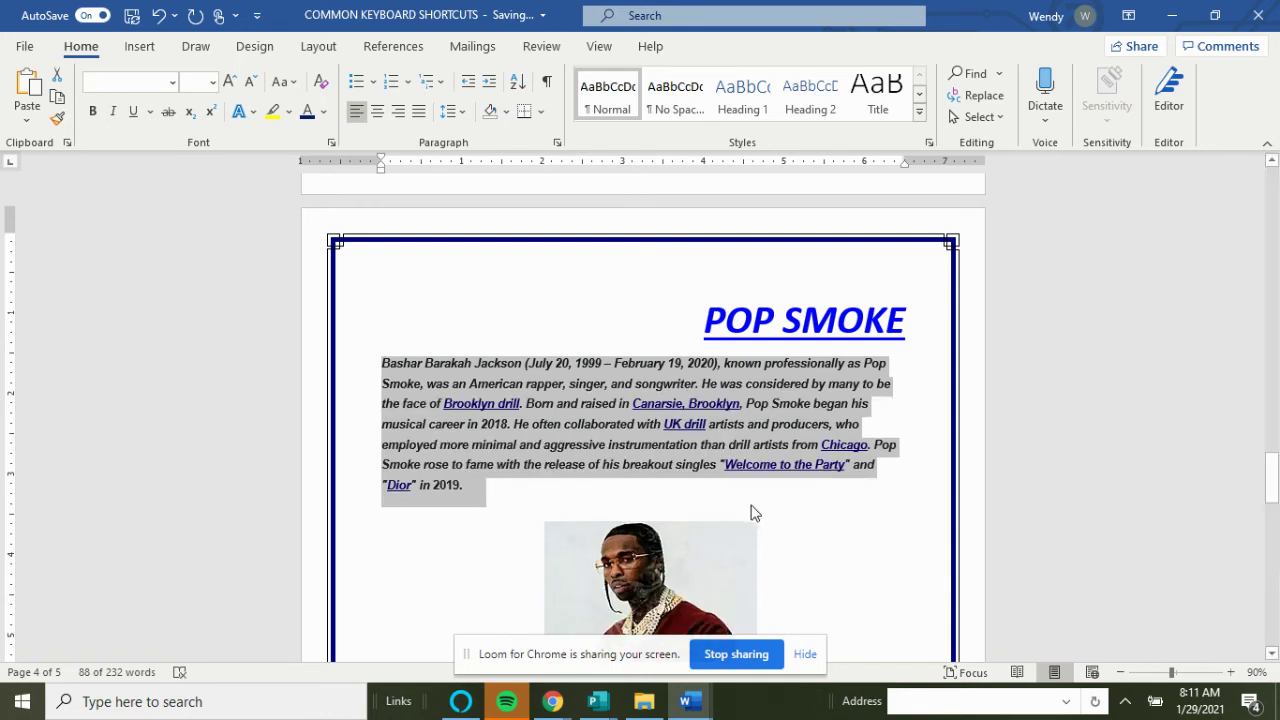
- Center the POP SMOKE heading and remove the bold formatting from the paragraph below it
click(733, 318)
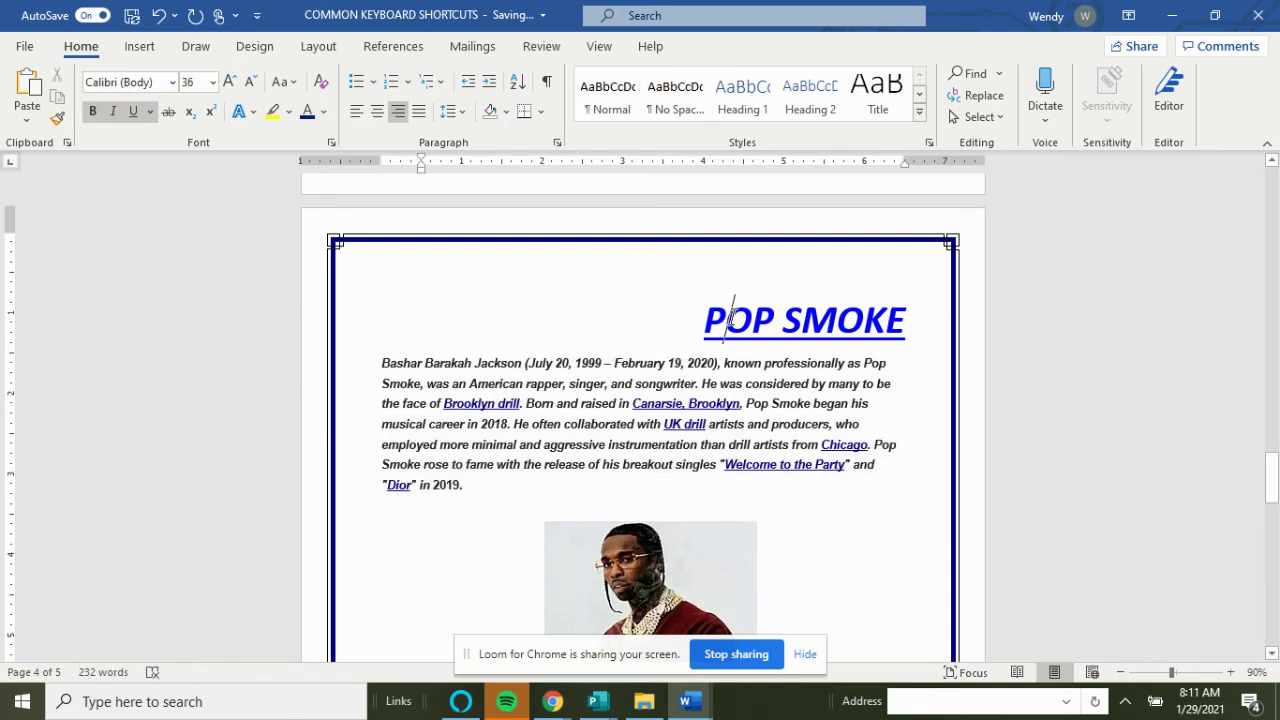
key(ctrl+e)
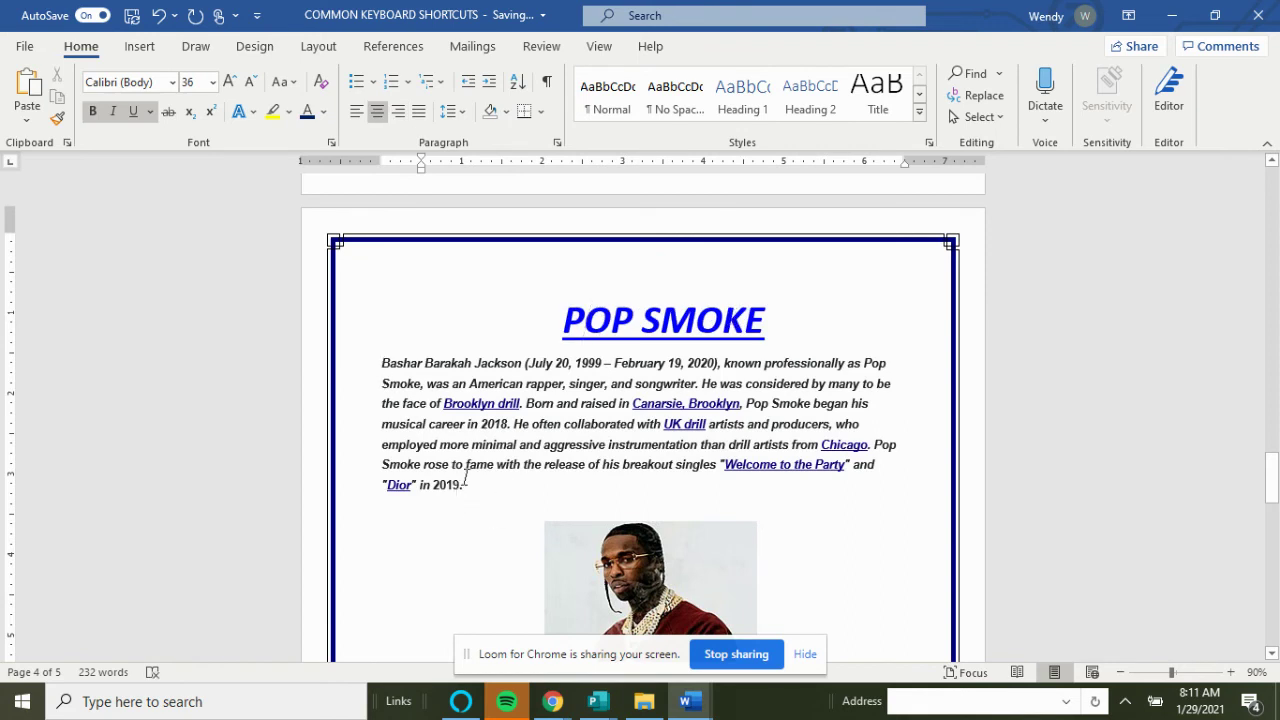
drag(480, 486, 380, 362)
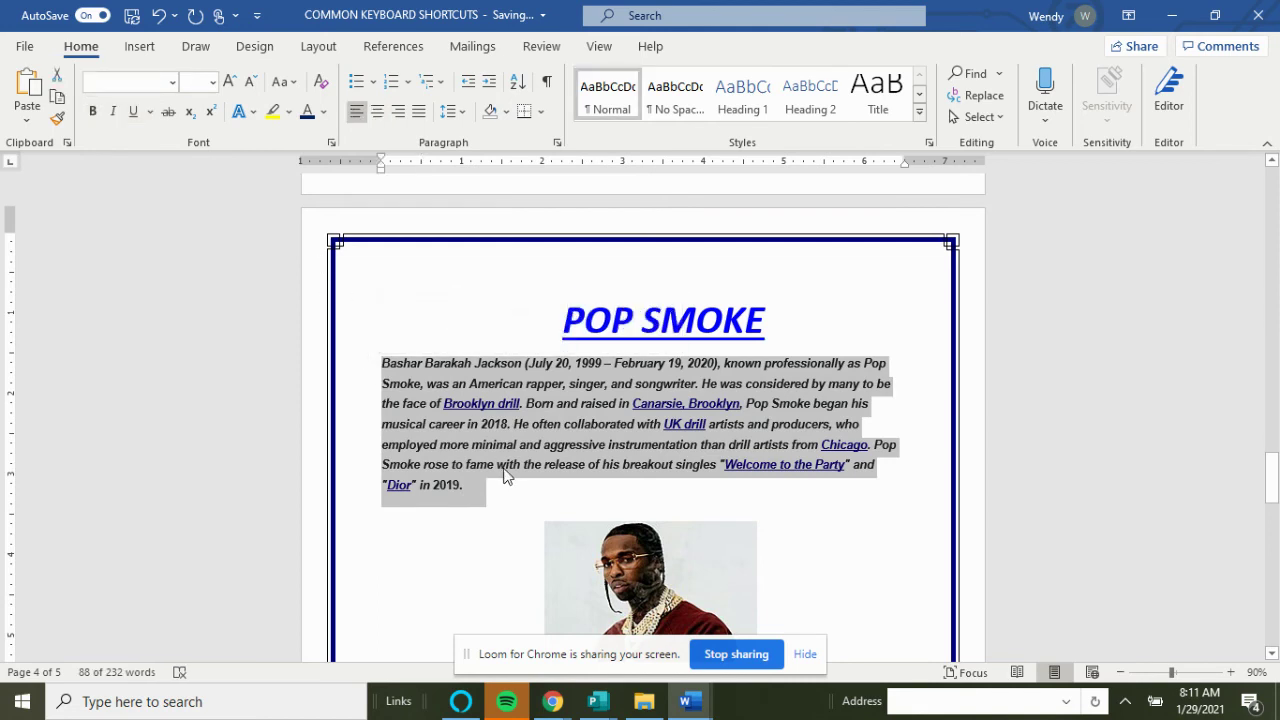
key(ctrl+b)
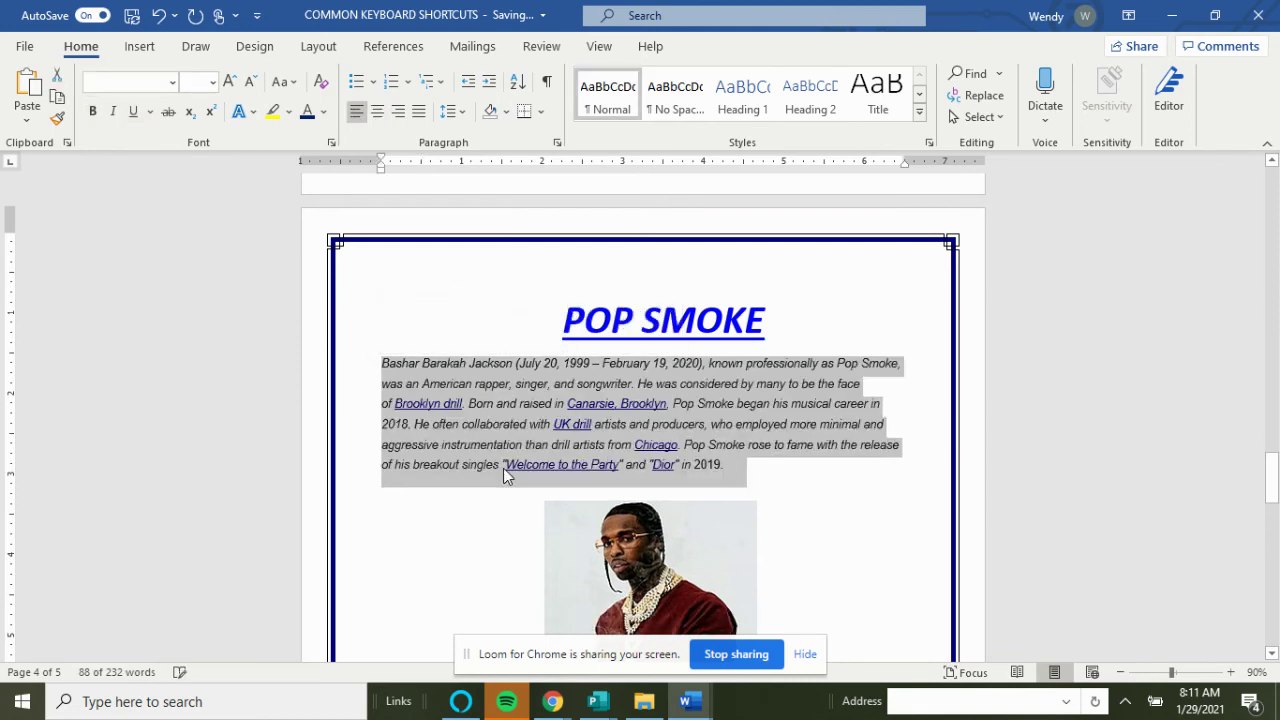
click(722, 466)
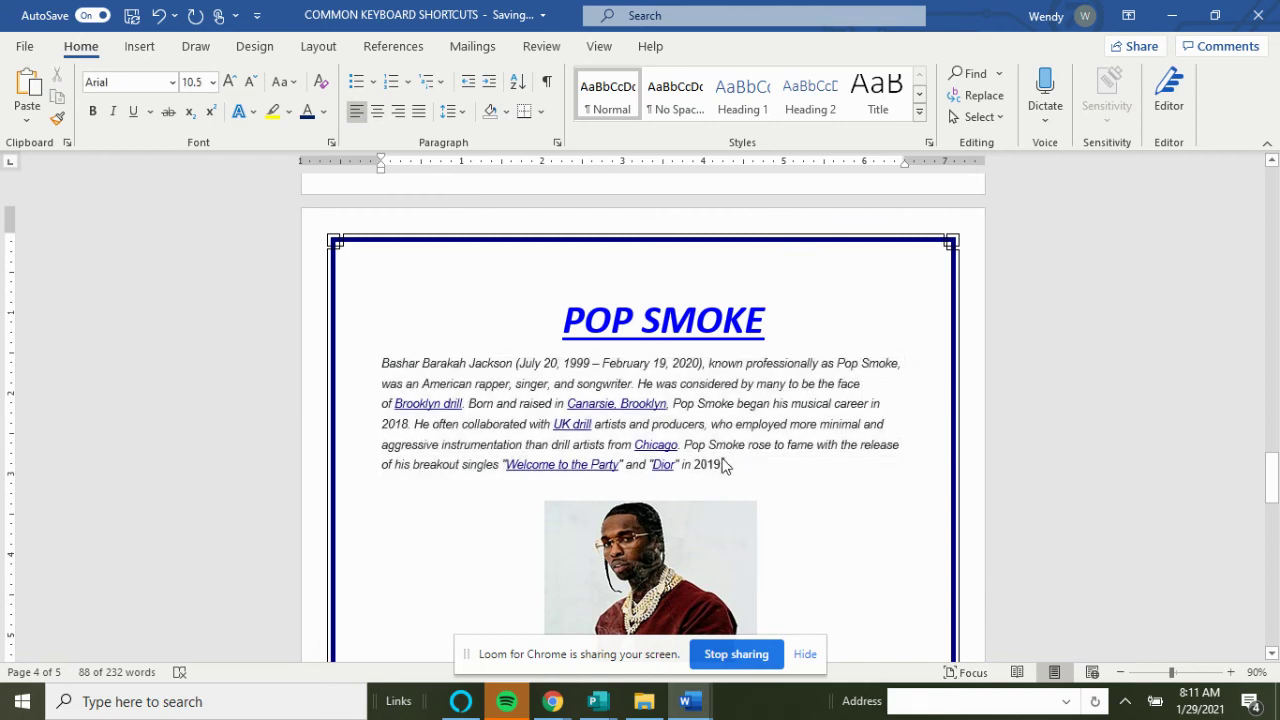
drag(737, 463, 603, 363)
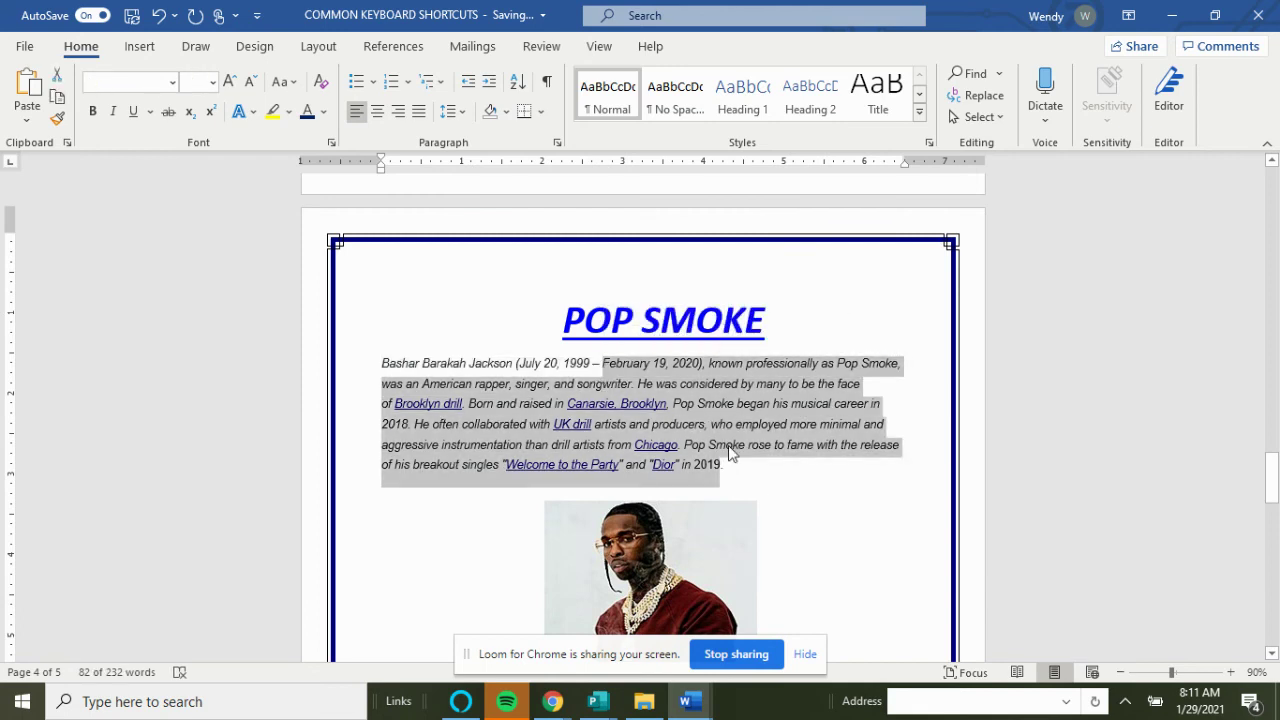
- Switch the POP SMOKE heading's alignment to left, right, left again and back to centered
click(730, 320)
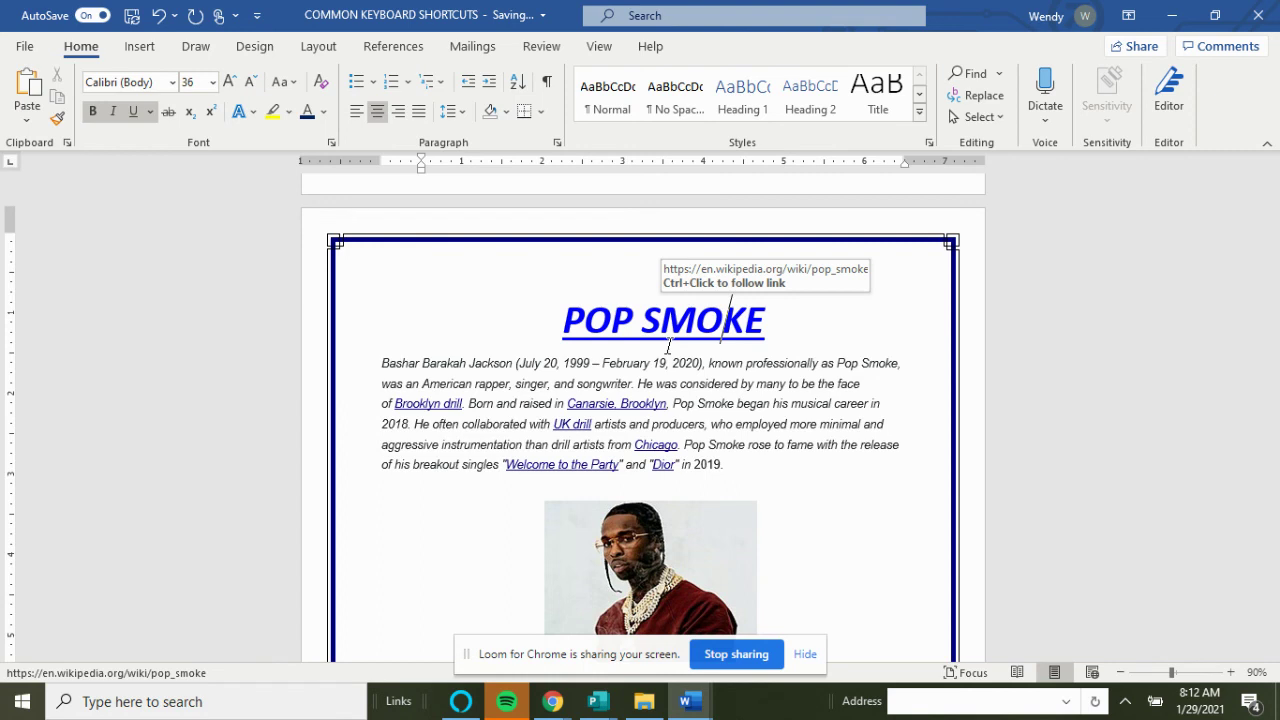
key(ctrl+l)
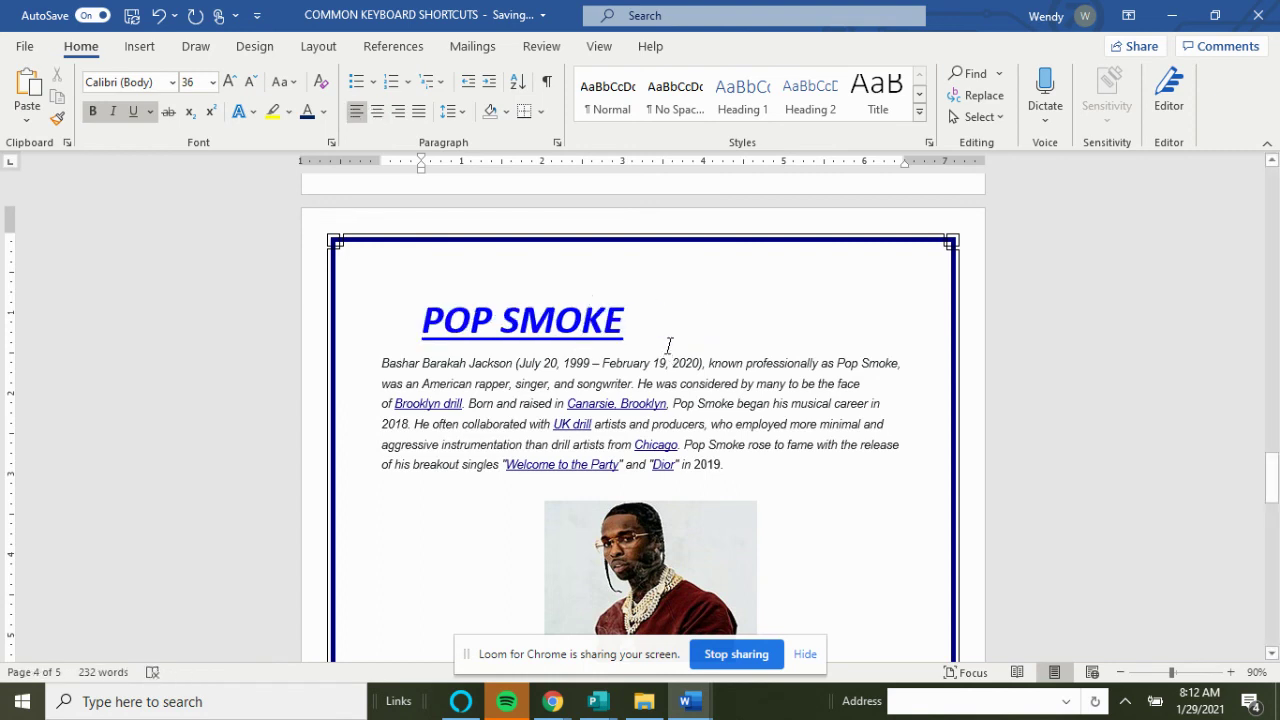
key(ctrl+r)
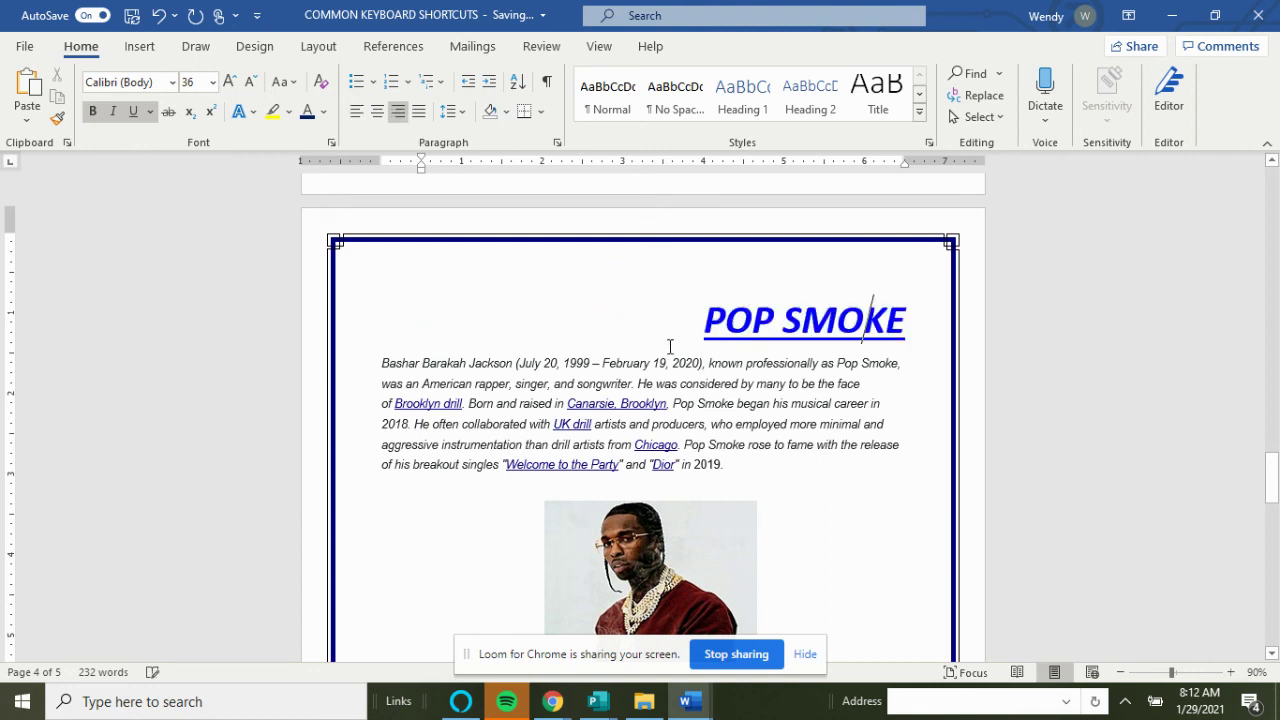
key(ctrl+l)
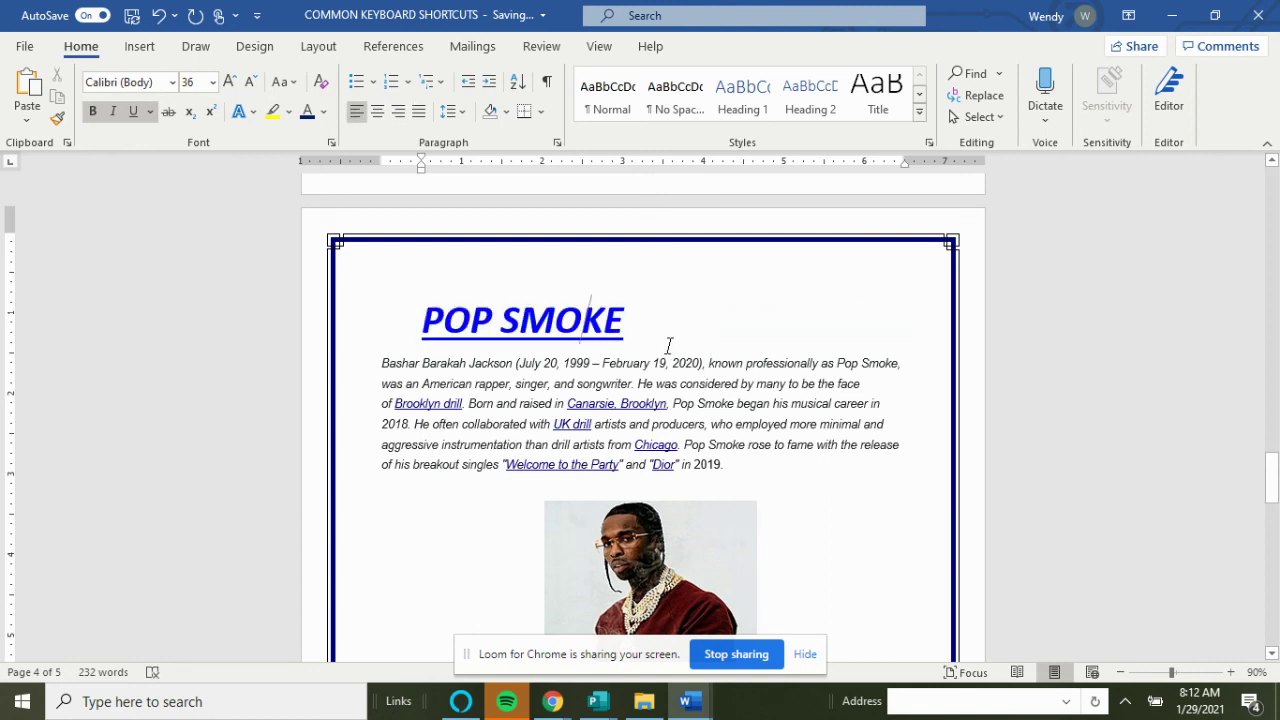
key(ctrl+e)
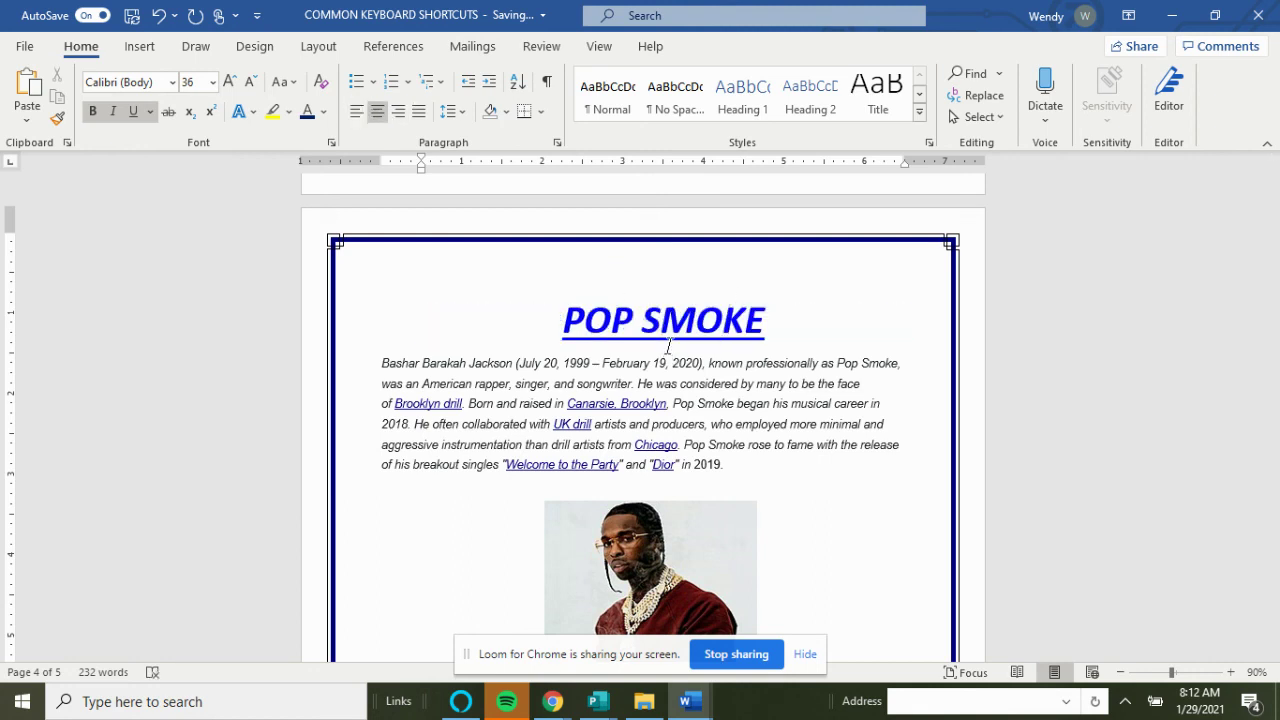
- Review the document from the POP SMOKE page back through the shortcut lists to the title page, and switch to the Loom library in Chrome
scroll(694, 363, down, 3)
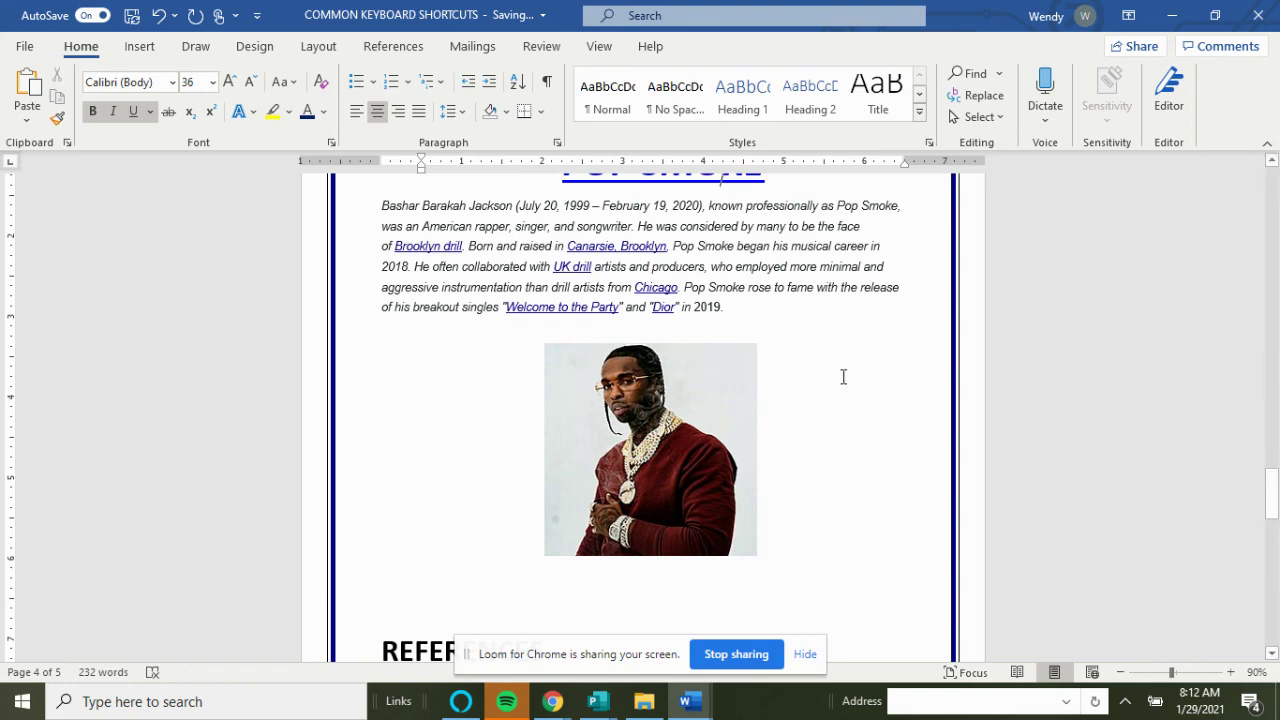
scroll(841, 407, down, 3)
scroll(841, 407, down, 3)
scroll(780, 437, up, 9)
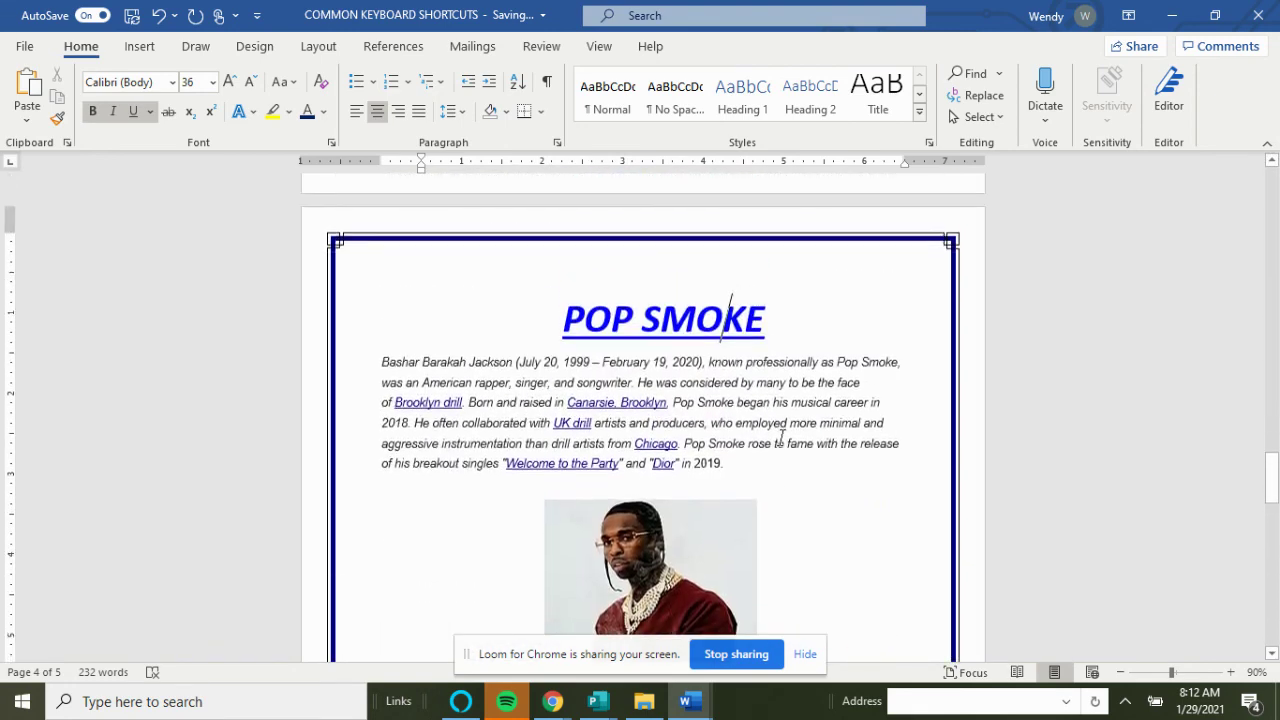
scroll(767, 481, up, 12)
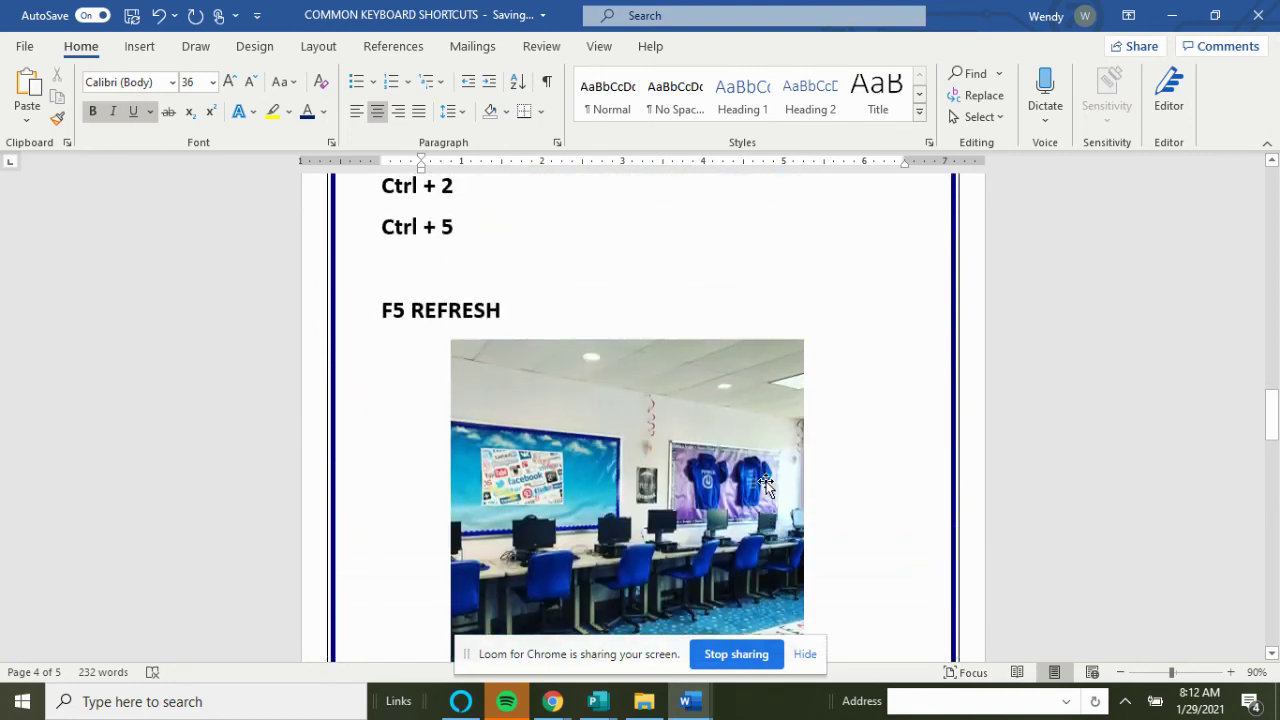
scroll(655, 488, down, 2)
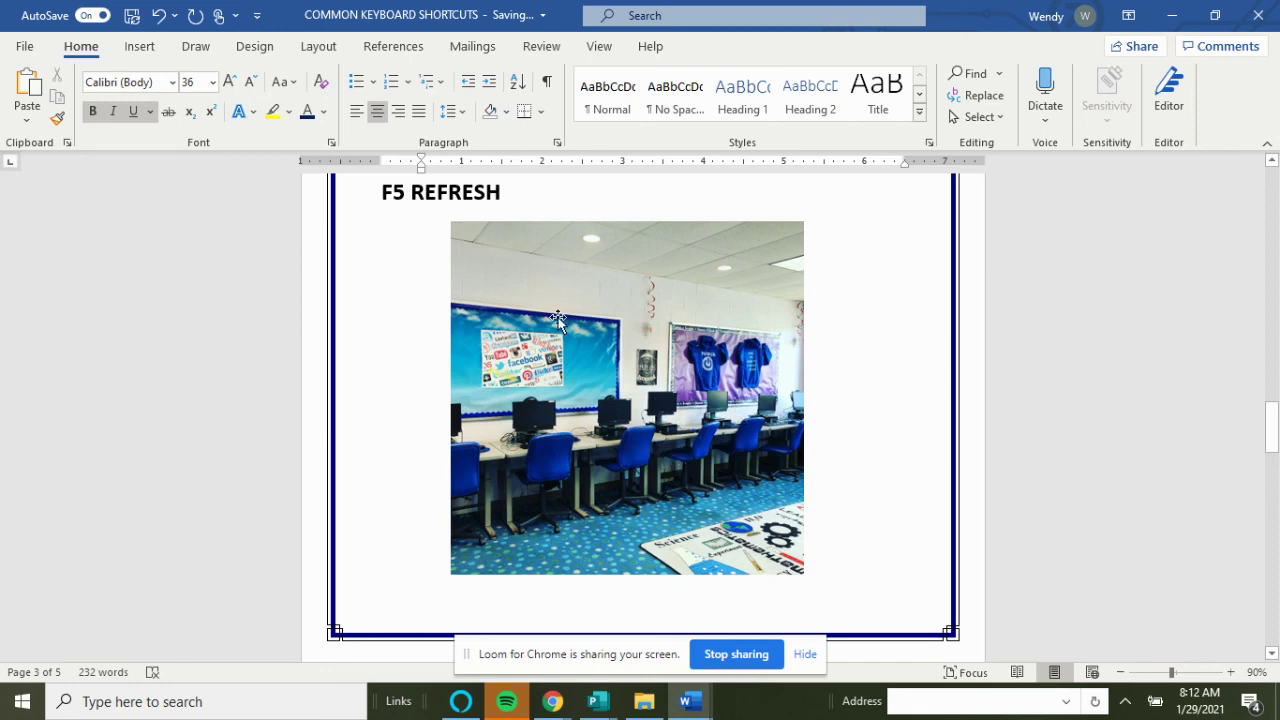
scroll(645, 529, up, 8)
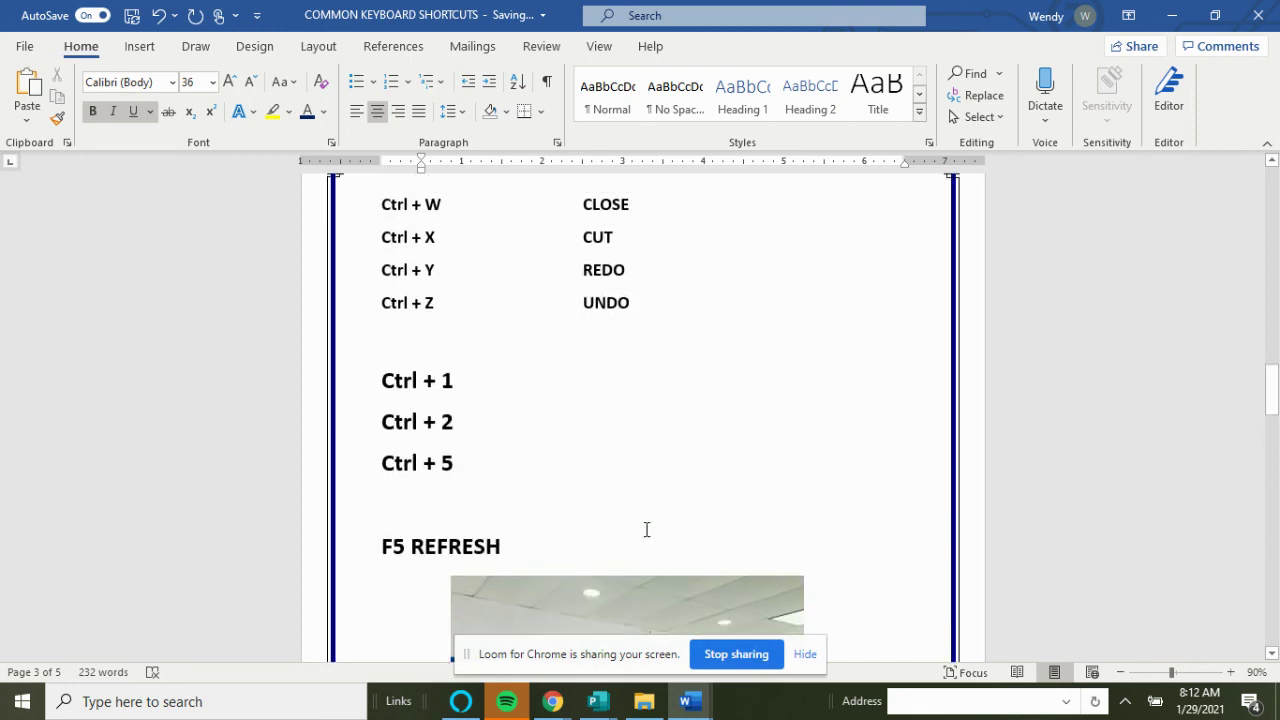
scroll(646, 529, up, 4)
scroll(660, 577, down, 3)
scroll(657, 591, down, 6)
scroll(663, 580, up, 4)
scroll(663, 580, up, 9)
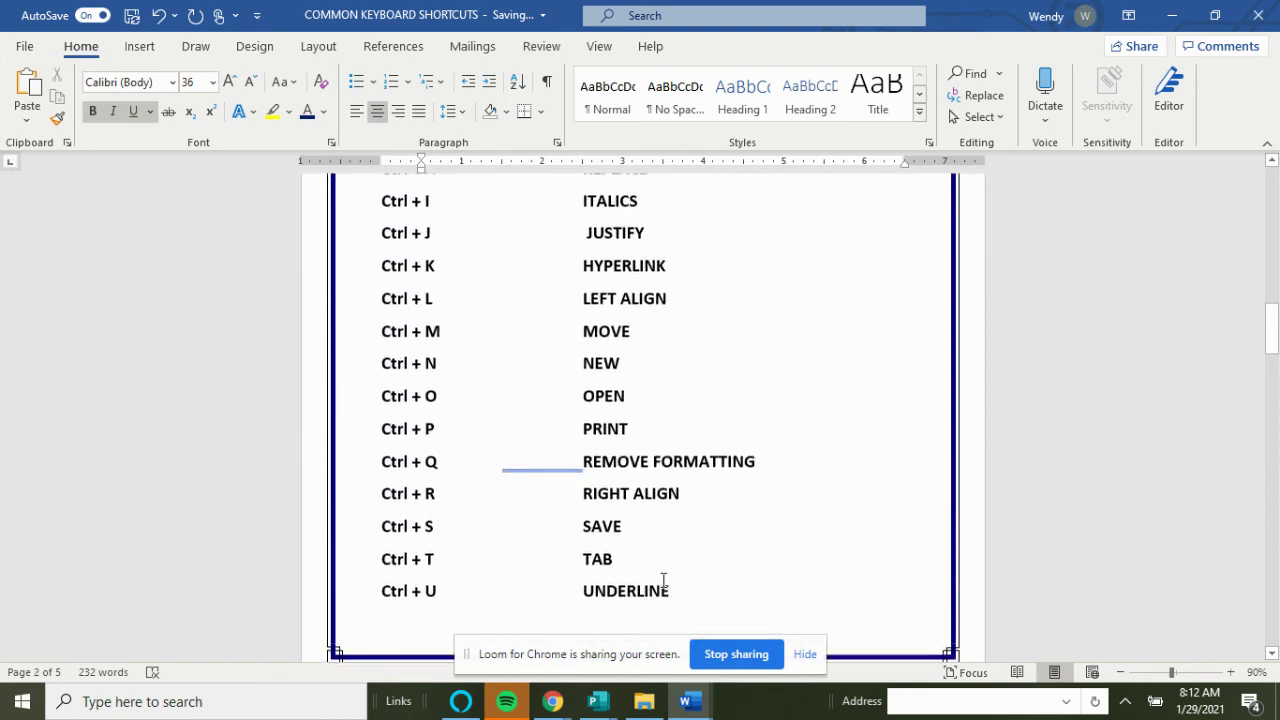
scroll(663, 580, up, 9)
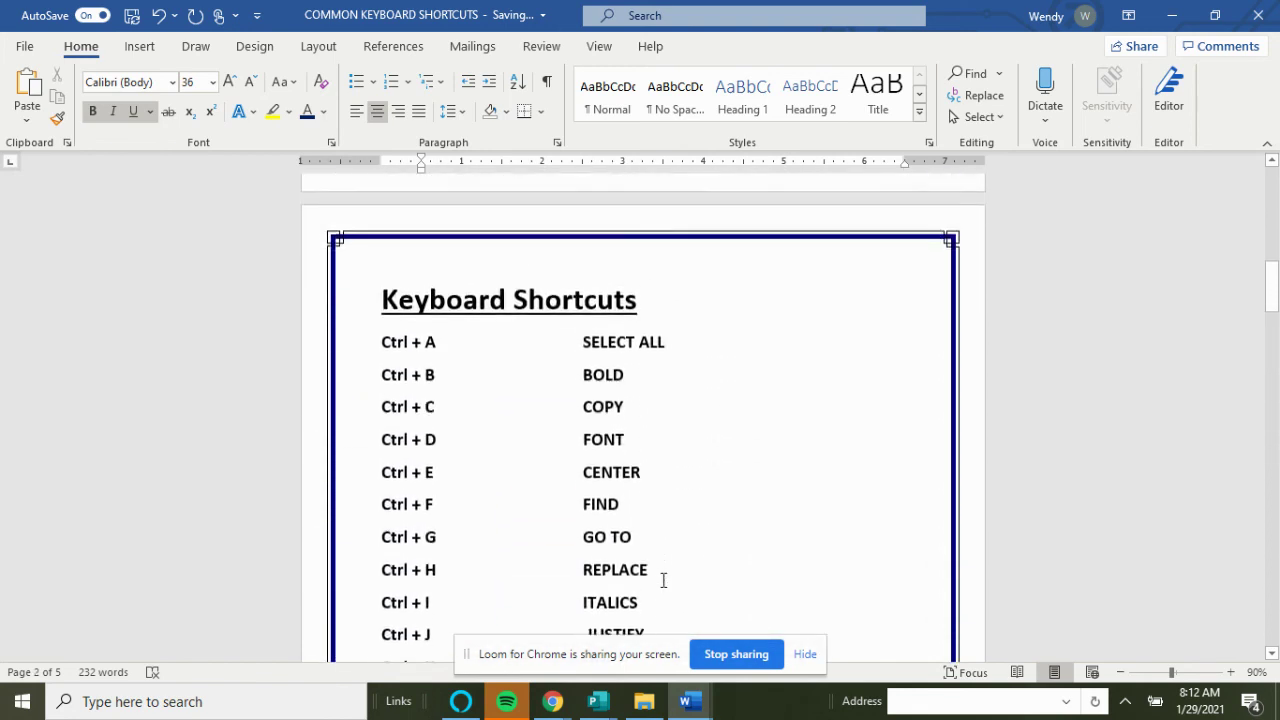
scroll(663, 580, down, 2)
scroll(663, 580, up, 9)
scroll(663, 580, up, 5)
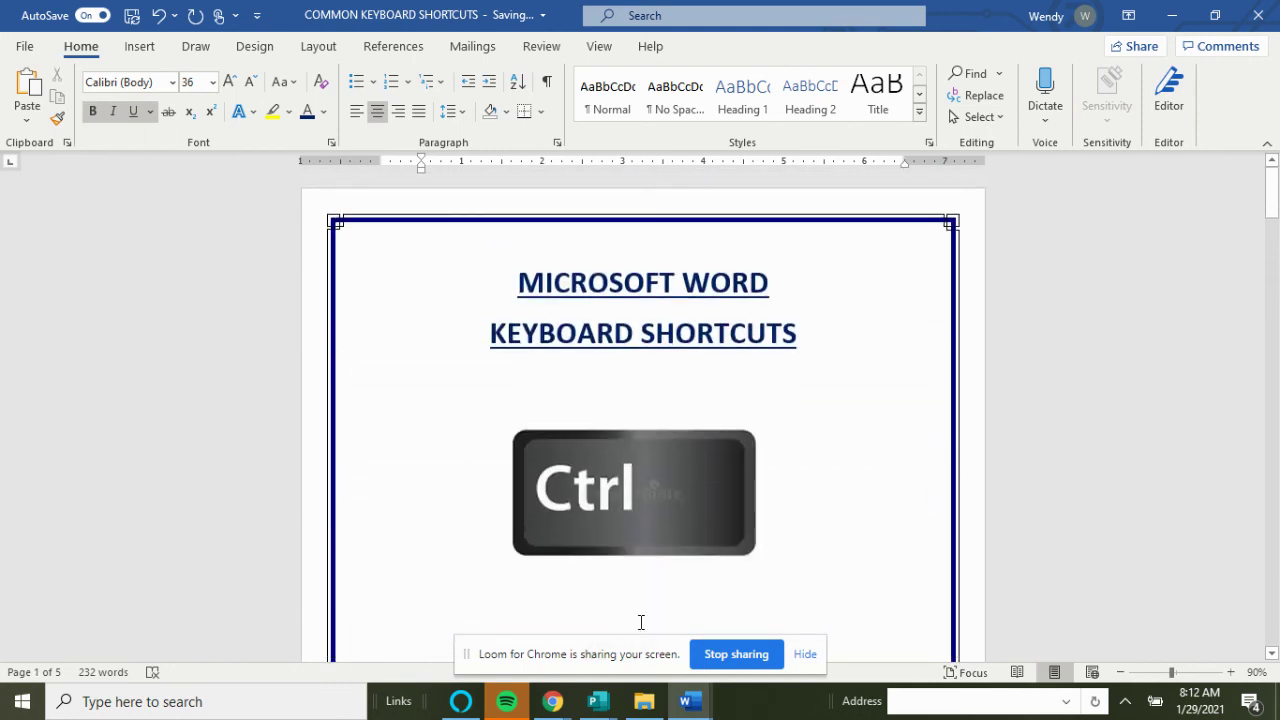
mouse_move(552, 705)
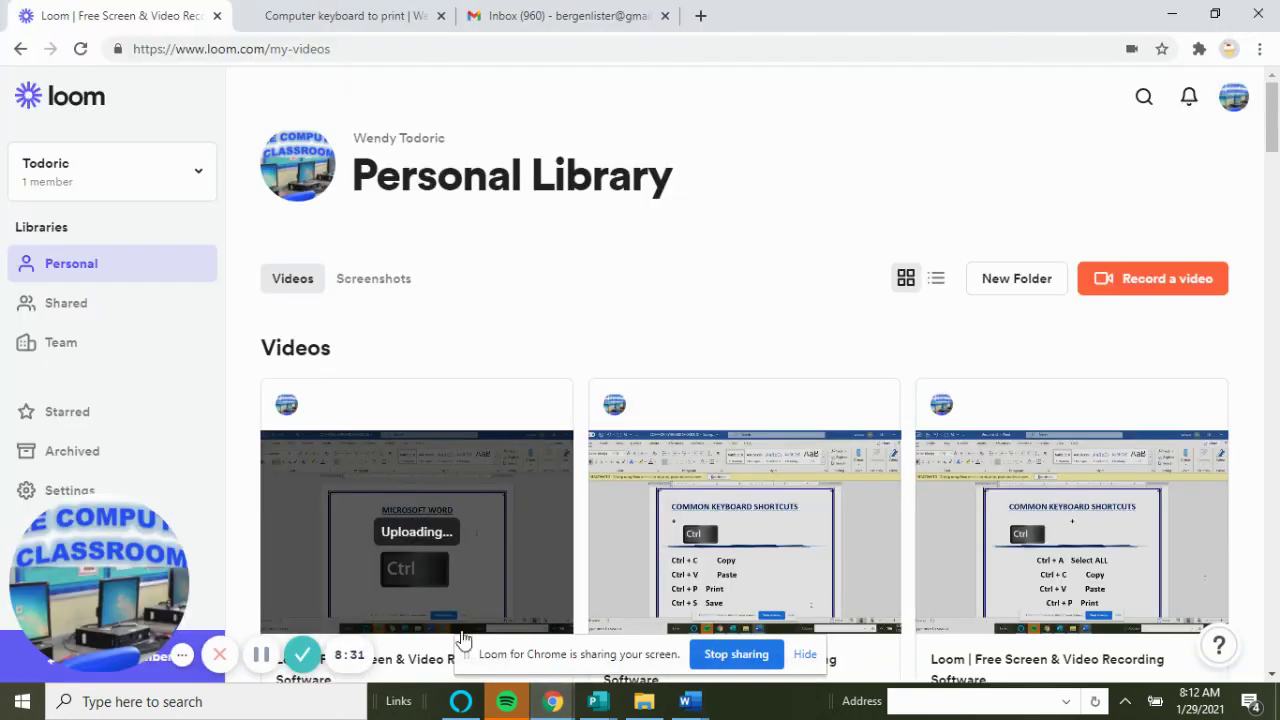